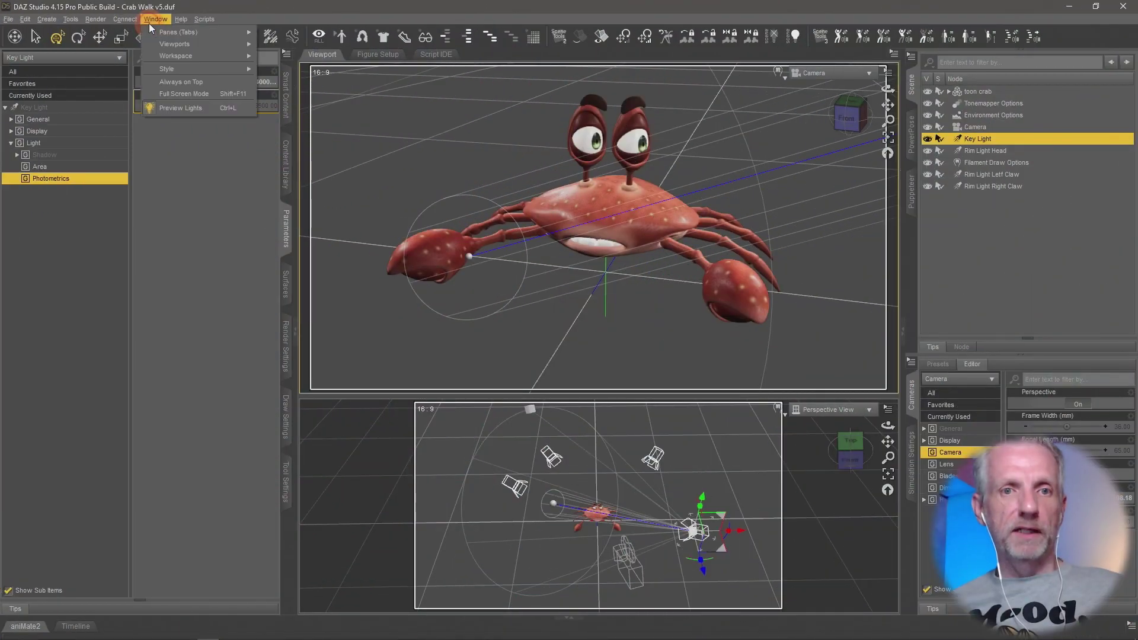
Step: Dismiss the open menu and bring up the crab's aniMate2 tracks after a glance at the keyframe timeline
mouse_move(204, 44)
left_click(311, 45)
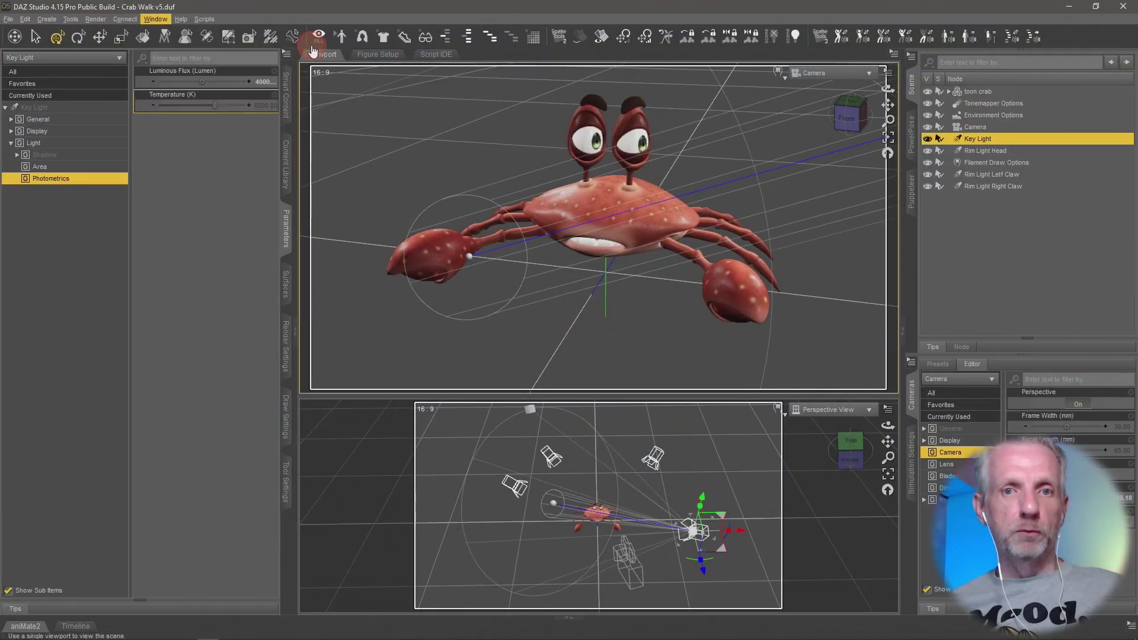
left_click(75, 629)
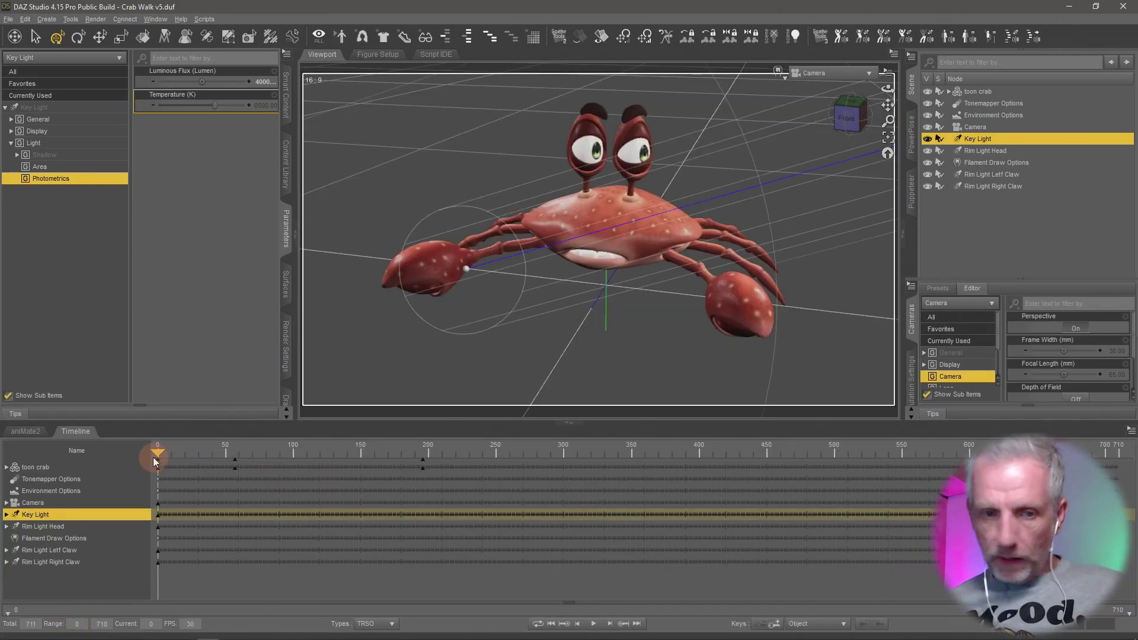
left_click(25, 431)
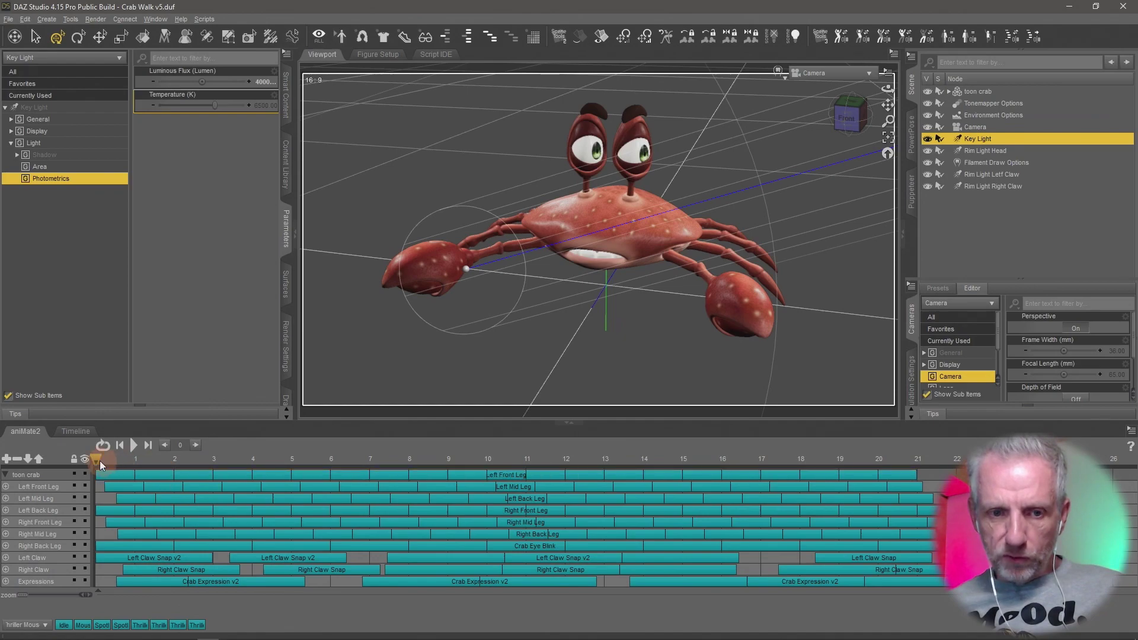
Step: Shift the first Crab Expression v2 block to start at about 1.9 seconds and return the playhead to frame 0
left_click_drag(97, 461, 99, 526)
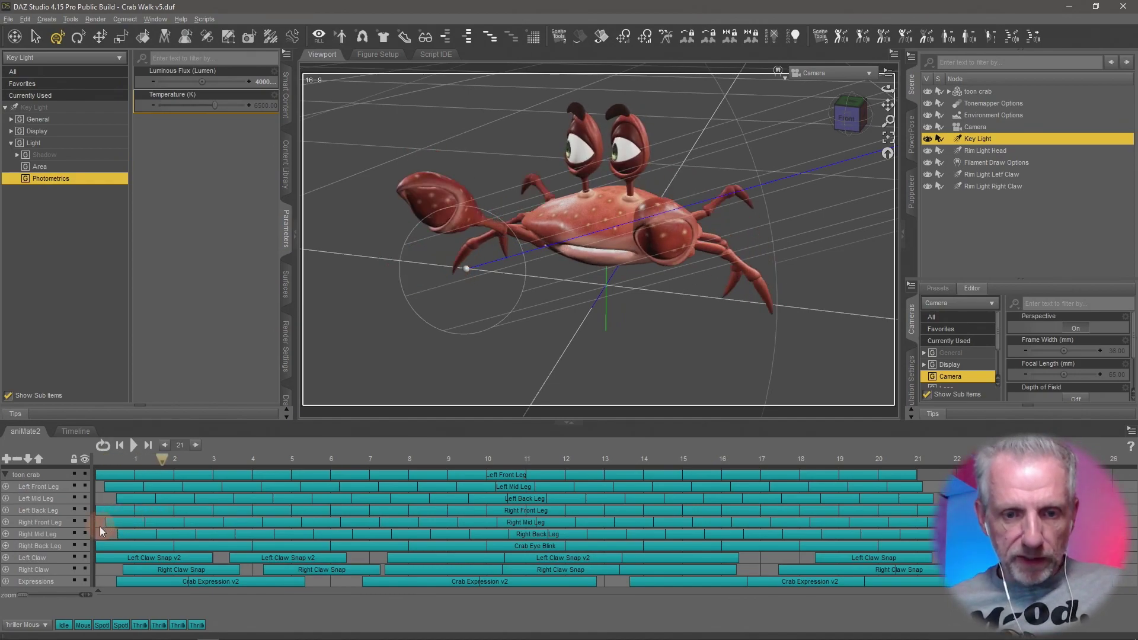
left_click(165, 581)
left_click_drag(165, 581, 217, 587)
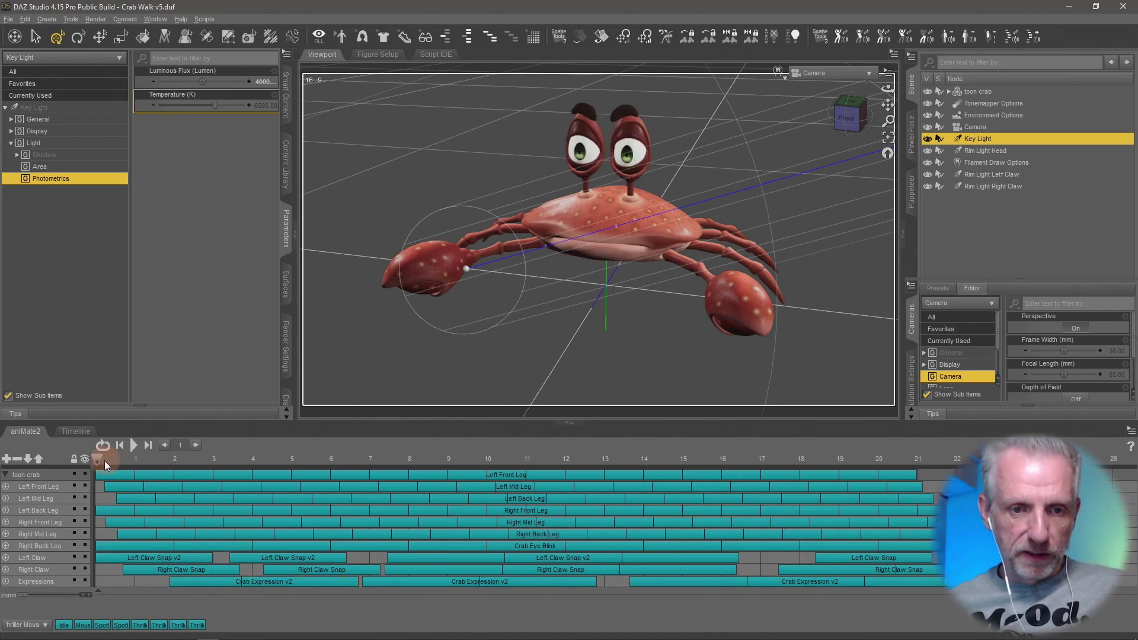
left_click_drag(104, 461, 73, 462)
left_click(147, 549)
left_click(132, 469)
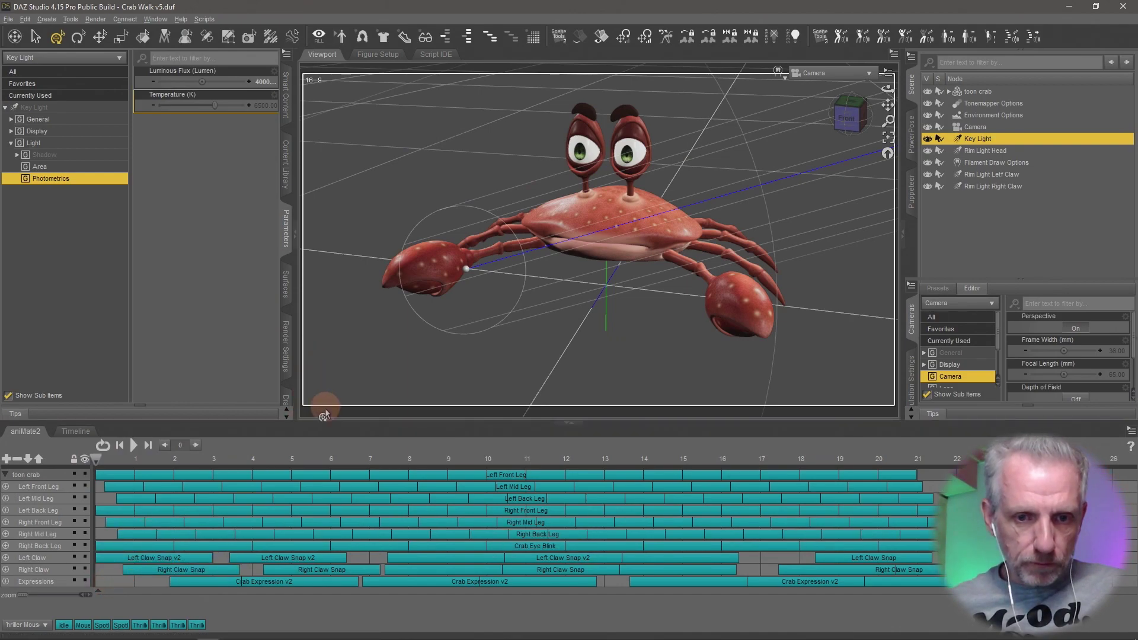
Step: Enlarge the aniMate2 pane upward, keeping the full length of the crab's animation in view
left_click_drag(322, 420, 322, 350)
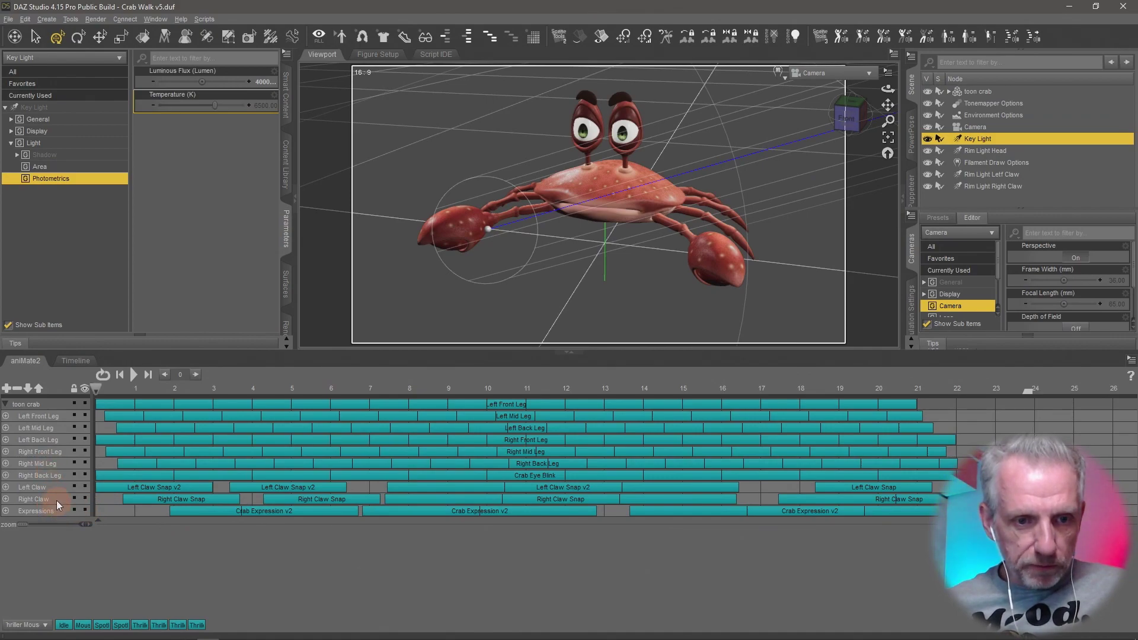
scroll(49, 485, "up", 5)
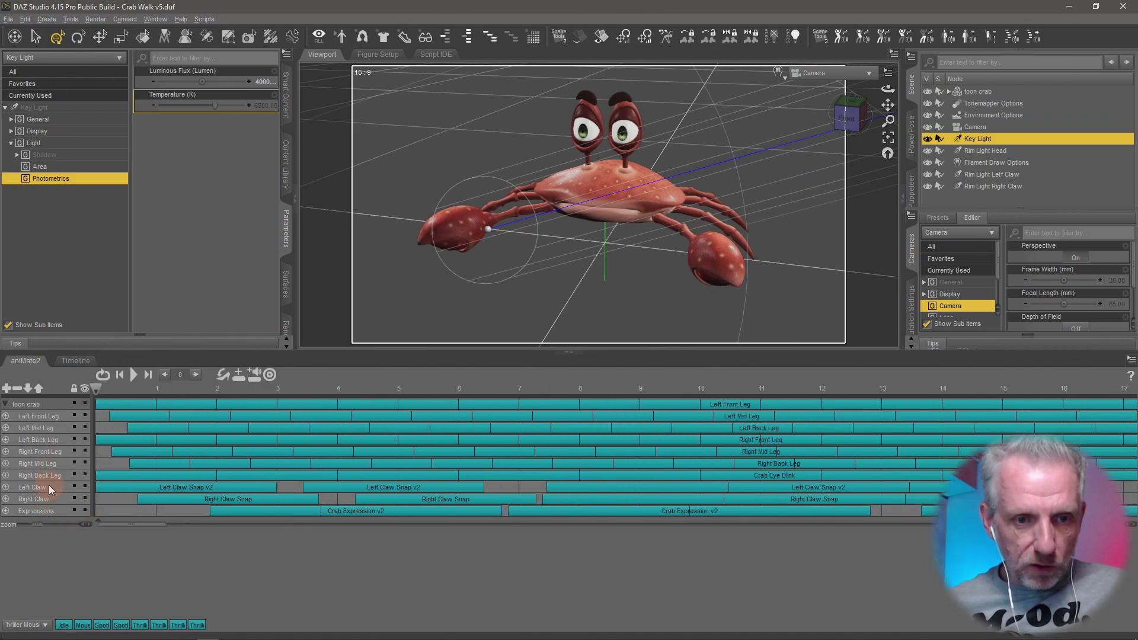
scroll(49, 485, "down", 5)
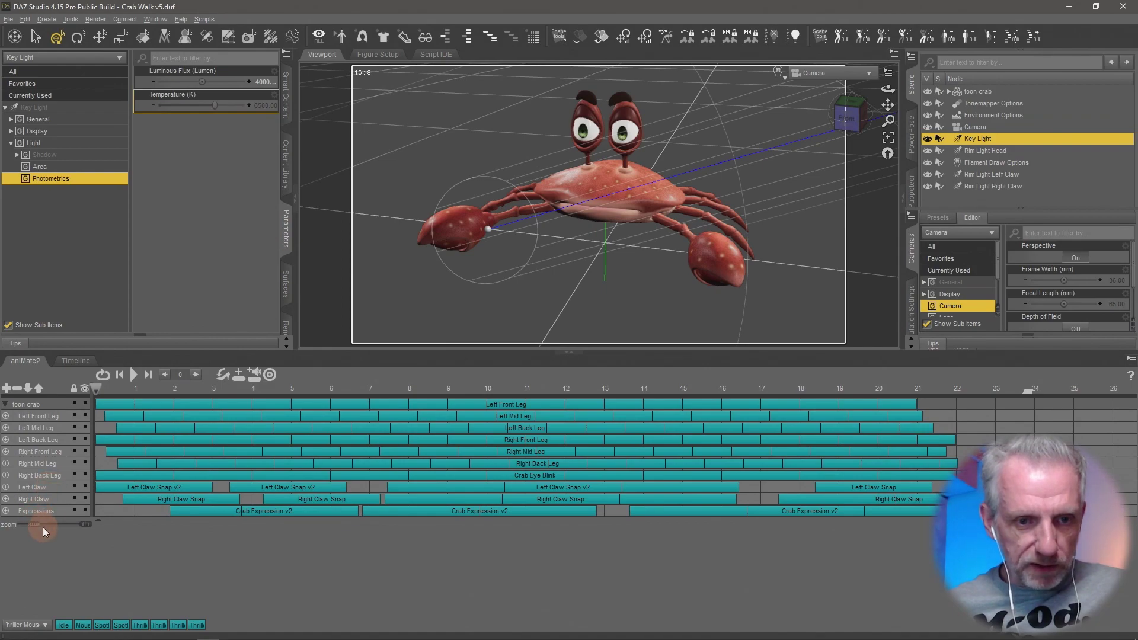
Step: Review the leg and claw sub-tracks one after another, comparing their names with the blocks beside them
left_click(40, 489)
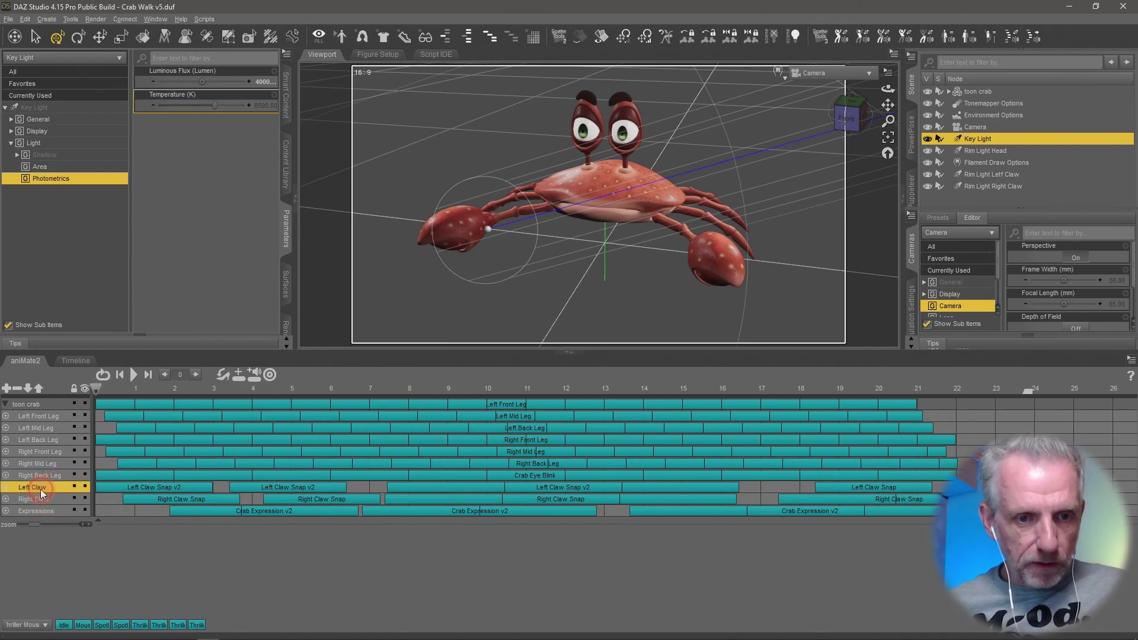
left_click(48, 415)
left_click(45, 428)
left_click(44, 442)
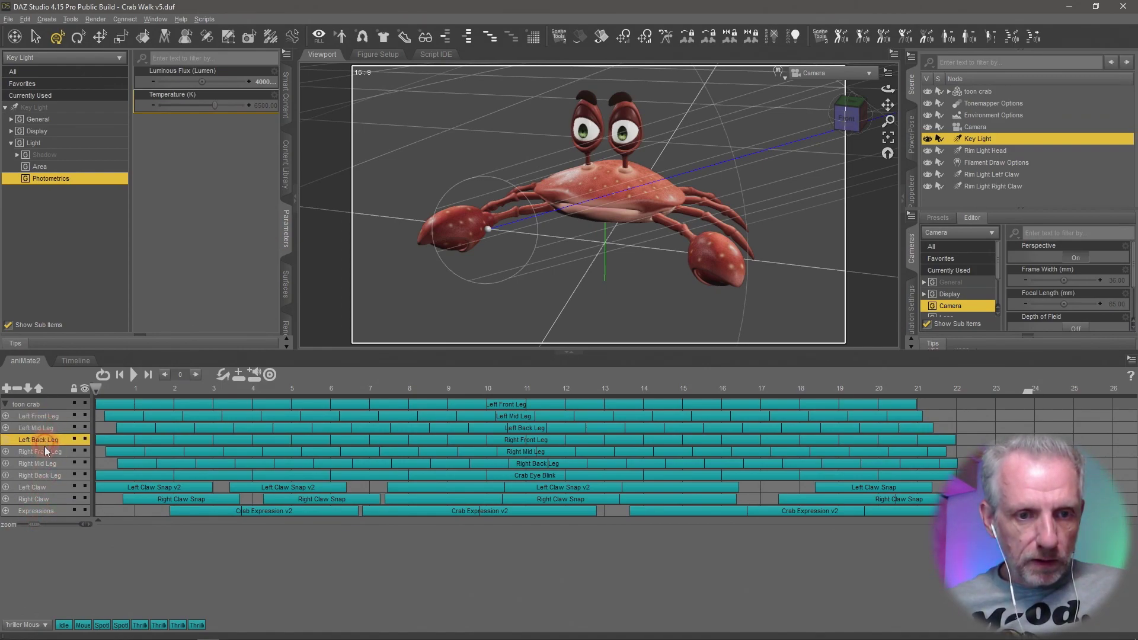
left_click(47, 489)
left_click(44, 500)
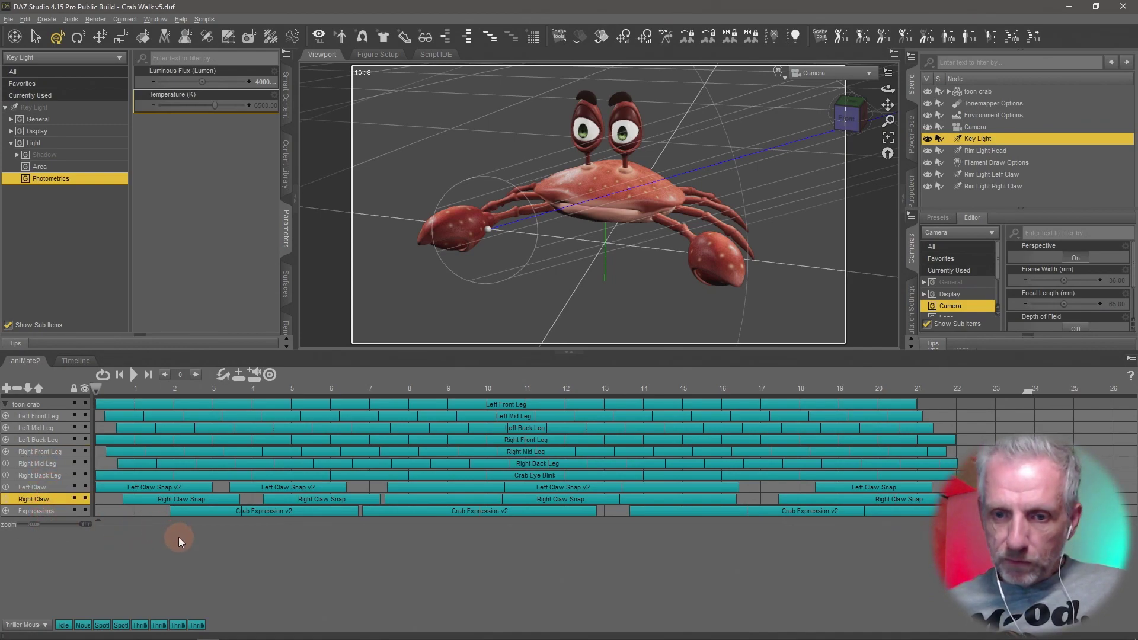
Step: Examine which tracks hold the Crab Eye Blink, Left Mid Leg and Left Front Leg blocks compared with their track names
left_click(390, 477)
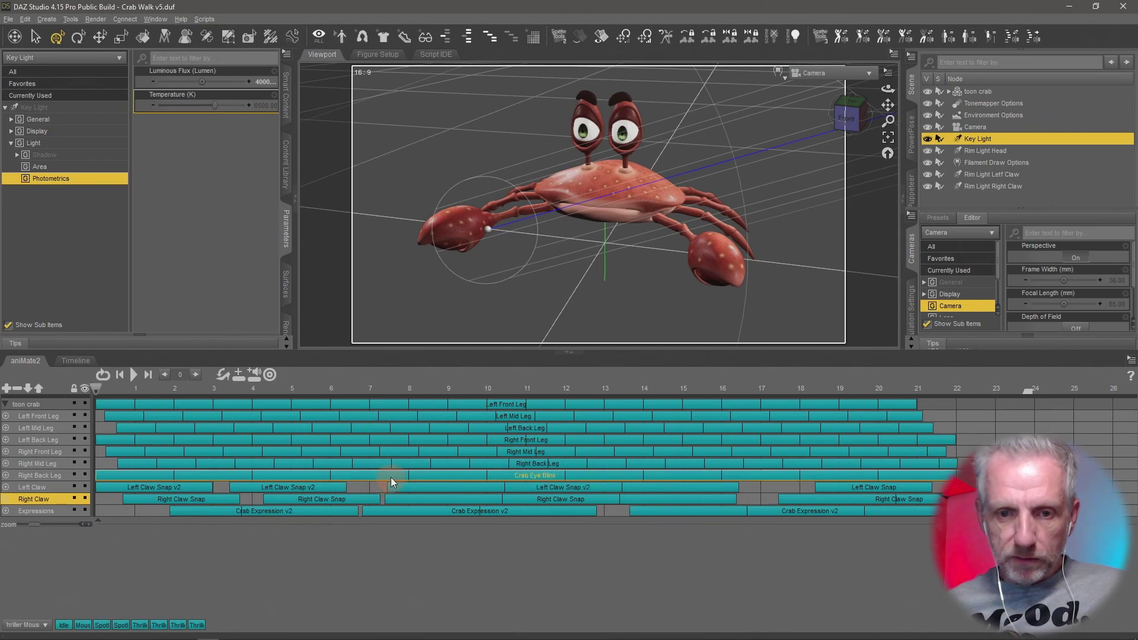
left_click(49, 475)
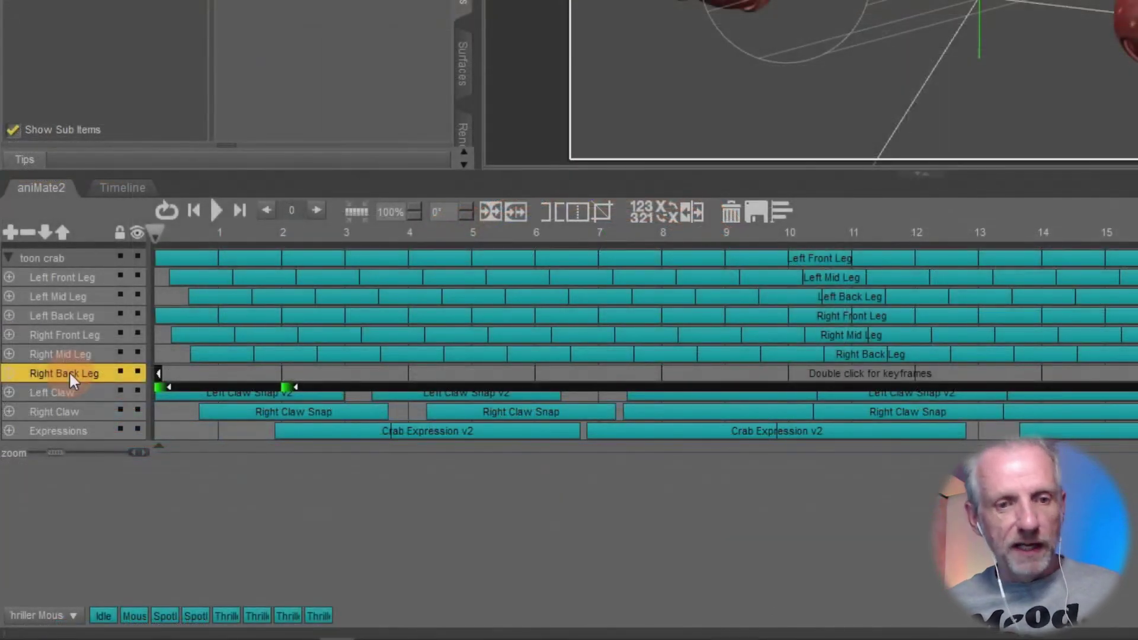
left_click(82, 280)
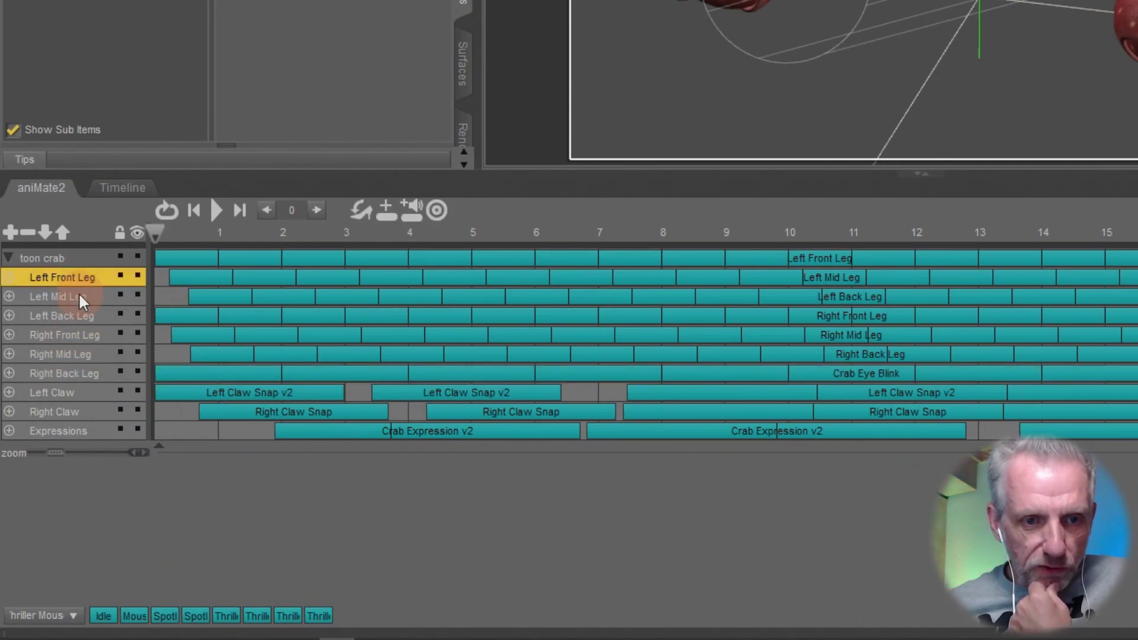
left_click(80, 299)
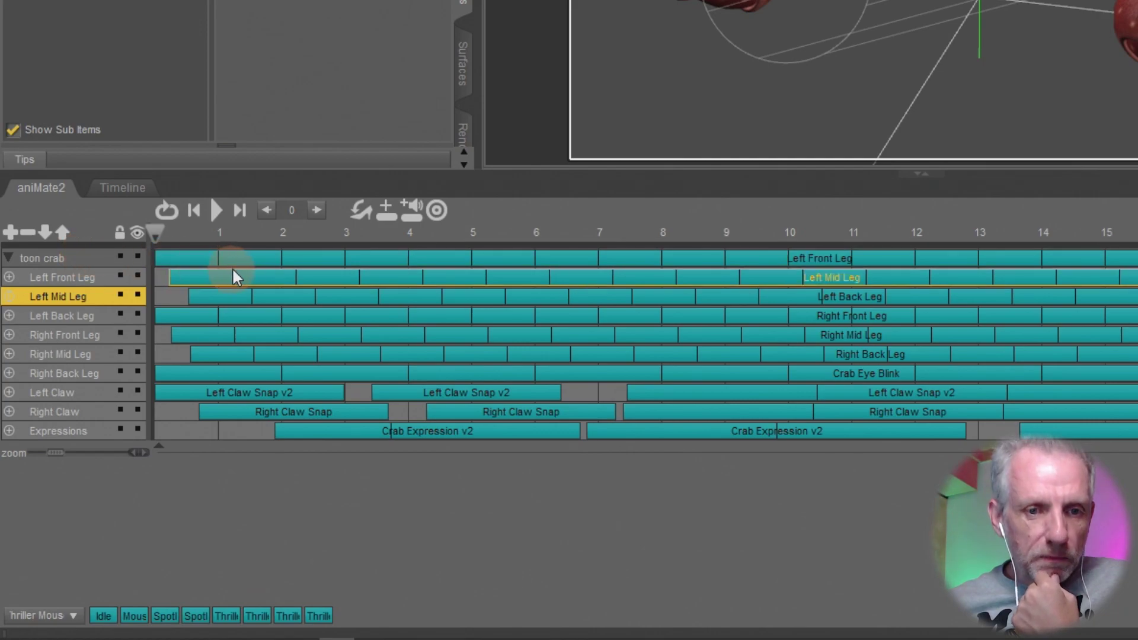
left_click(252, 262)
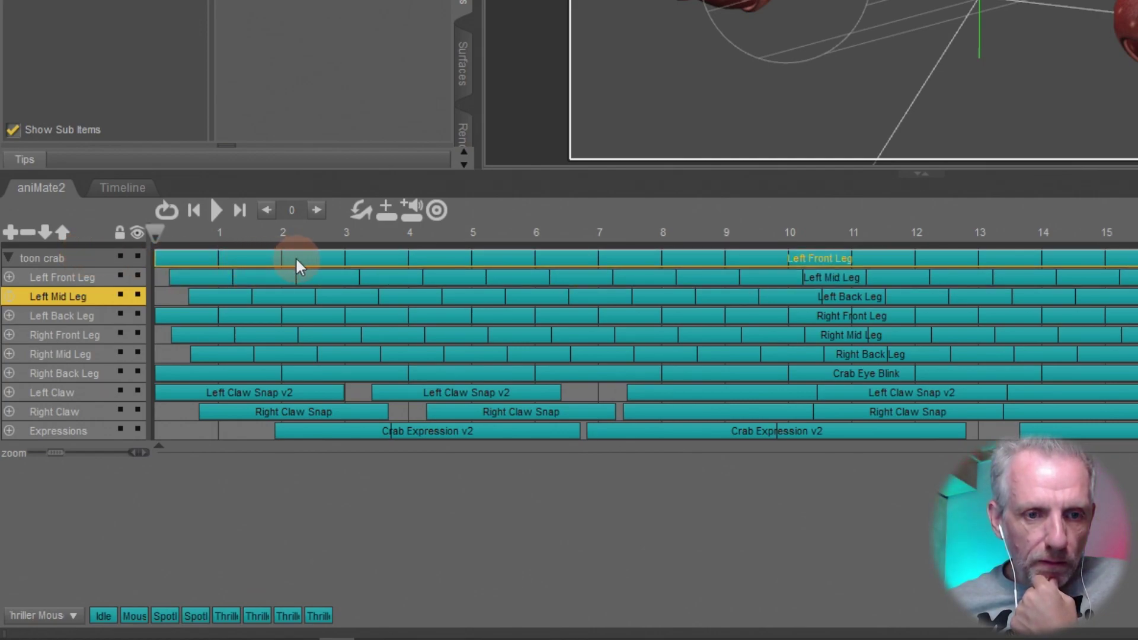
double_click(261, 255)
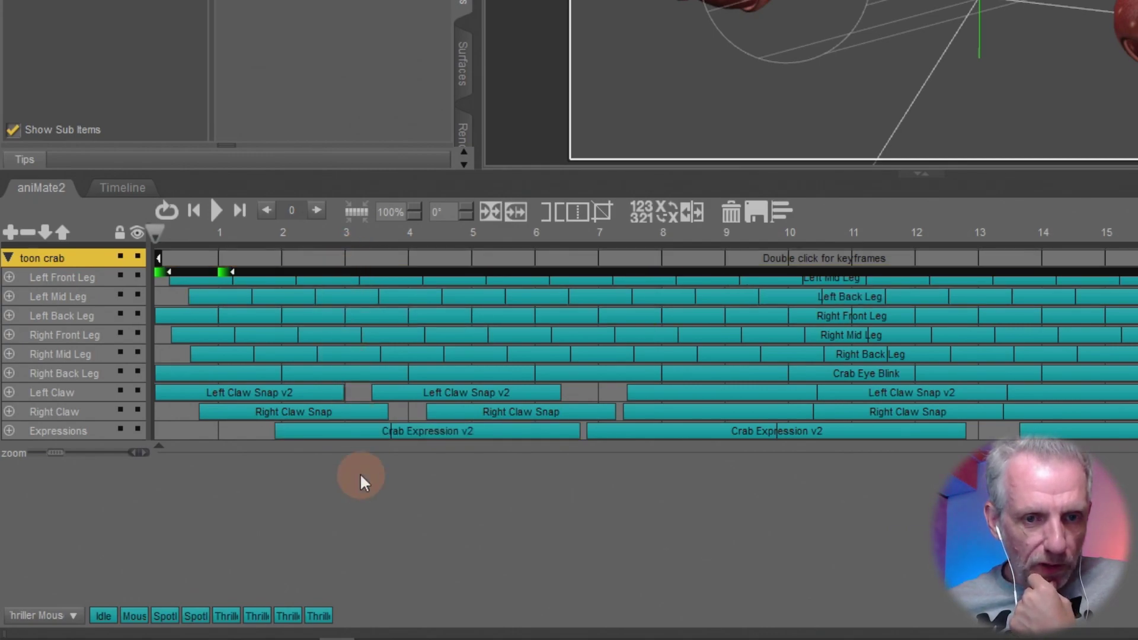
left_click(356, 549)
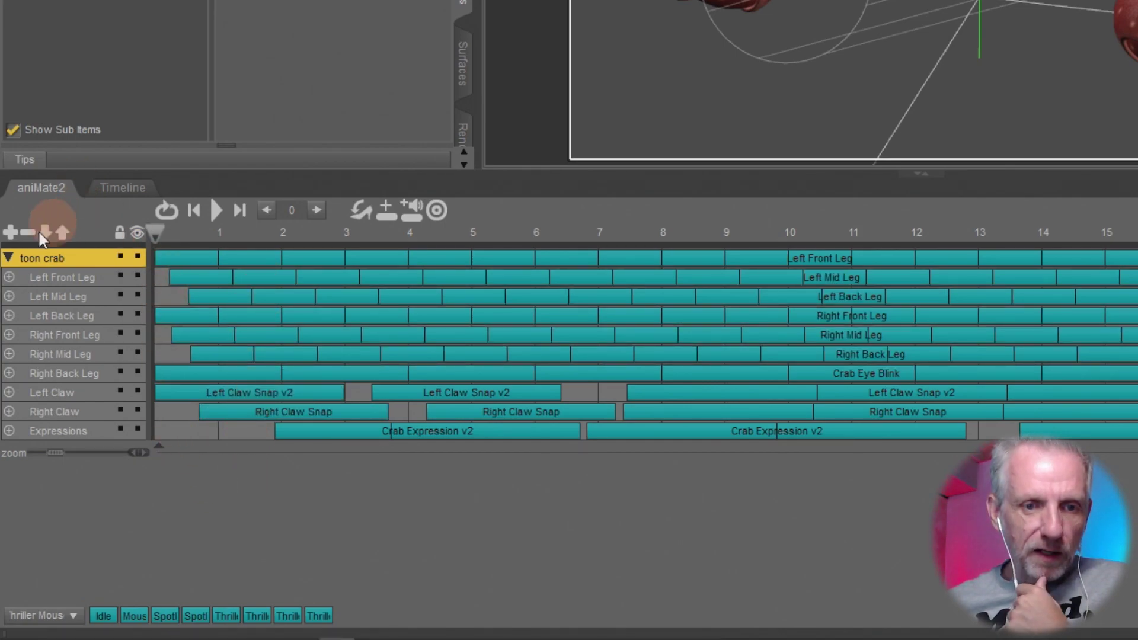
Step: Add a new sub-track to the toon crab below the Expressions track
left_click(10, 232)
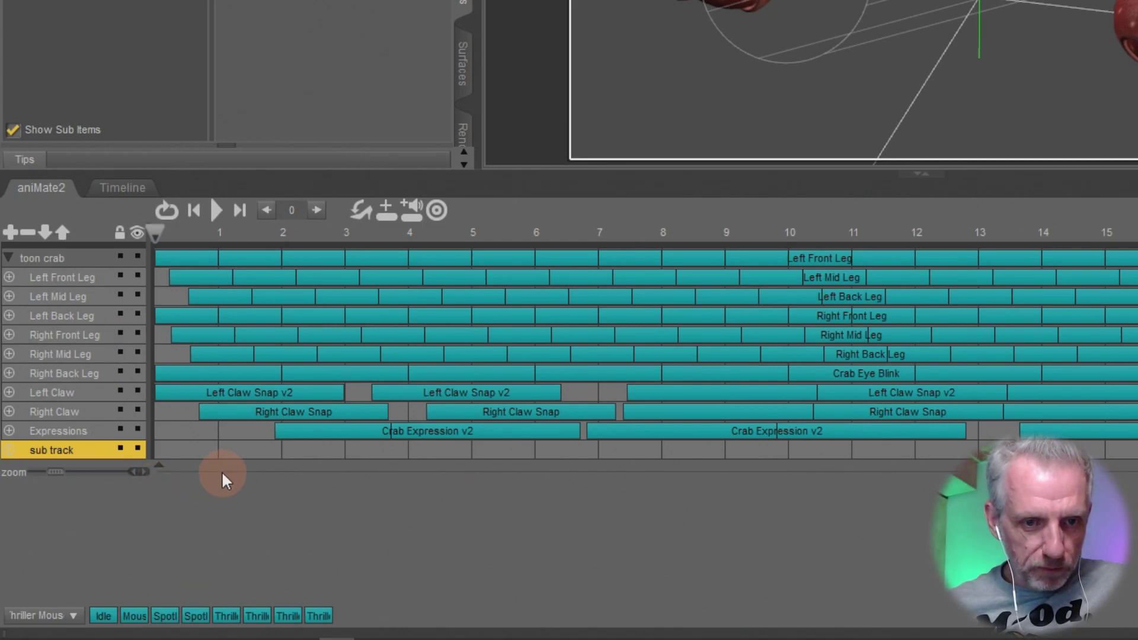
left_click(269, 281)
left_click(281, 254)
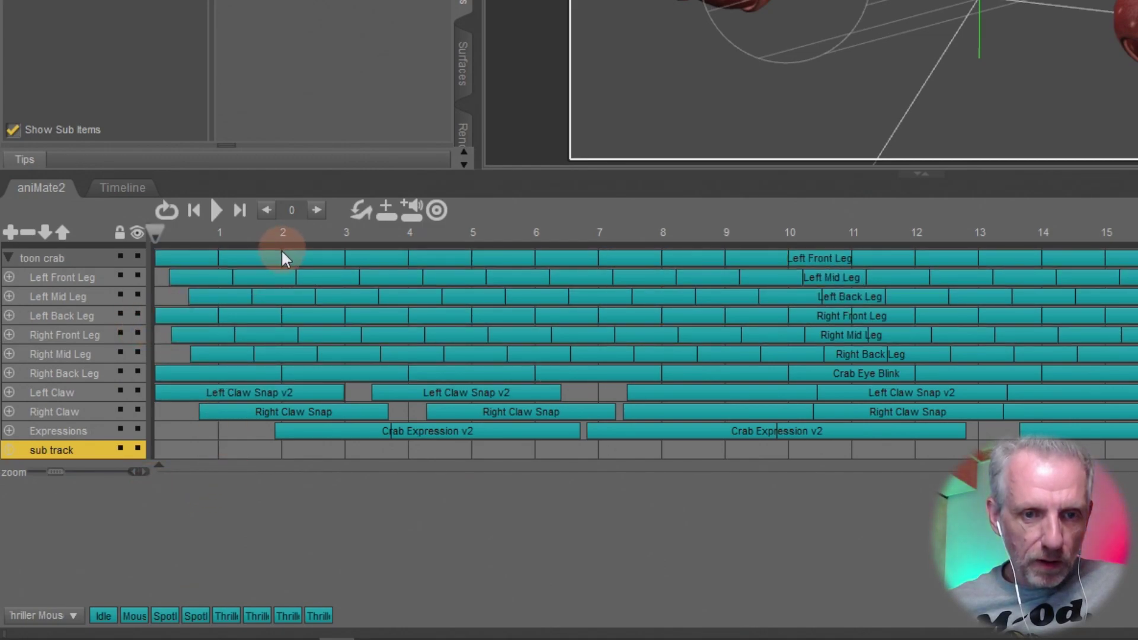
left_click(265, 433)
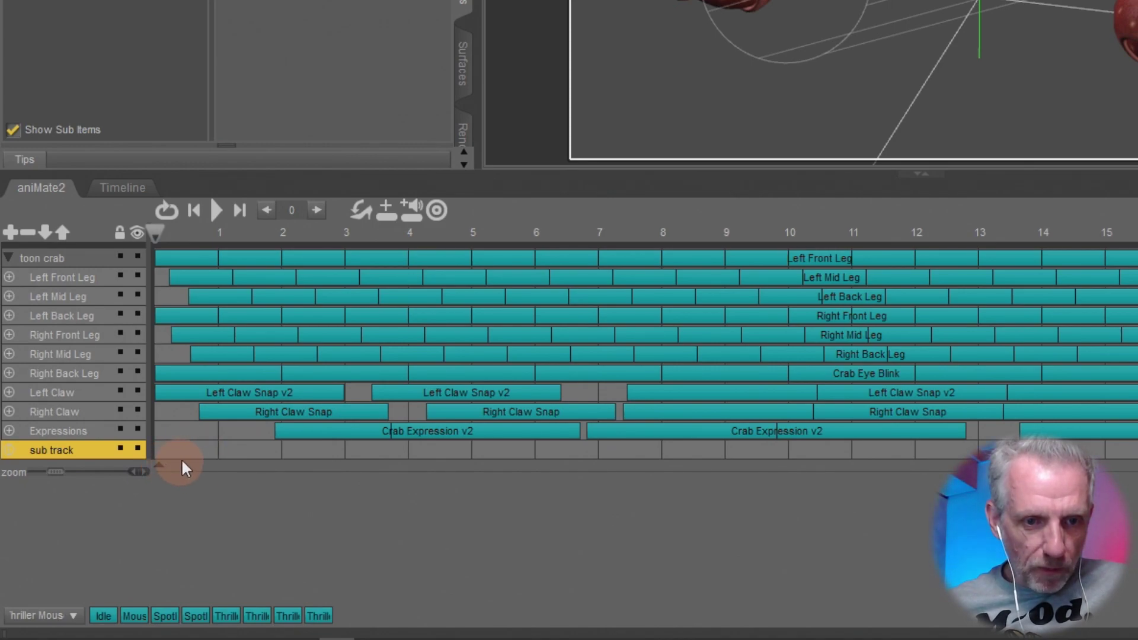
left_click(283, 391)
Step: Delete the Crab Eye Blink block from the Right Back Leg track
left_click(326, 377)
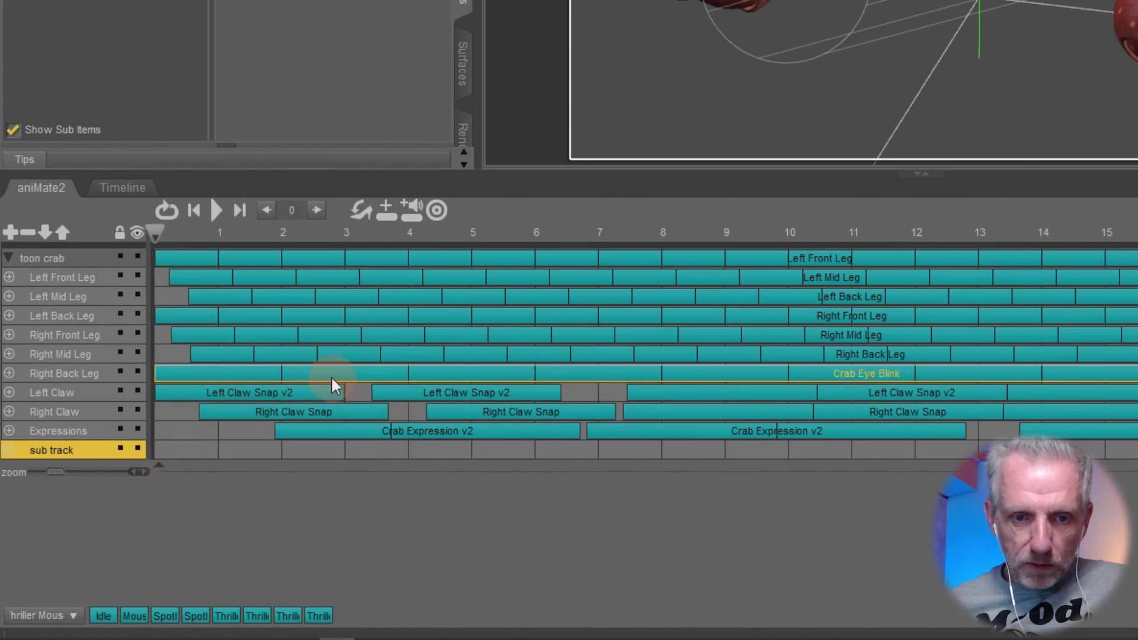
left_click(310, 448)
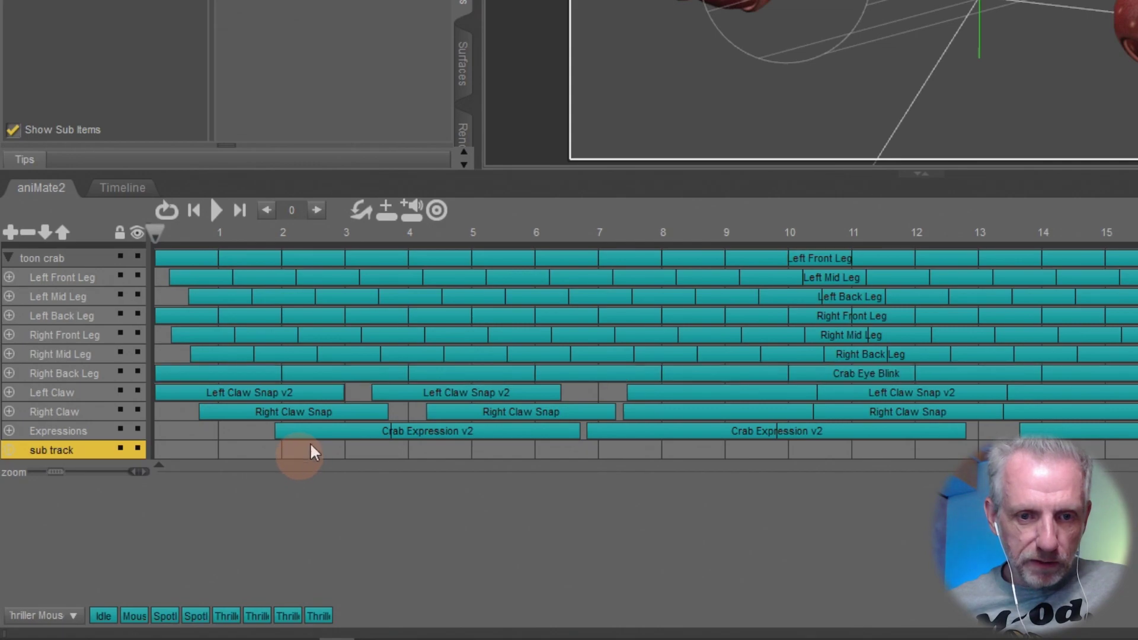
double_click(342, 373)
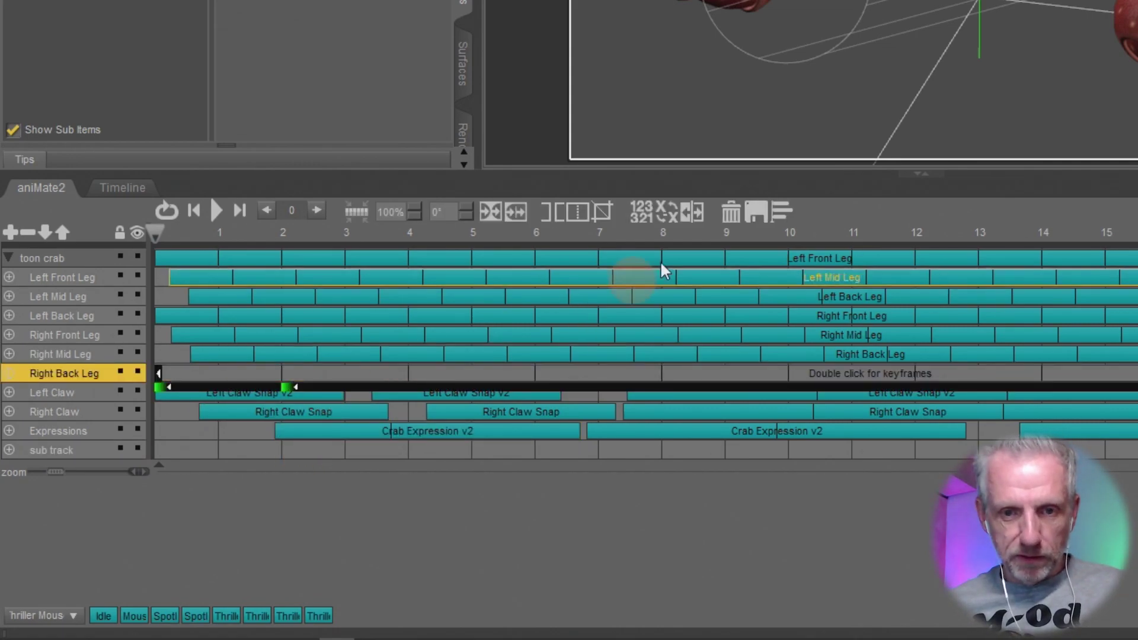
left_click(732, 213)
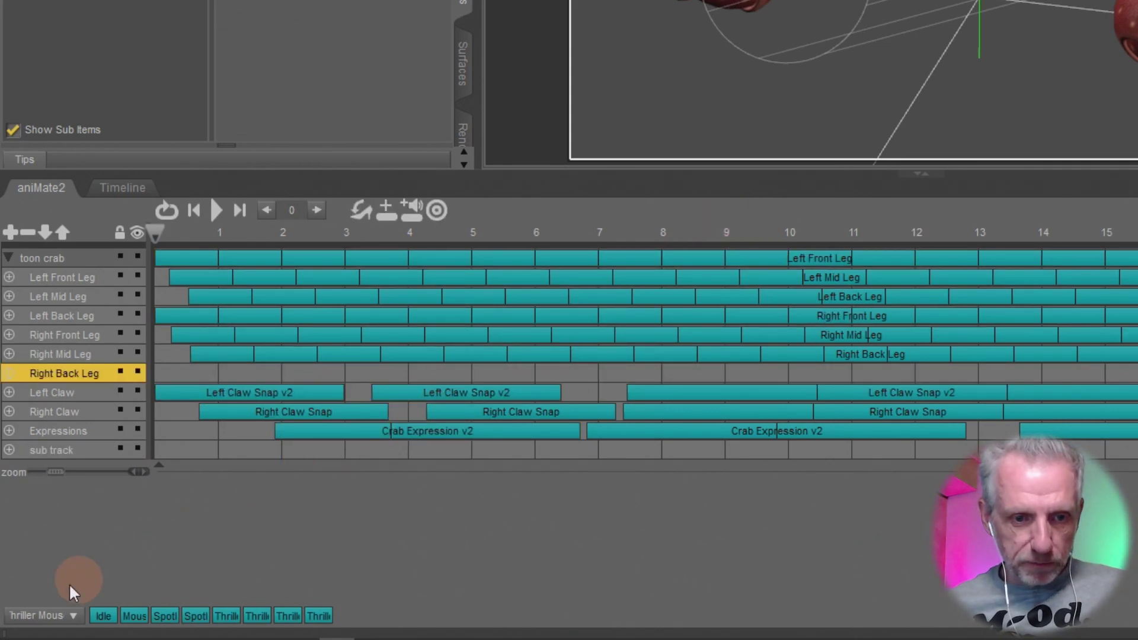
Step: Load the Crab Walk block set and place a Crab Eye Blink block on the new sub-track at about 1 second
left_click(41, 616)
left_click(102, 302)
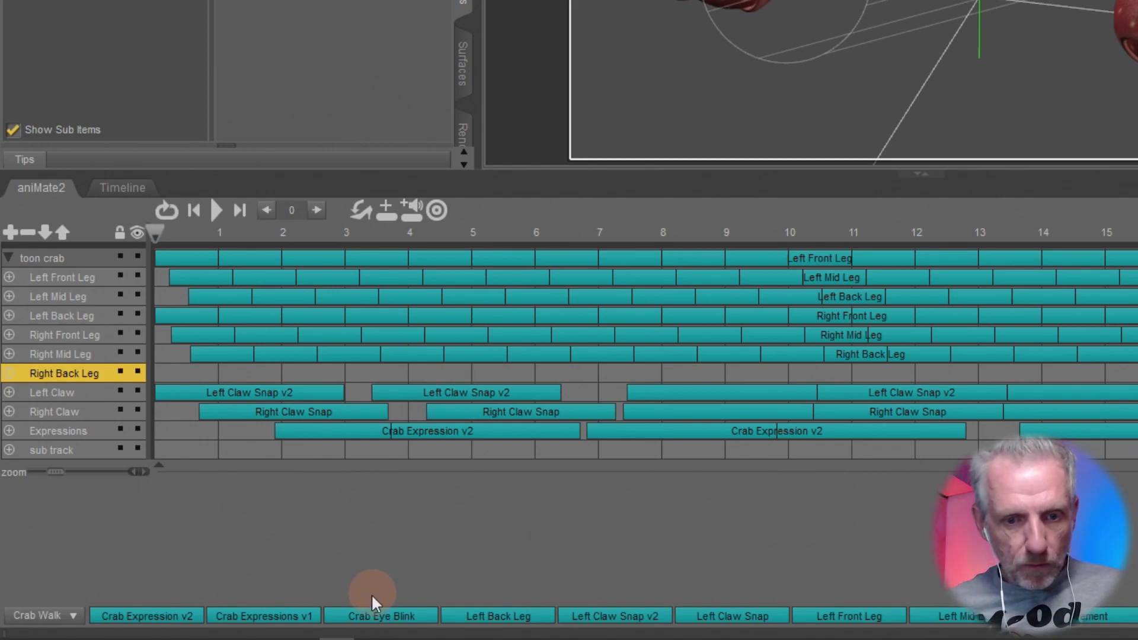
mouse_move(377, 619)
left_mouse_down()
mouse_move(336, 446)
mouse_move(358, 448)
mouse_move(272, 449)
left_mouse_up()
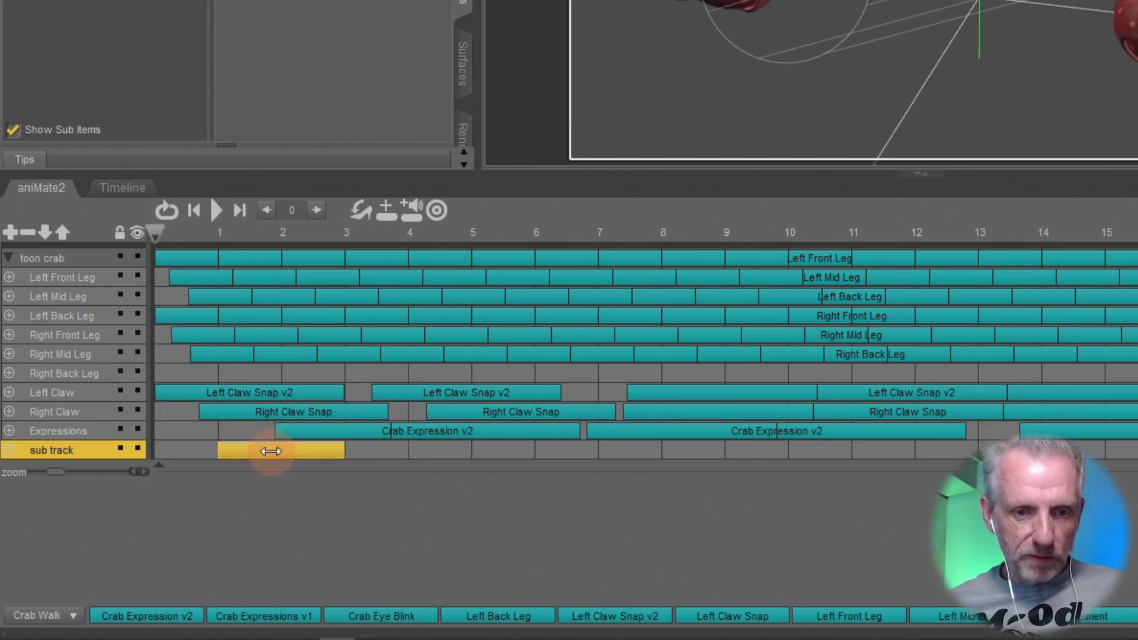
Step: Extend the new Crab Eye Blink block so it loops past 15 seconds, keeping the playhead at frame 0
left_click(336, 451)
left_click_drag(337, 451, 1074, 454)
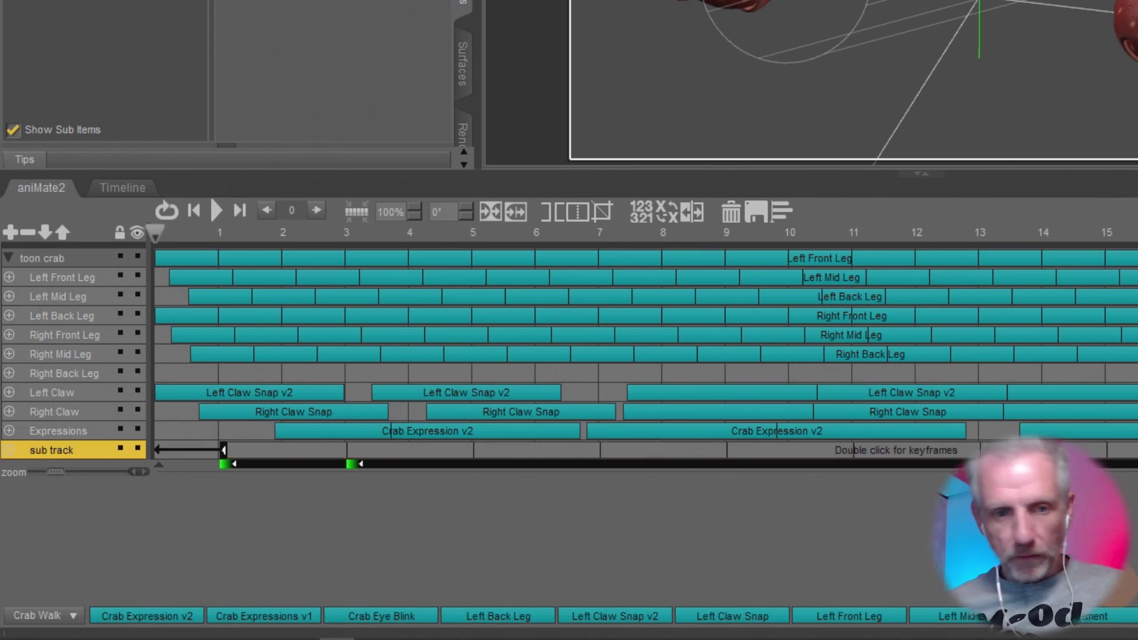
left_click_drag(155, 234, 124, 259)
left_click(186, 352)
left_click(111, 260)
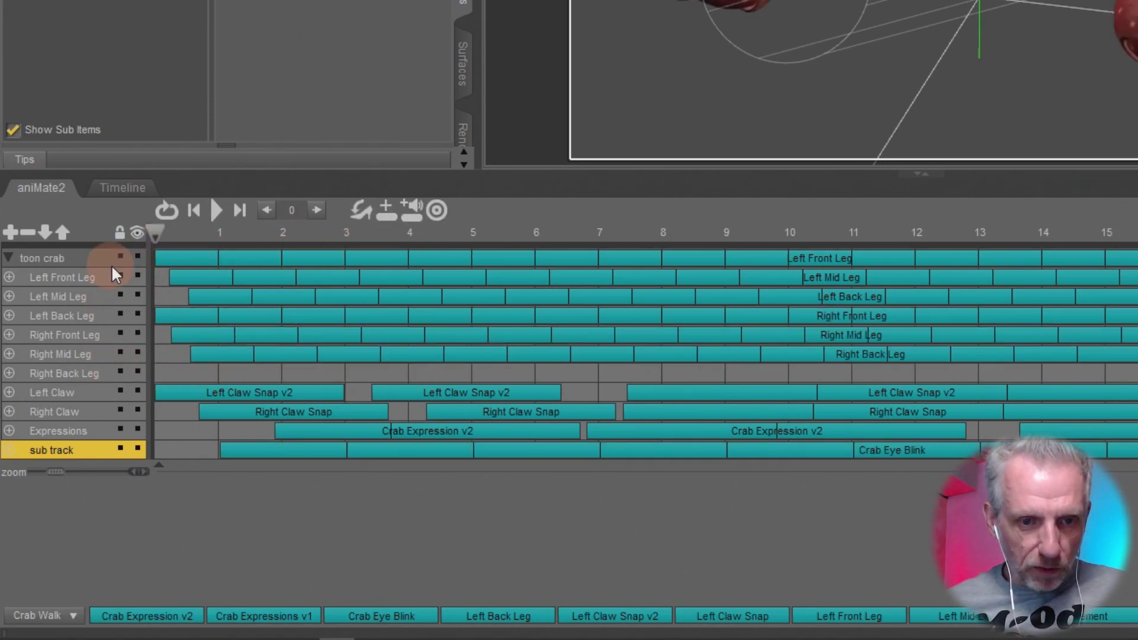
Step: Rename the Left Front Leg sub-track as Left Mid Leg, keeping its Add mix type
left_click(66, 283)
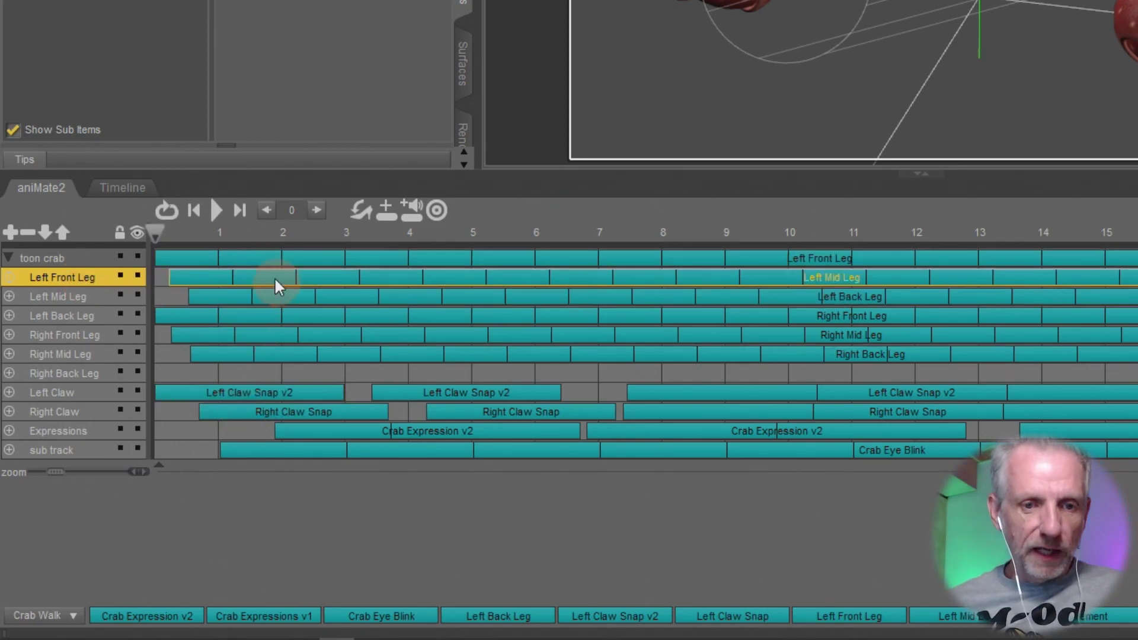
double_click(79, 280)
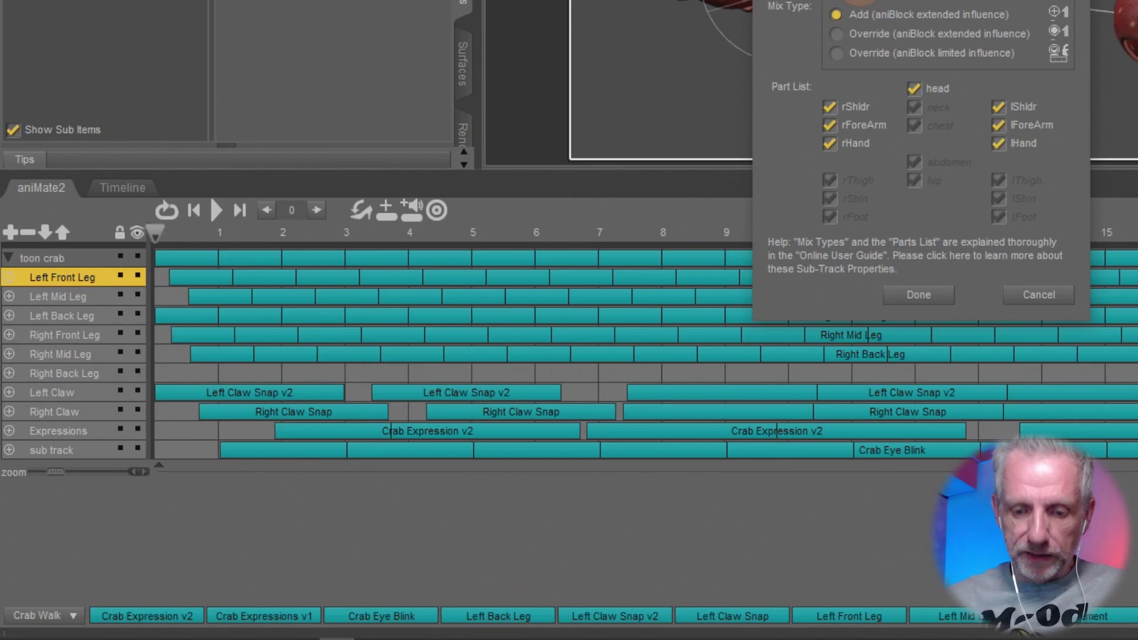
key("Return")
Step: Rename the sub-track holding the Left Back Leg block as Left Back Leg
left_click(51, 296)
double_click(52, 298)
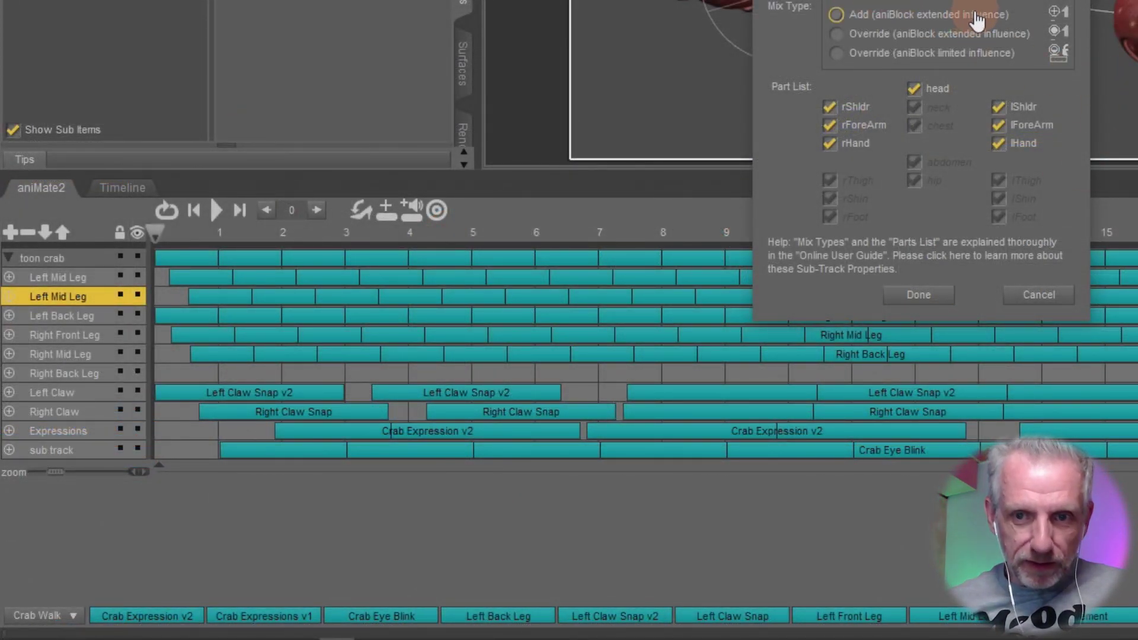
key("Return")
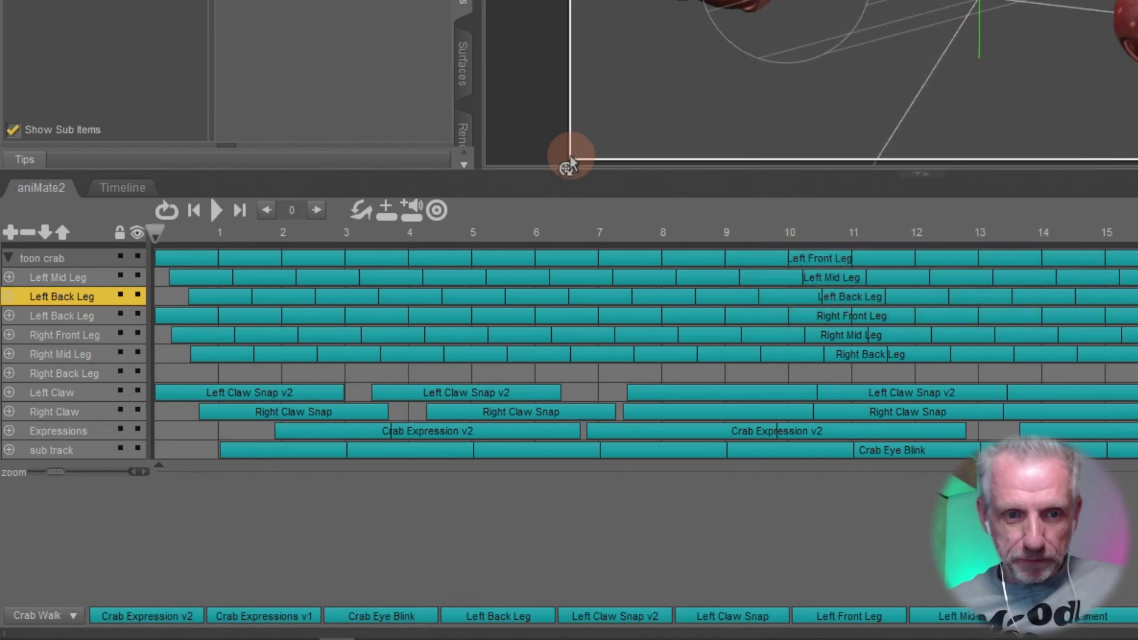
Step: Rename the sub-track holding the Right Front Leg block as Right Froint Leg
double_click(69, 319)
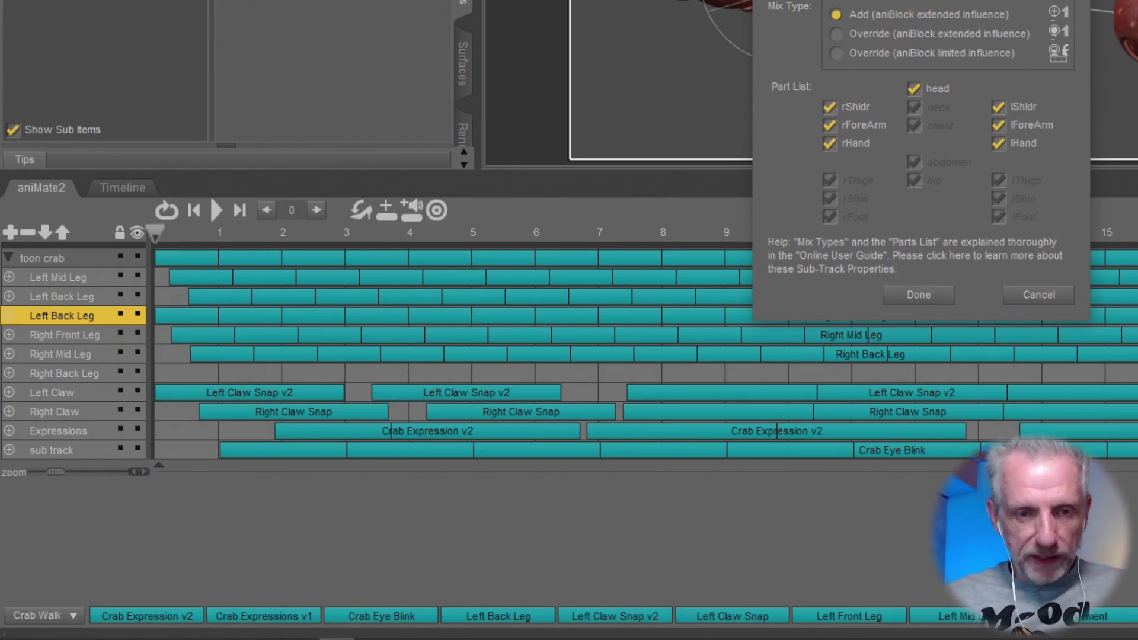
left_click_drag(912, 0, 464, 168)
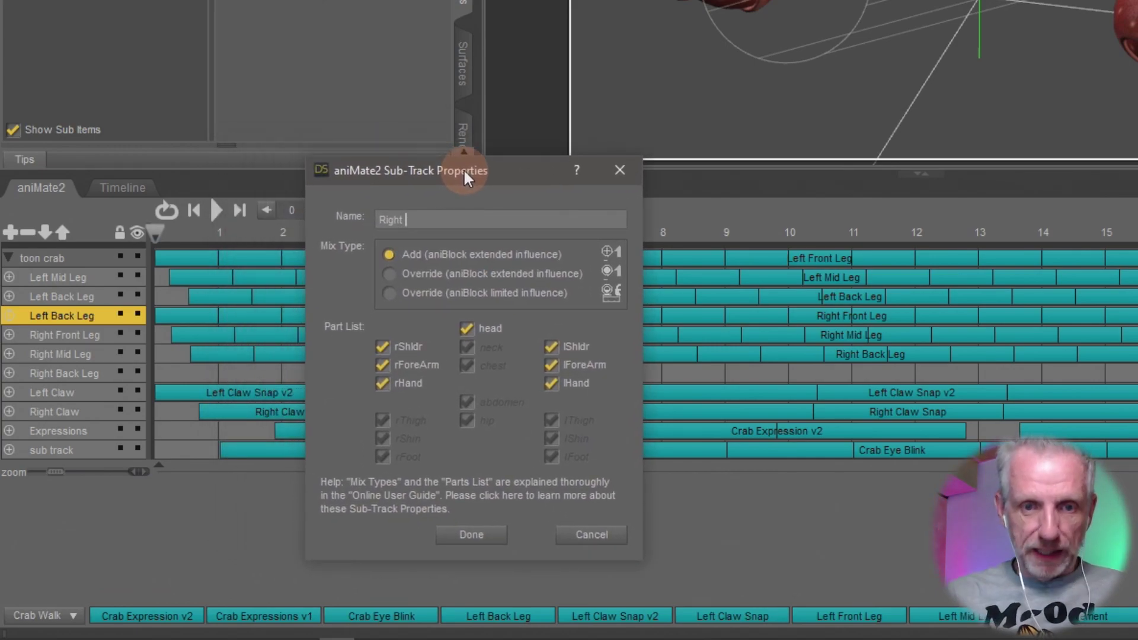
type("Froint Leg")
key("Return")
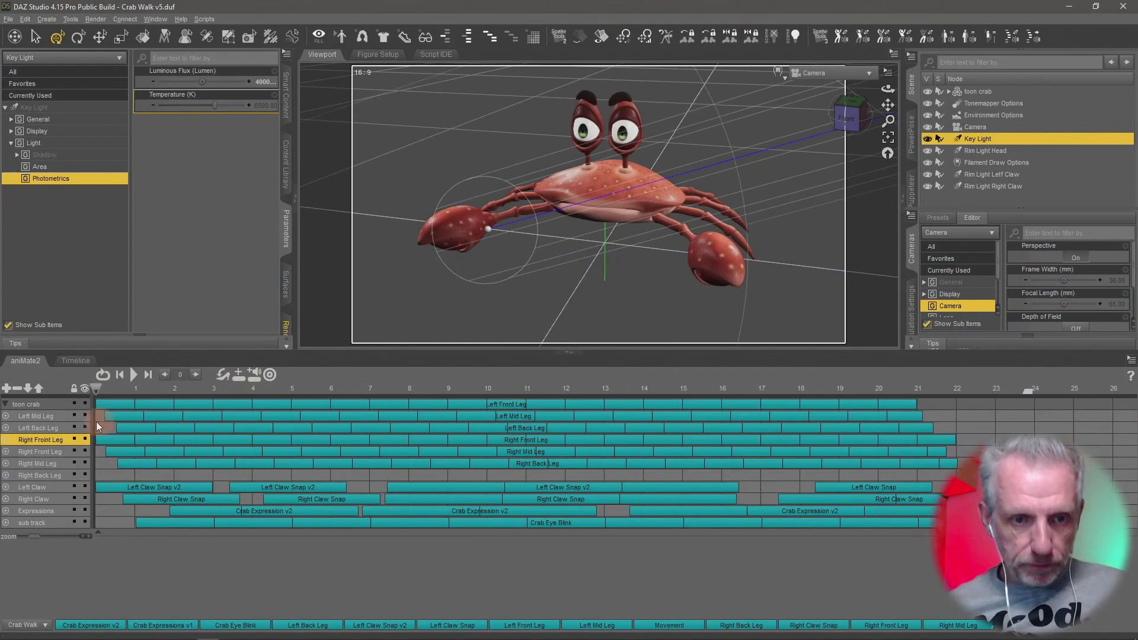
Step: Rename the sub-track holding the Right Mid Leg block as Right Mid Leg
double_click(44, 461)
left_click(646, 427)
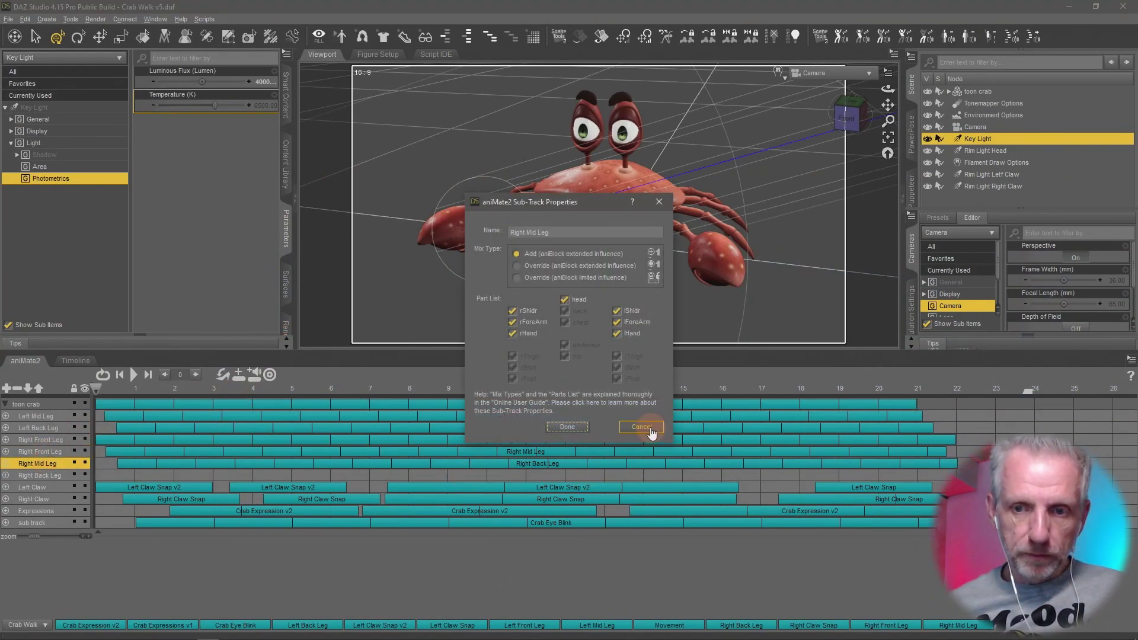
double_click(40, 451)
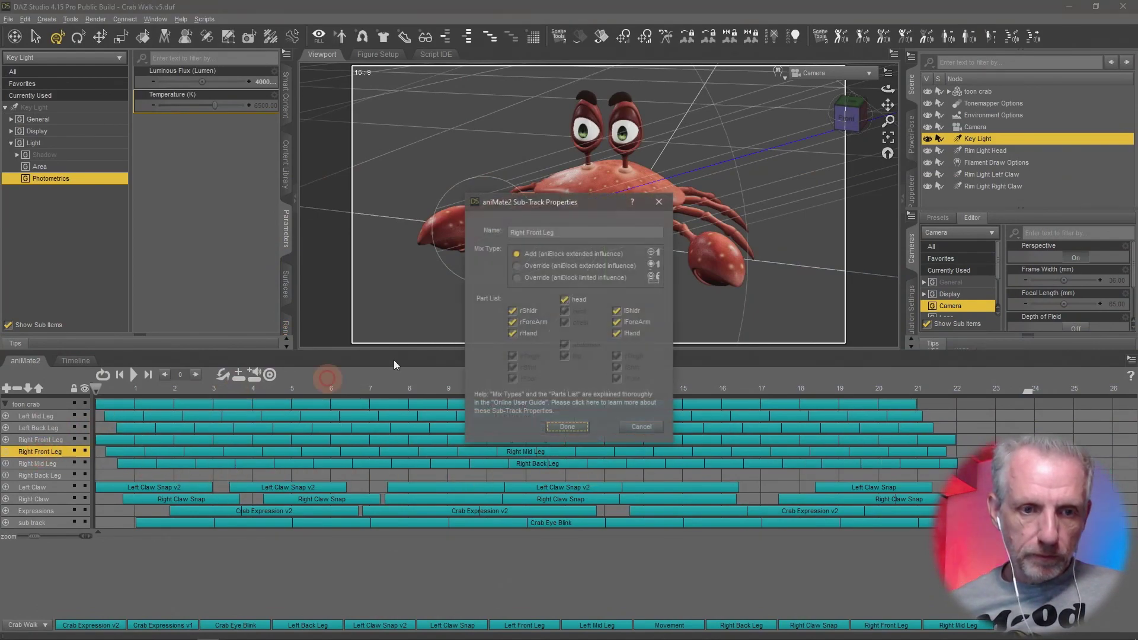
type("Right Mid Leg")
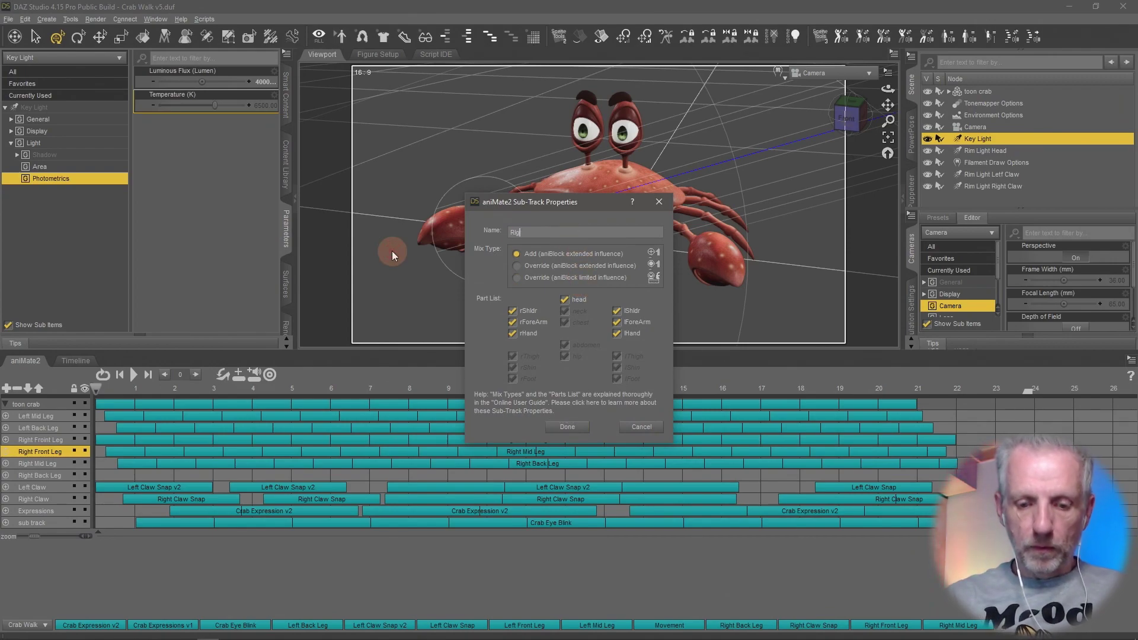
key("Return")
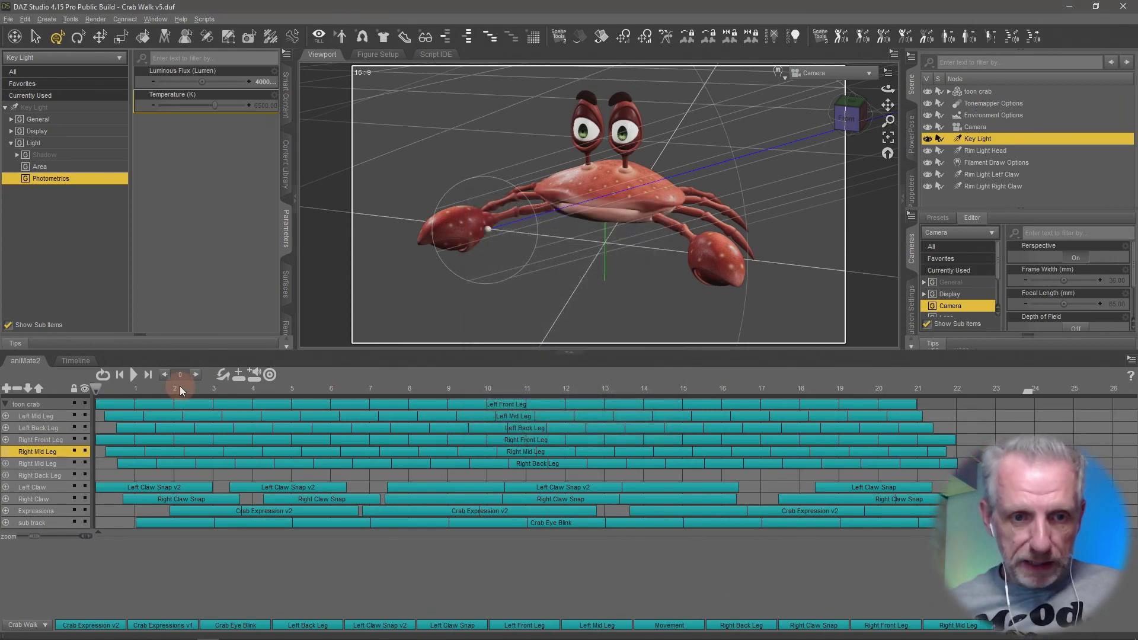
Step: Rename the sub-track holding the Right Back Leg block as Right Back Leg
double_click(35, 463)
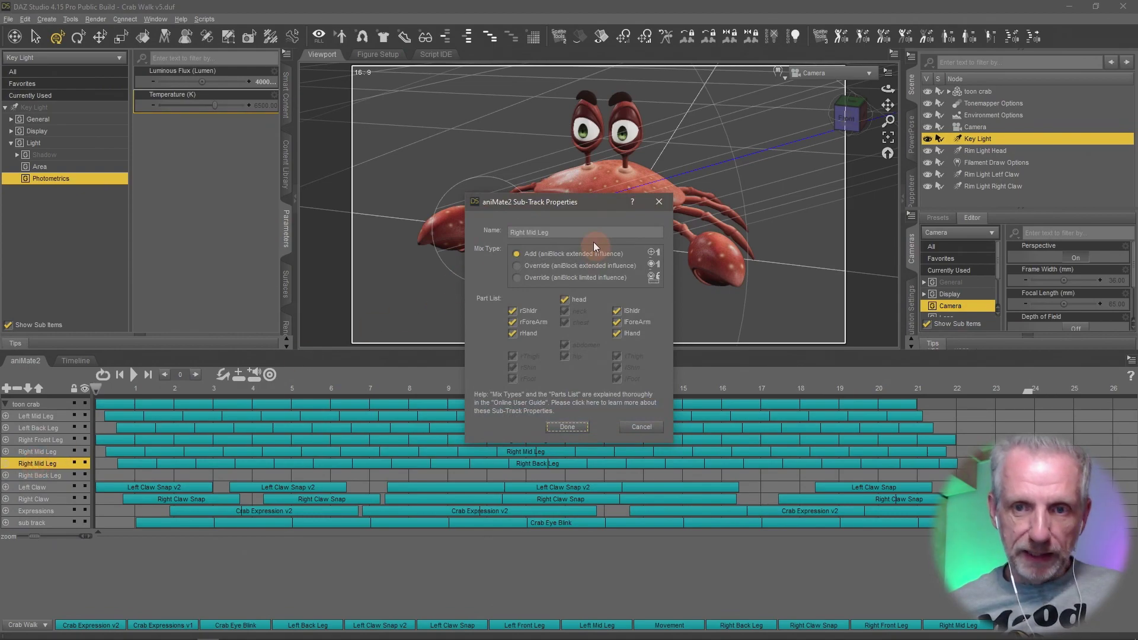
left_click_drag(596, 233, 406, 238)
type("Right Back Leg")
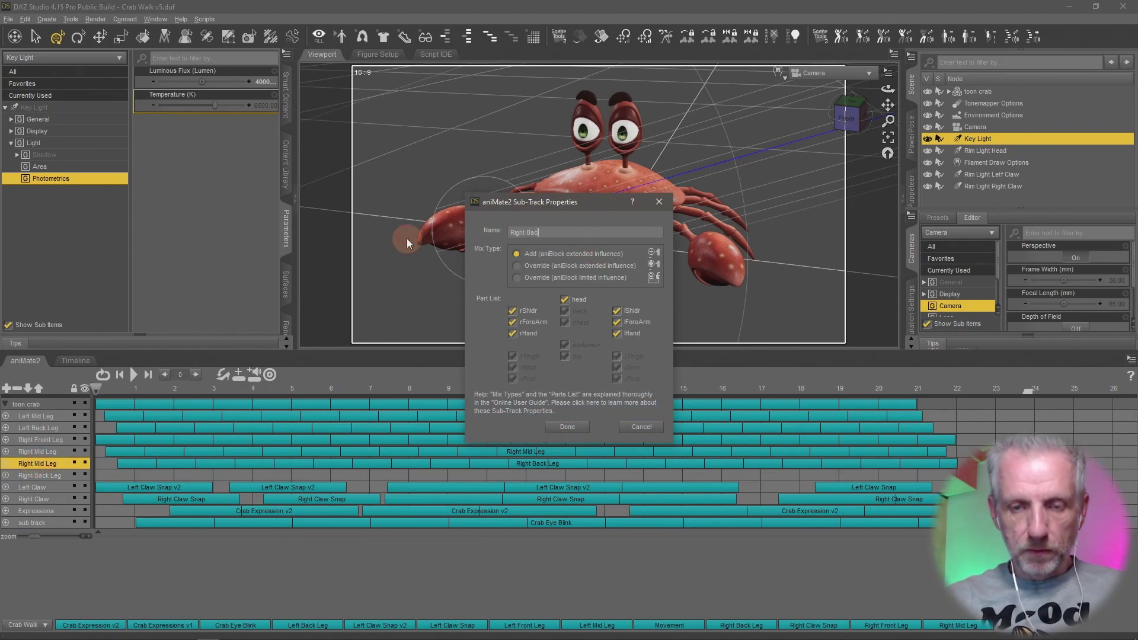
key("Return")
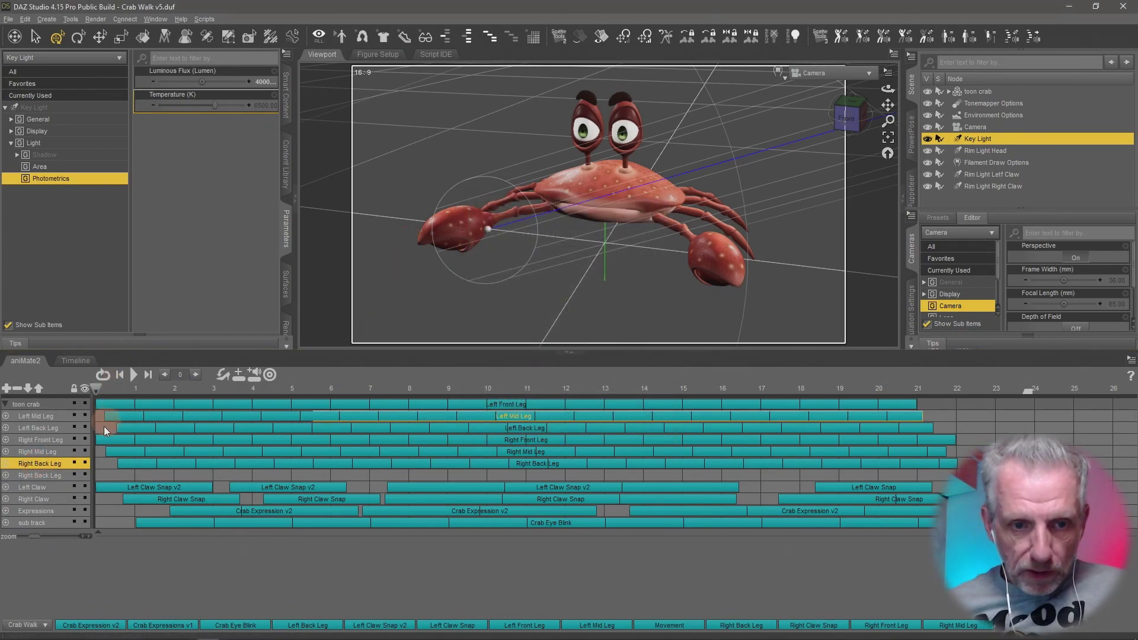
Step: Rename the empty sub-track above Left Claw as Left Front Leg
left_click(44, 475)
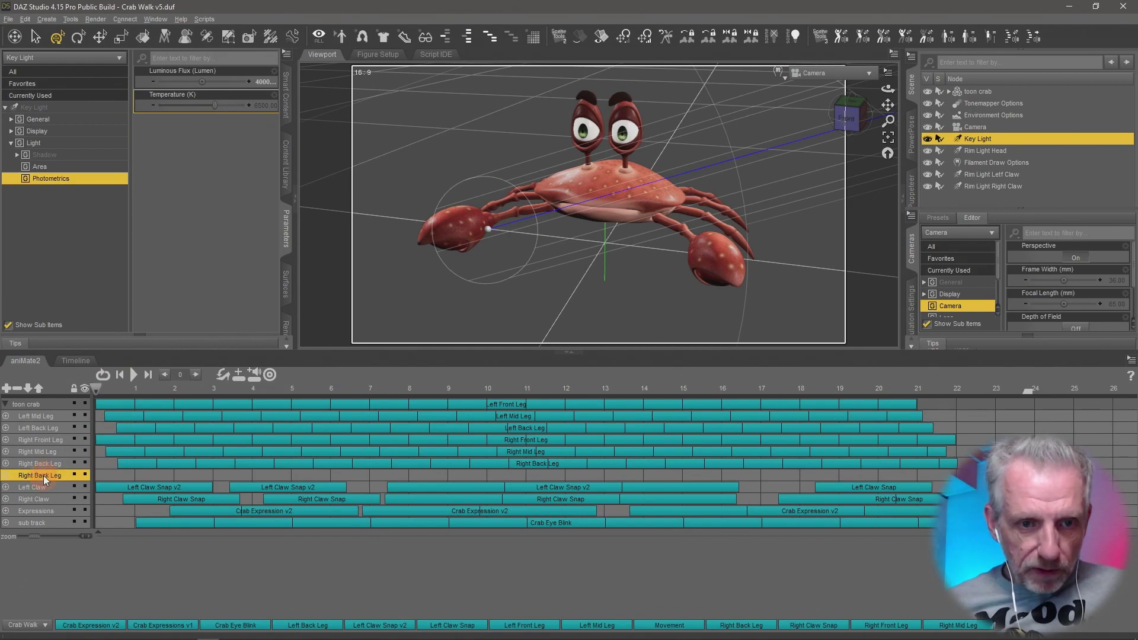
double_click(44, 476)
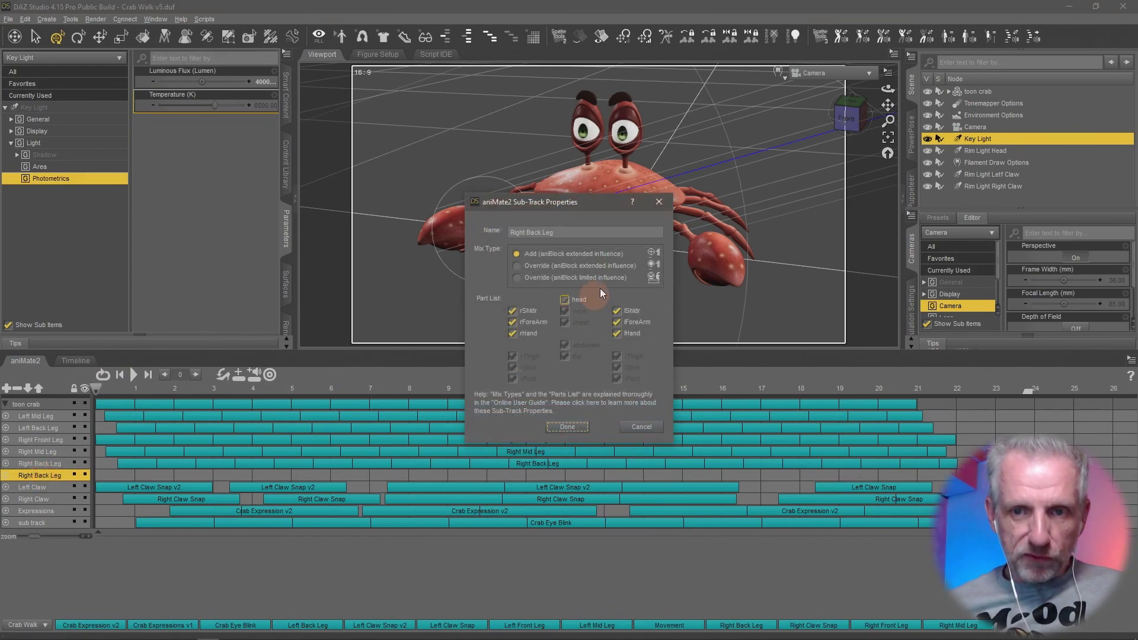
left_click(564, 231)
left_click_drag(564, 232, 457, 236)
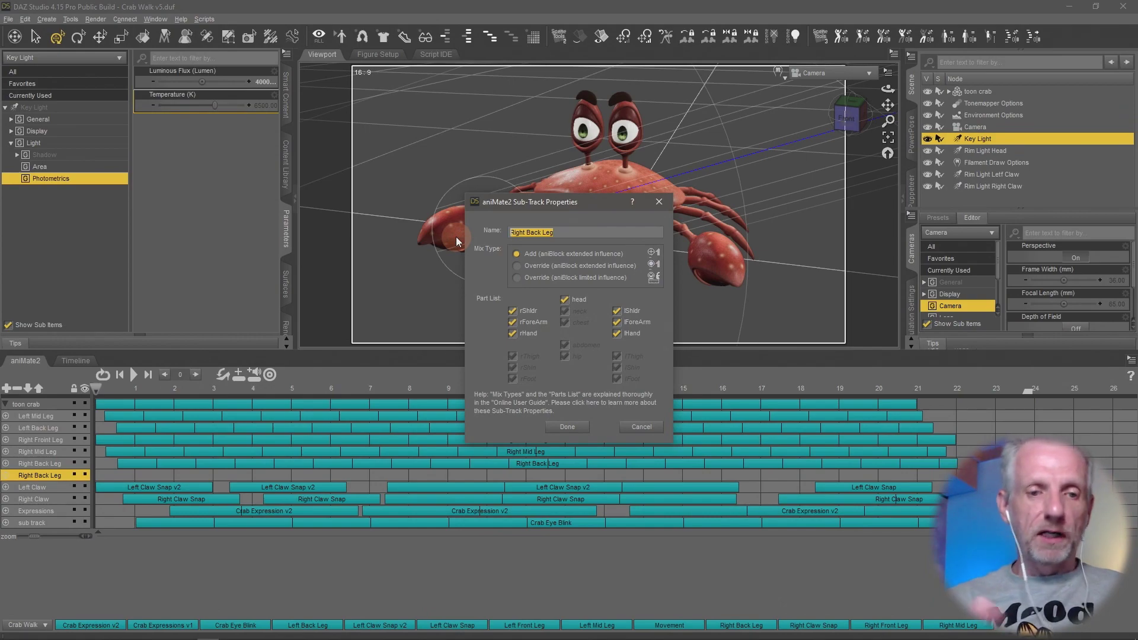
type("Left Front Leg")
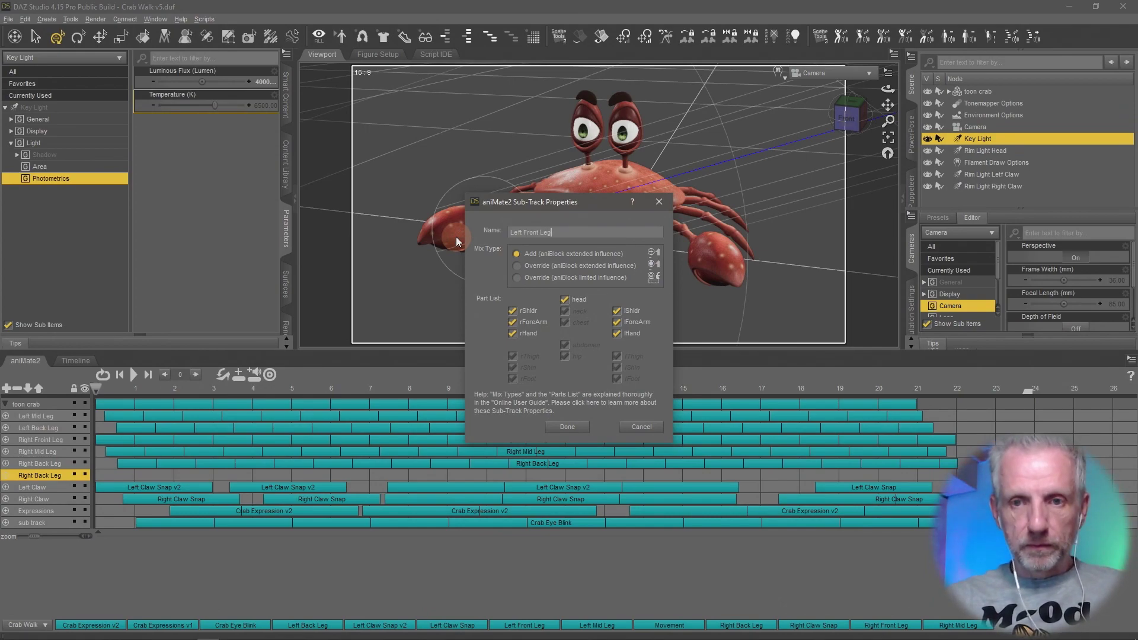
key("Return")
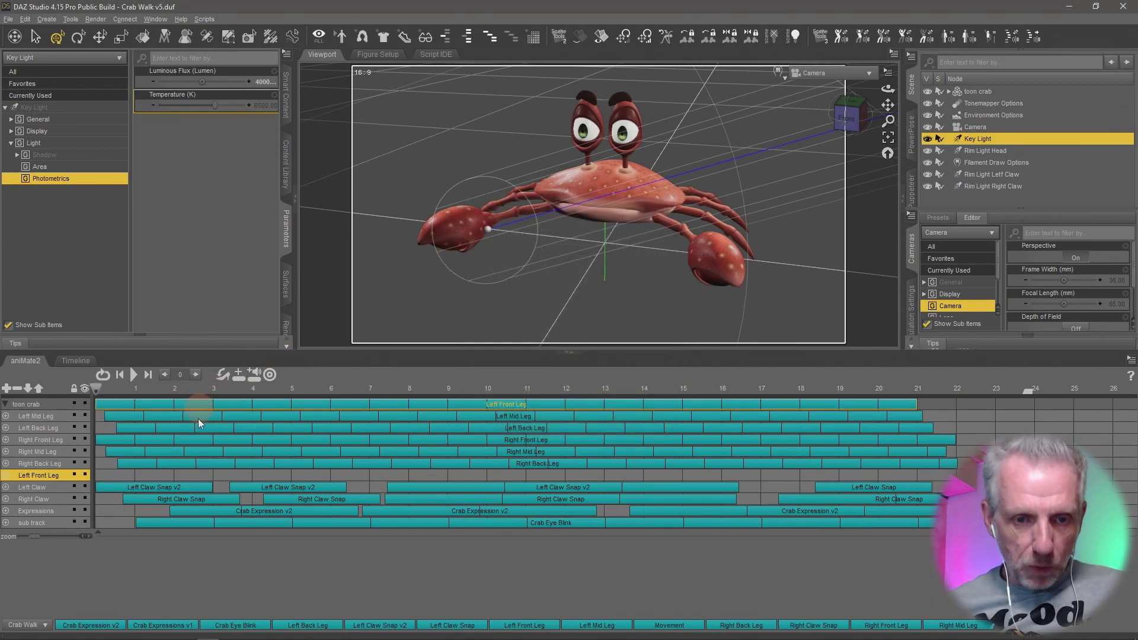
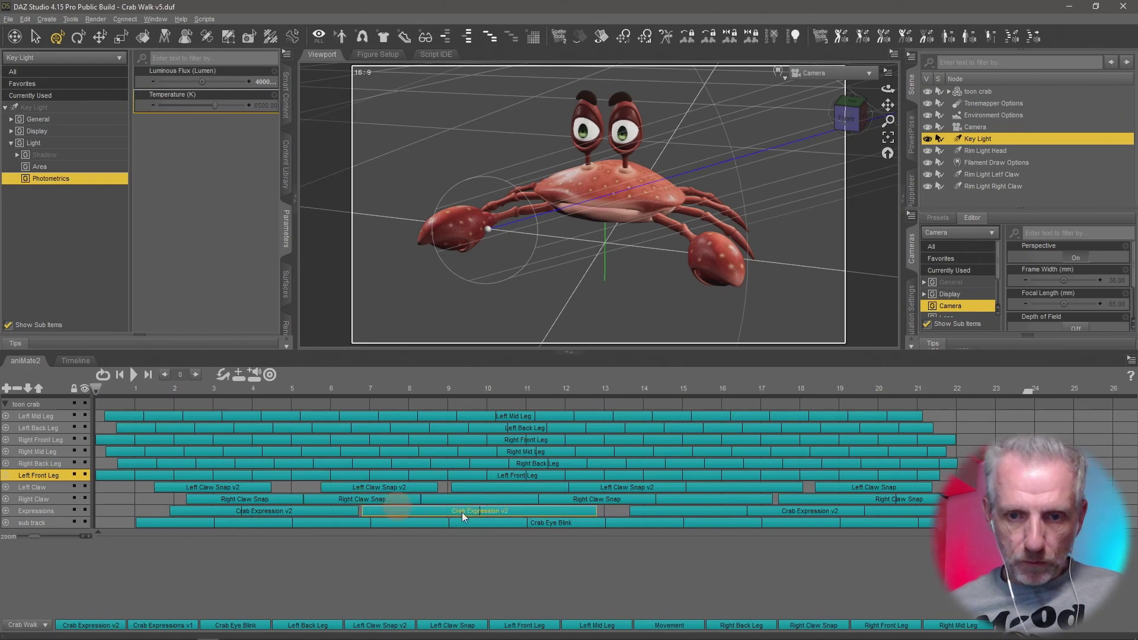
Step: Shift the last two Right Claw Snap blocks on the Right Claw sub-track to start at about 9.4 and 19 seconds
left_click_drag(542, 502, 585, 502)
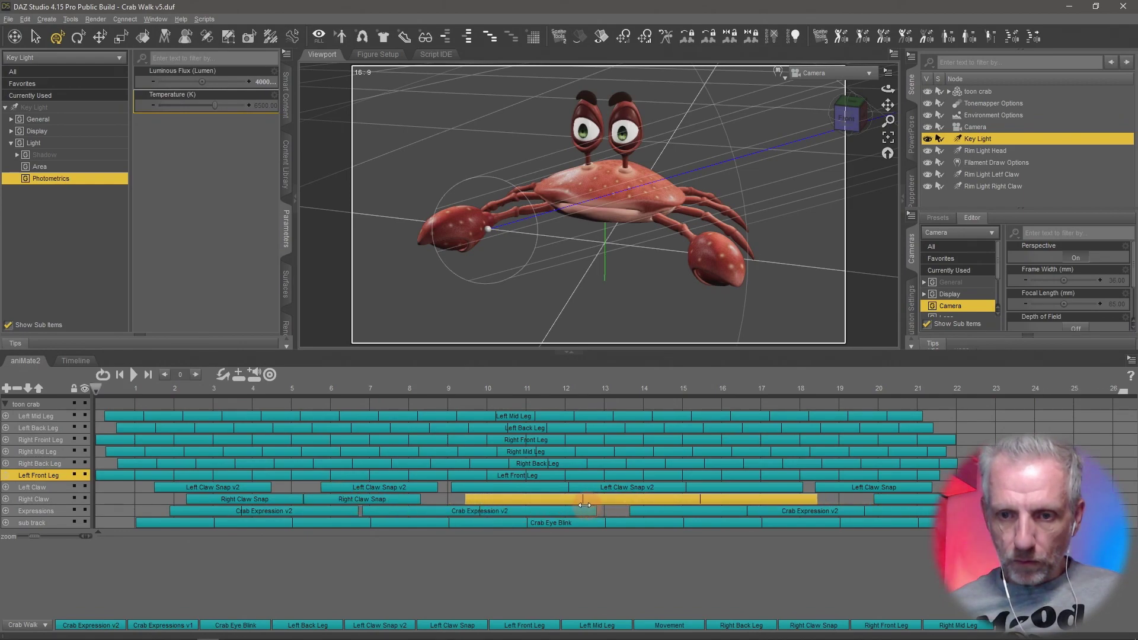
left_click_drag(922, 507, 891, 505)
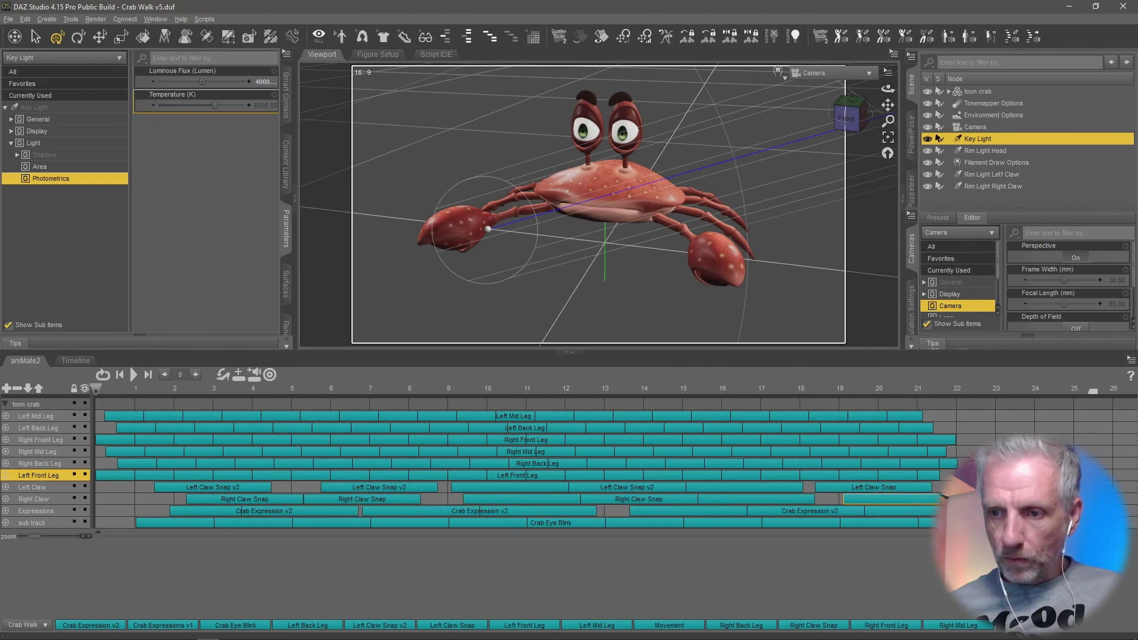
left_click(892, 500)
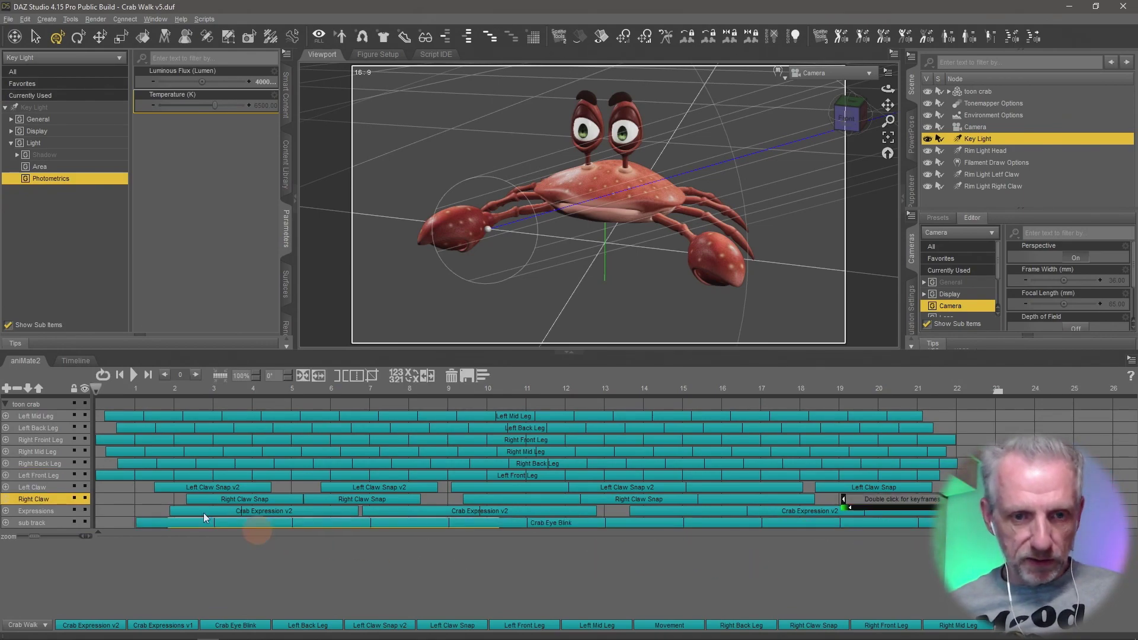
Step: Play the animation from 1 second to review the claw, leg and expression timing, stopping at about 19 seconds
left_click_drag(98, 392, 136, 391)
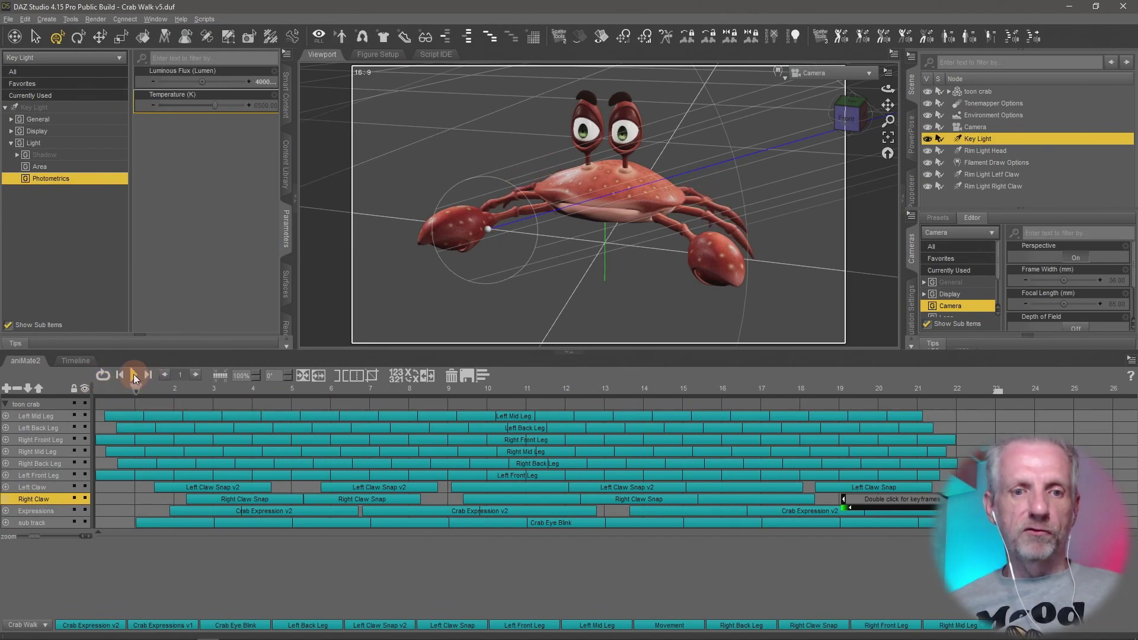
left_click(134, 378)
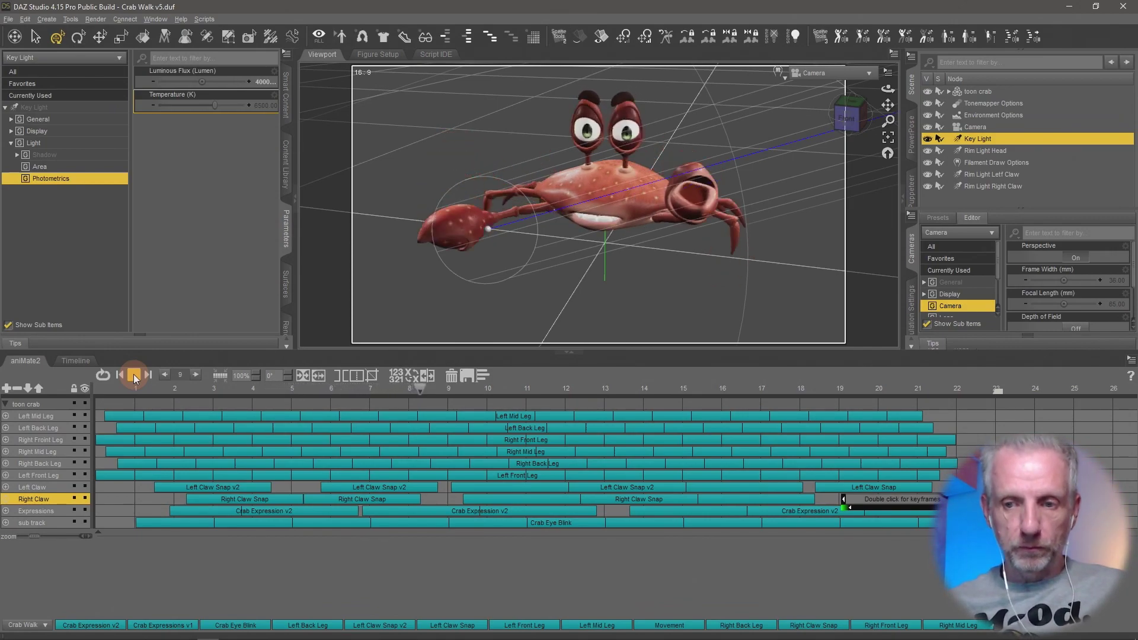
left_click(431, 490)
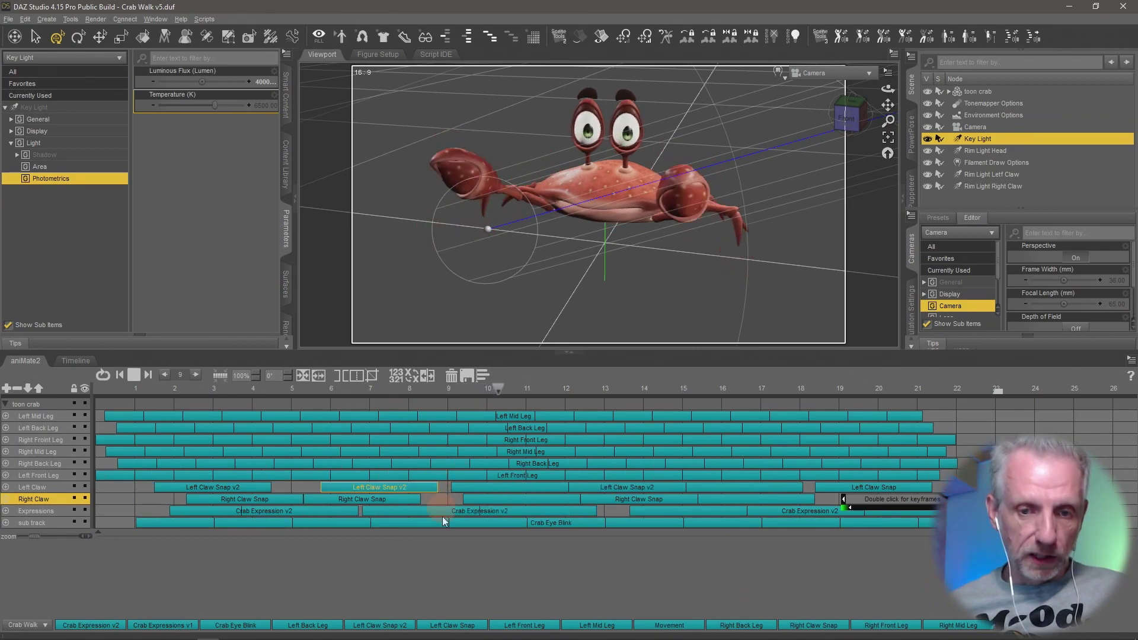
left_click(589, 588)
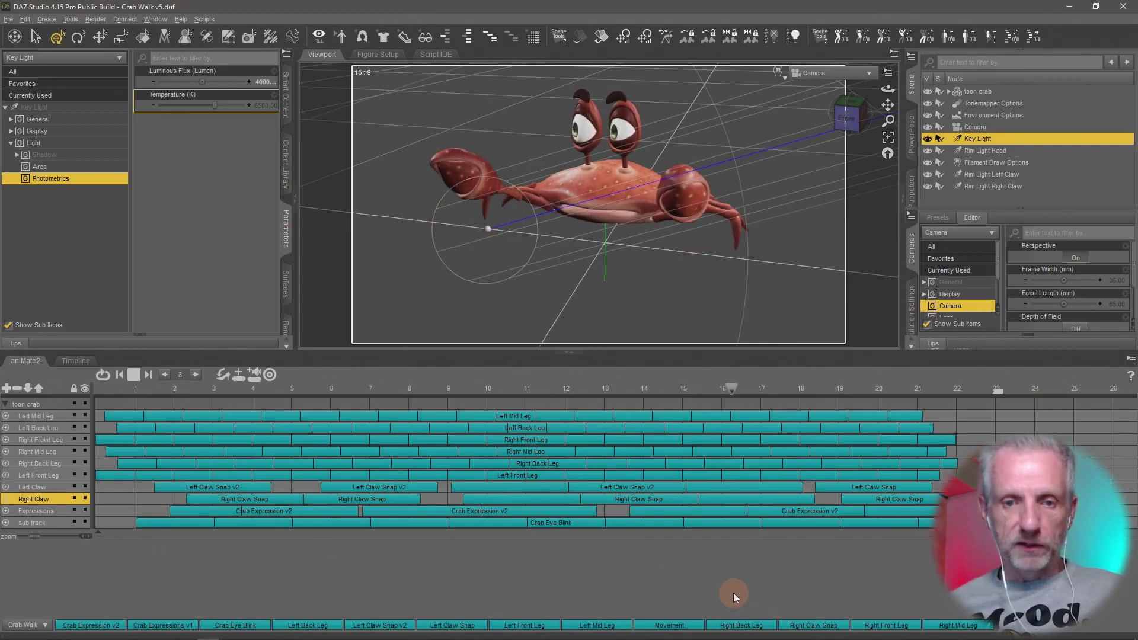
left_click(136, 375)
Step: Rename the sub-track holding the Crab Eye Blink block as Eye Blink
left_click(159, 525)
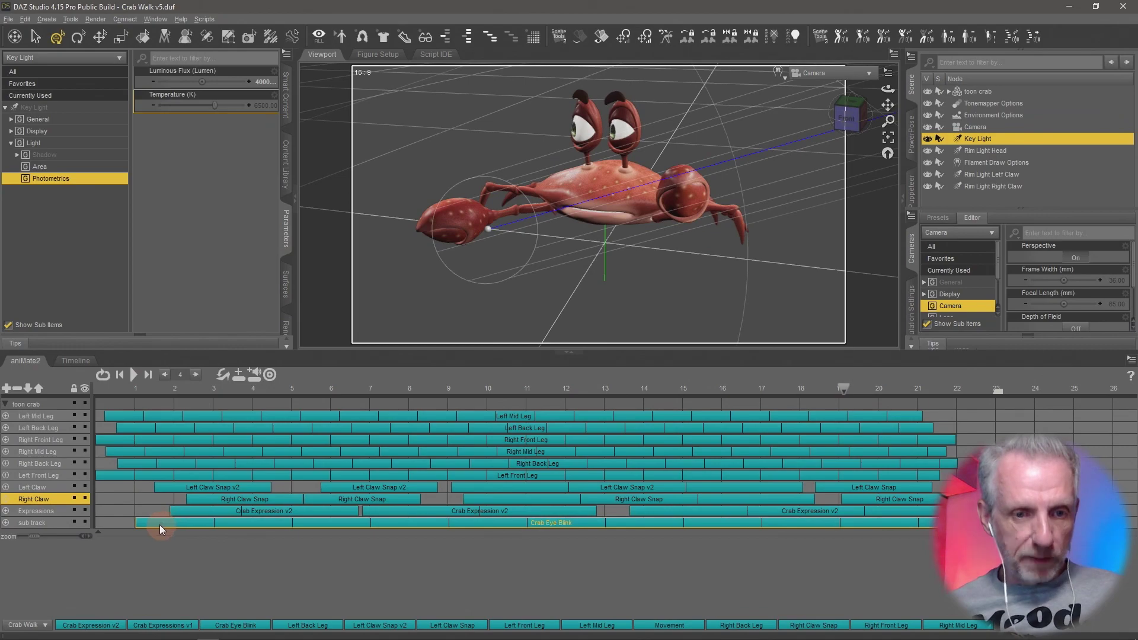
left_click(200, 525)
double_click(28, 523)
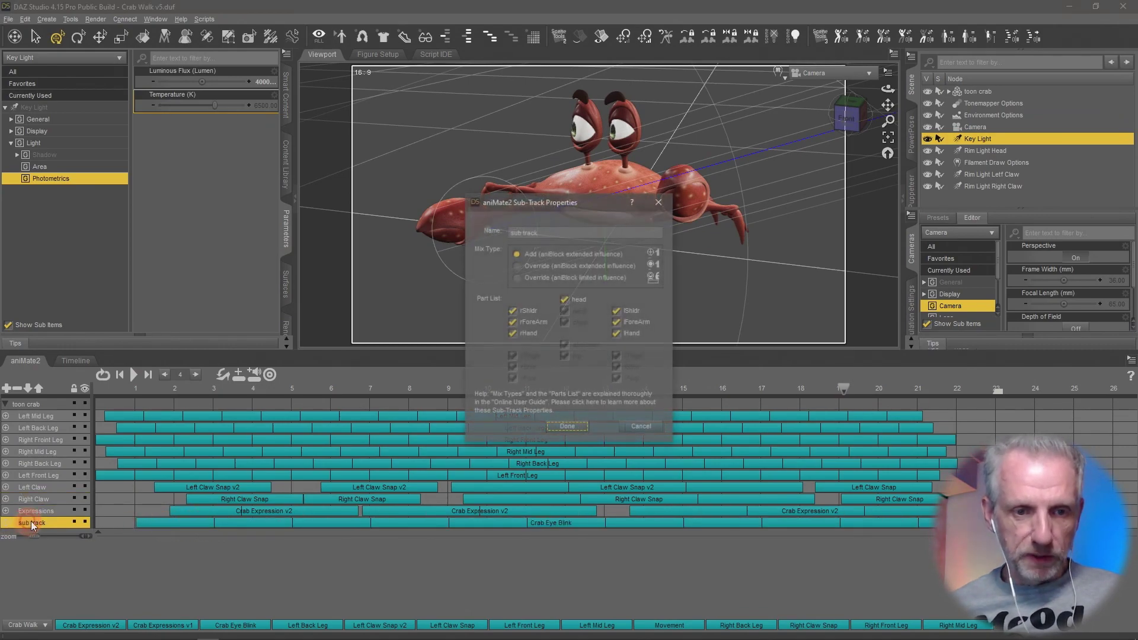
type("Eye Blink")
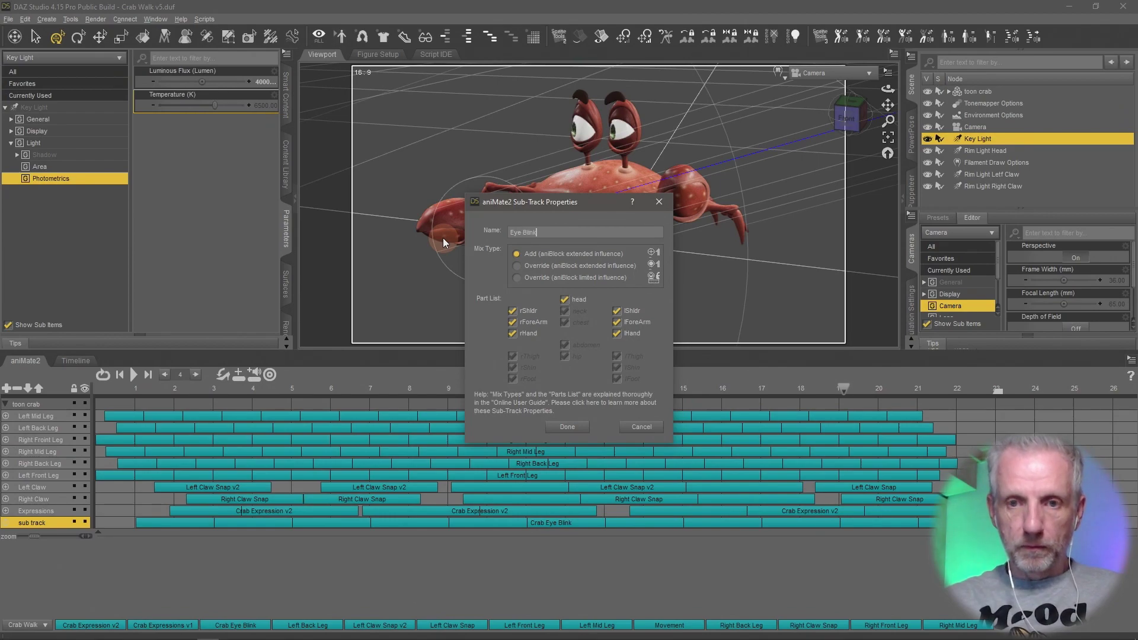
key("Return")
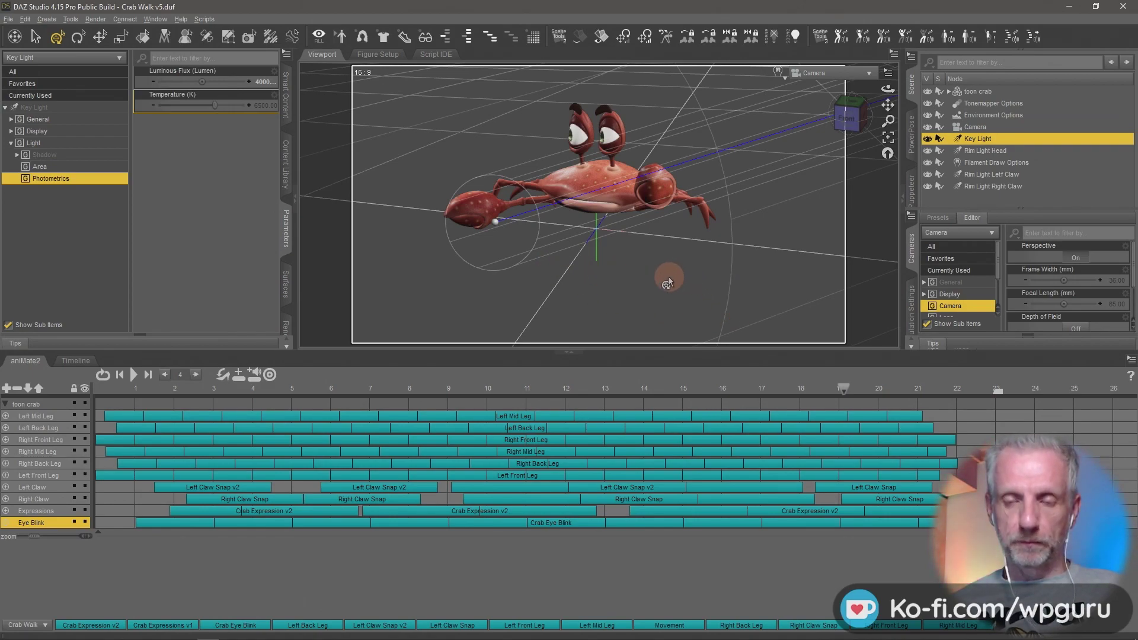
Step: Play the animation to review the walk with the moving camera, and return the playhead to frame 0
left_click_drag(668, 277, 668, 277, "alt")
left_click(133, 375)
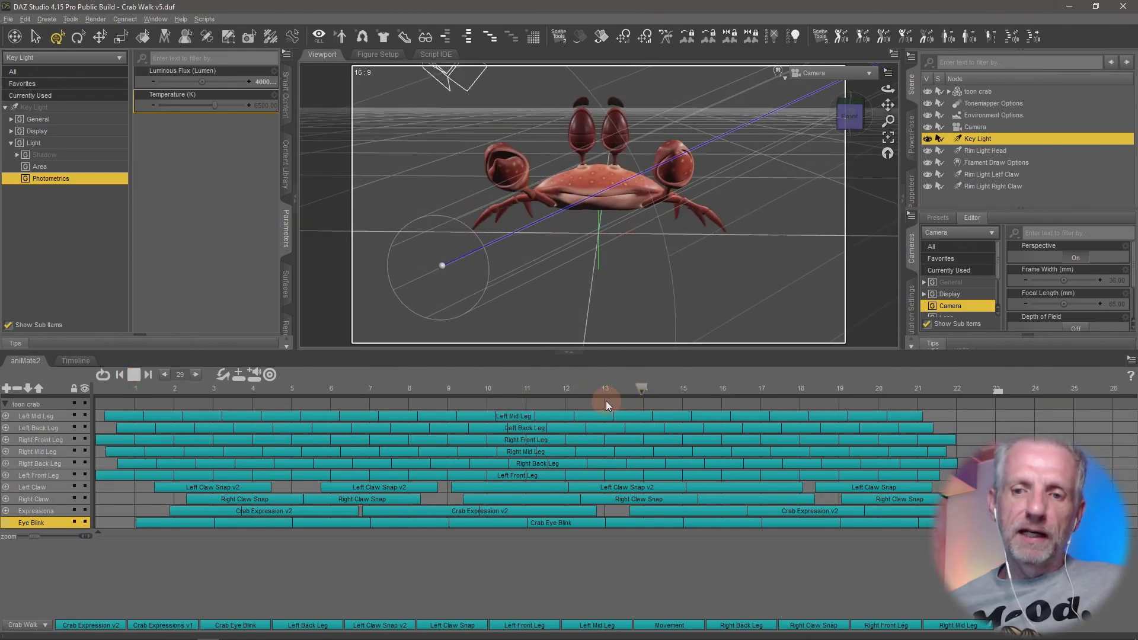
left_click(628, 393)
left_click(247, 390)
left_click_drag(173, 391, 3, 372)
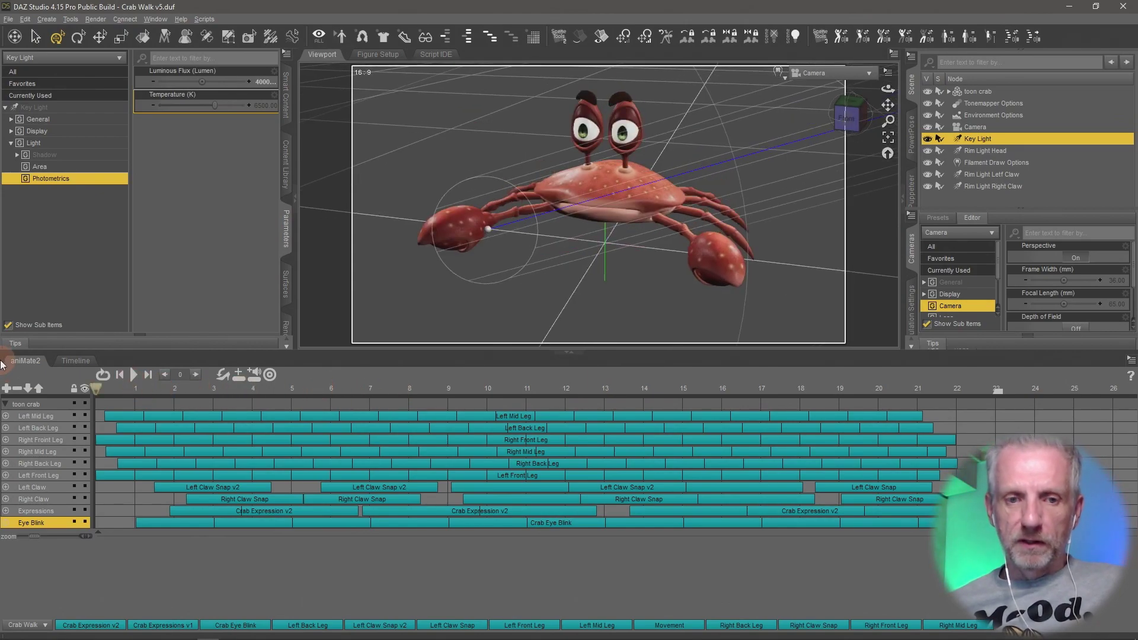
Step: Scrub the animation to about 16.5 seconds and back to about 8.7 seconds to examine the camera movement, ending at frame 0
left_click_drag(3, 365, 741, 347)
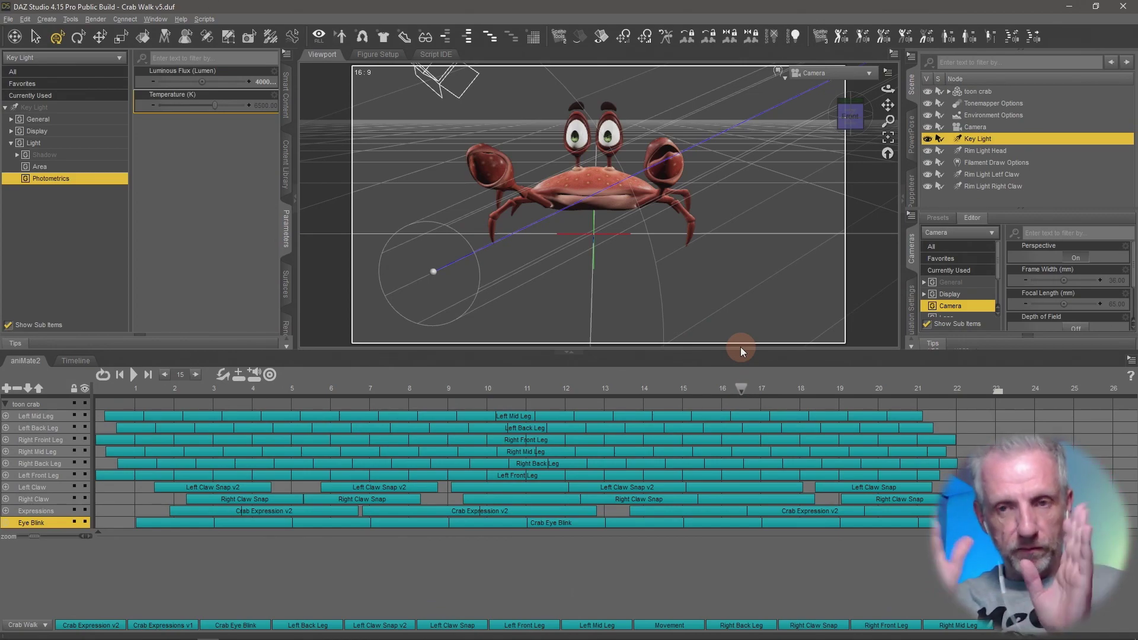
left_click_drag(741, 389, 436, 380)
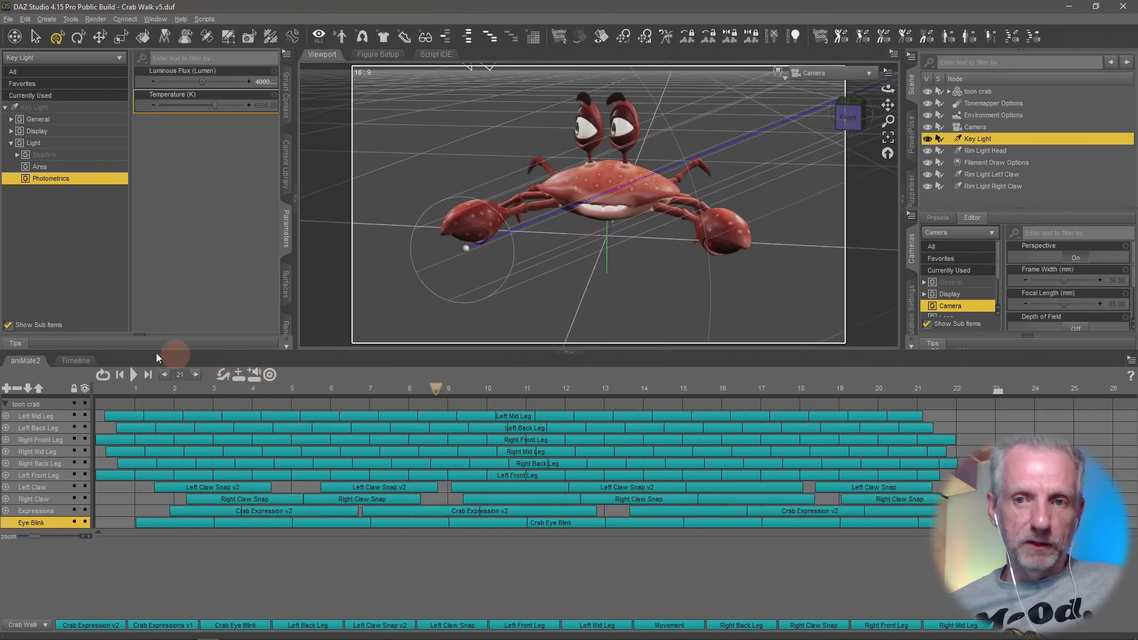
key("Home")
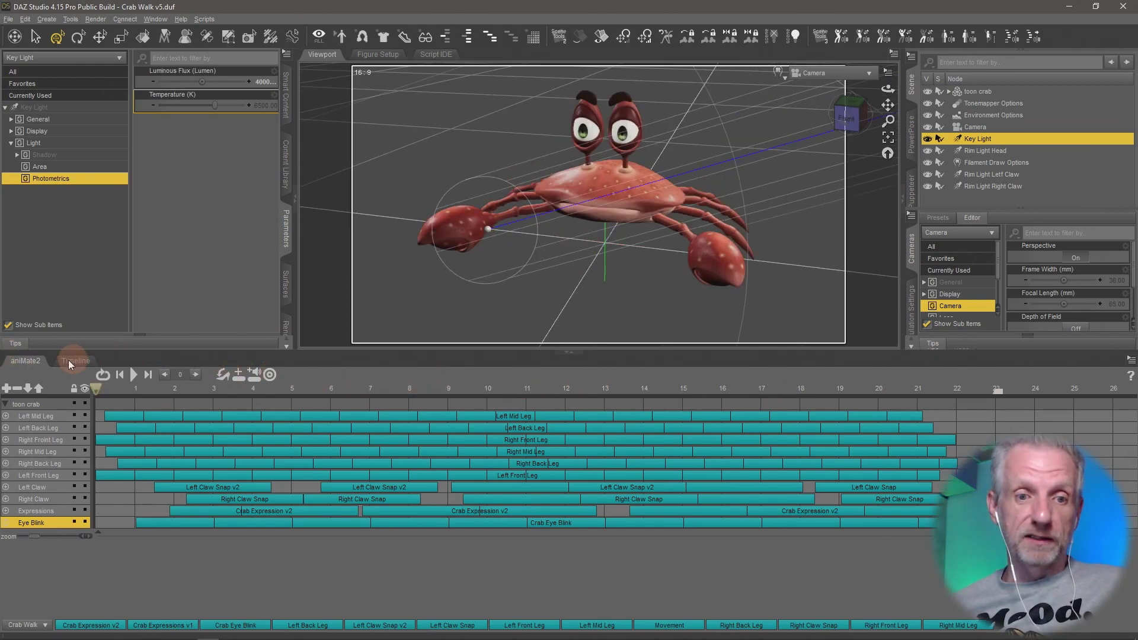
left_click_drag(96, 390, 3, 409)
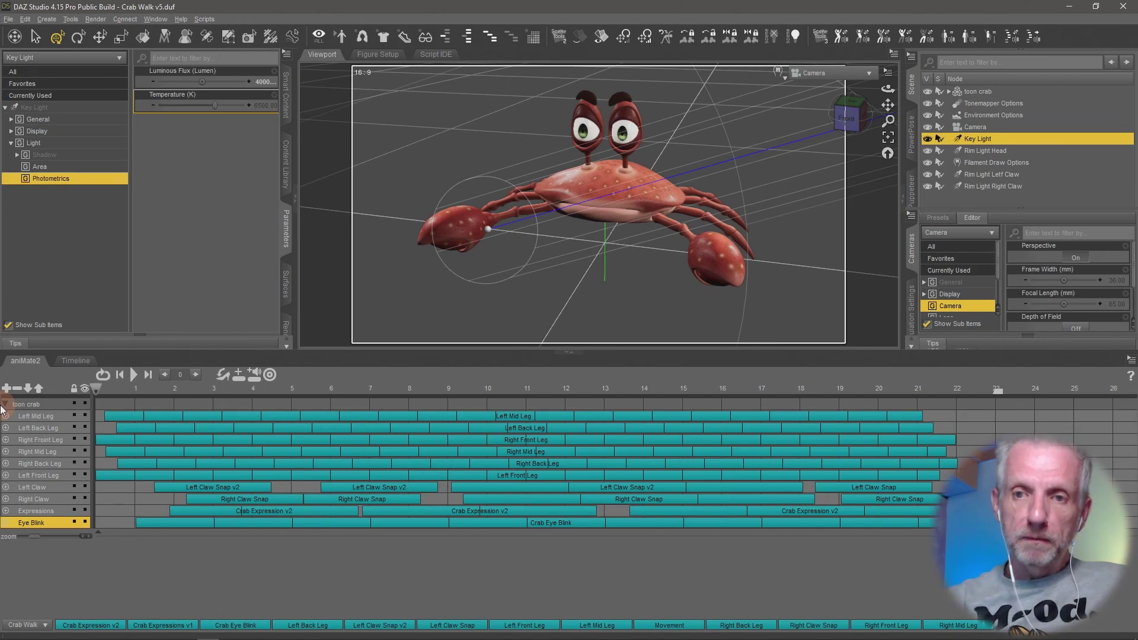
Step: In the Timeline, expand the Camera's general transforms down to its individual rotation channels
left_click(76, 361)
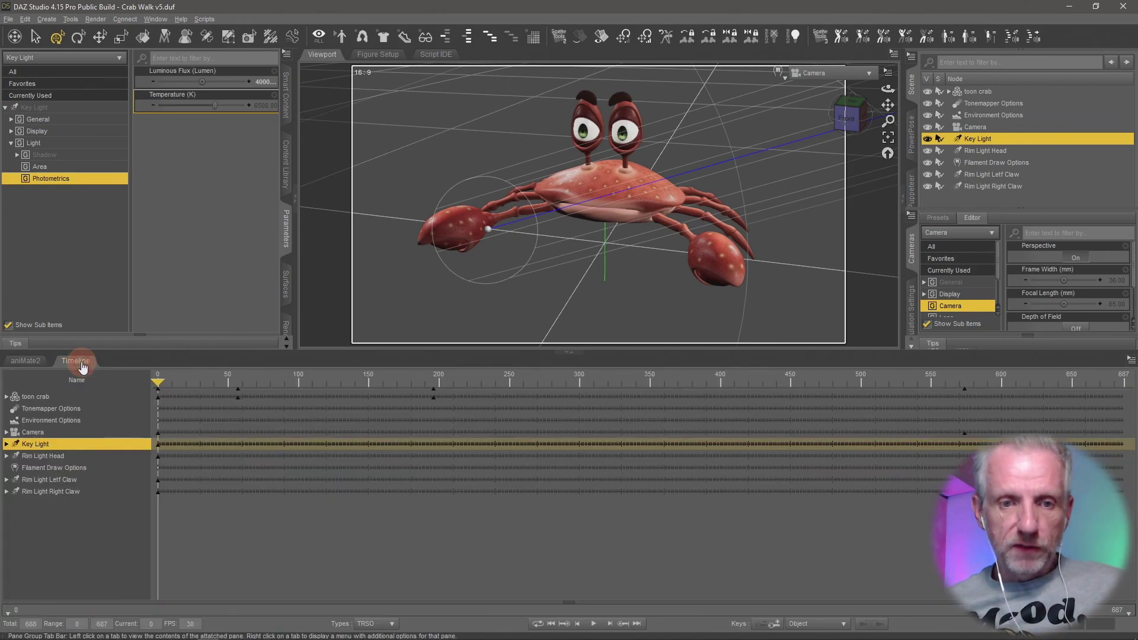
left_click(7, 433)
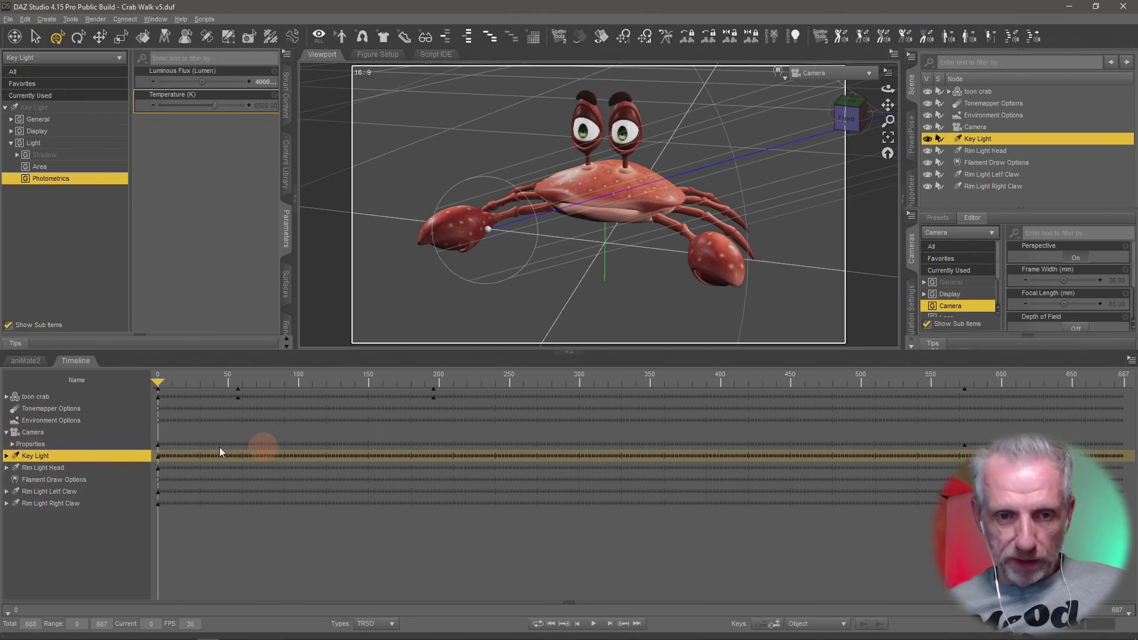
left_click(12, 445)
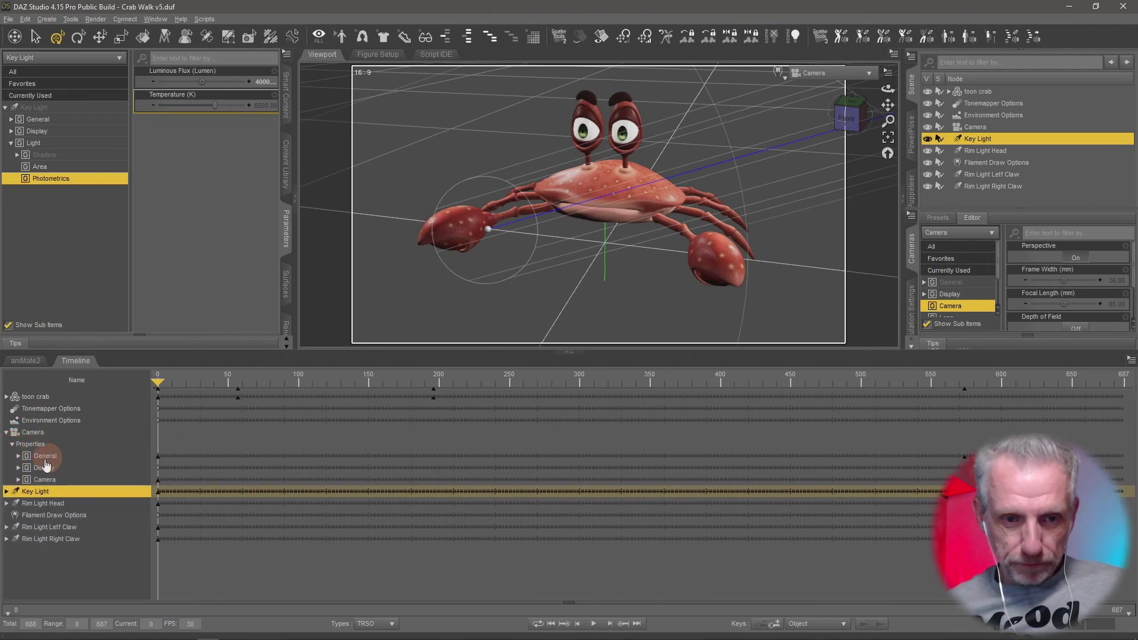
left_click(19, 462)
left_click(25, 467)
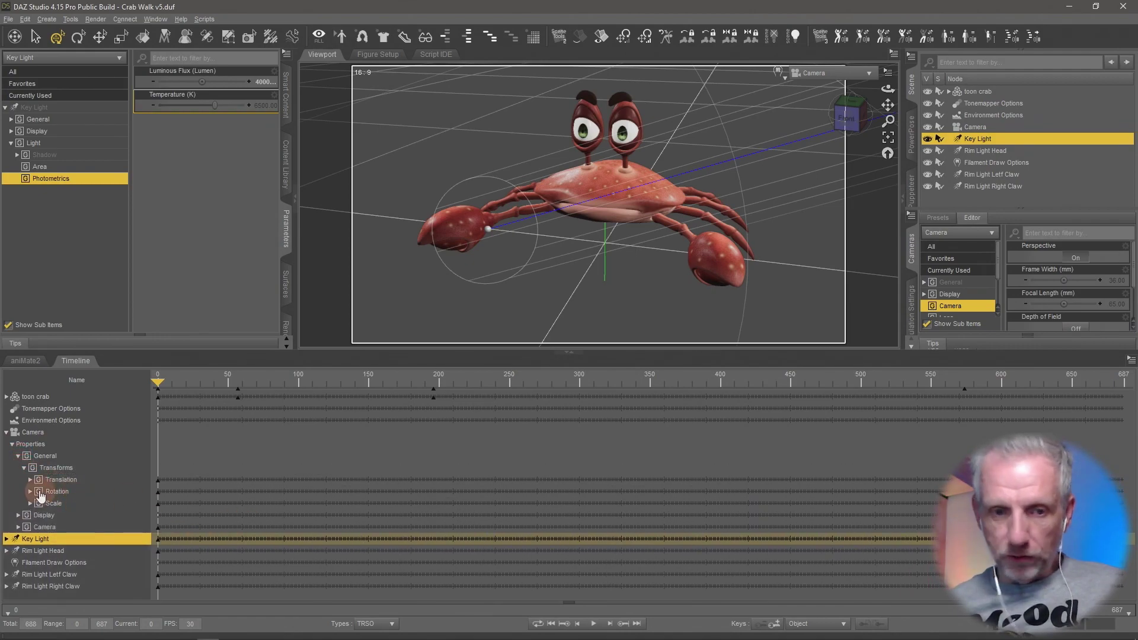
left_click(30, 492)
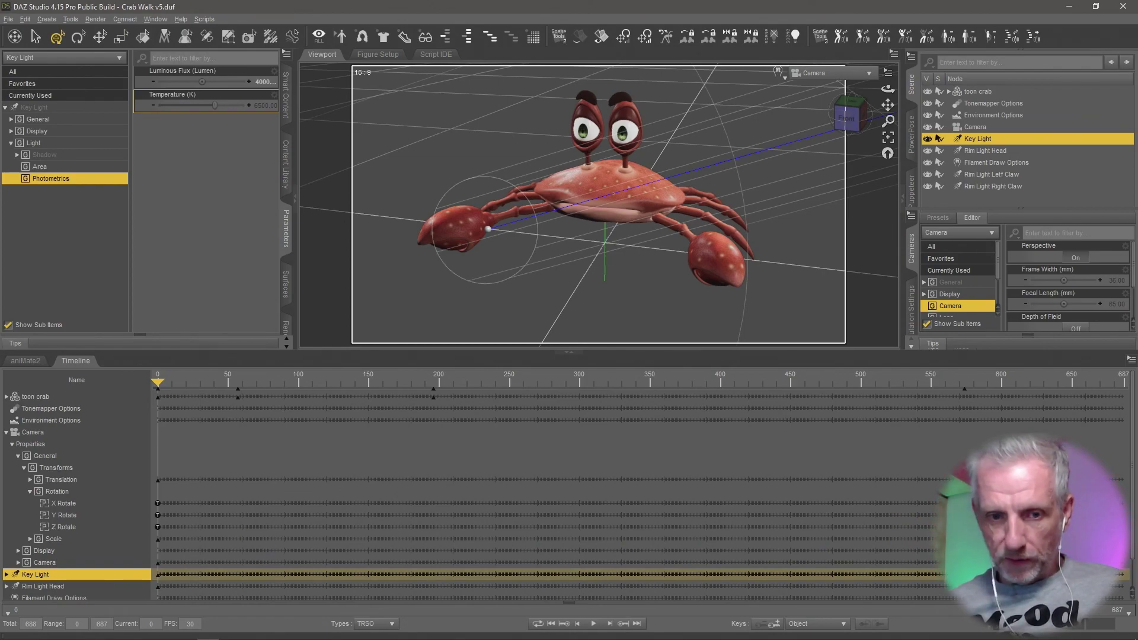
Step: Delete the Camera's X, Y and Z Rotate keys at frame 0 and move its remaining rotation keys to frame 0
left_click_drag(176, 498, 143, 536)
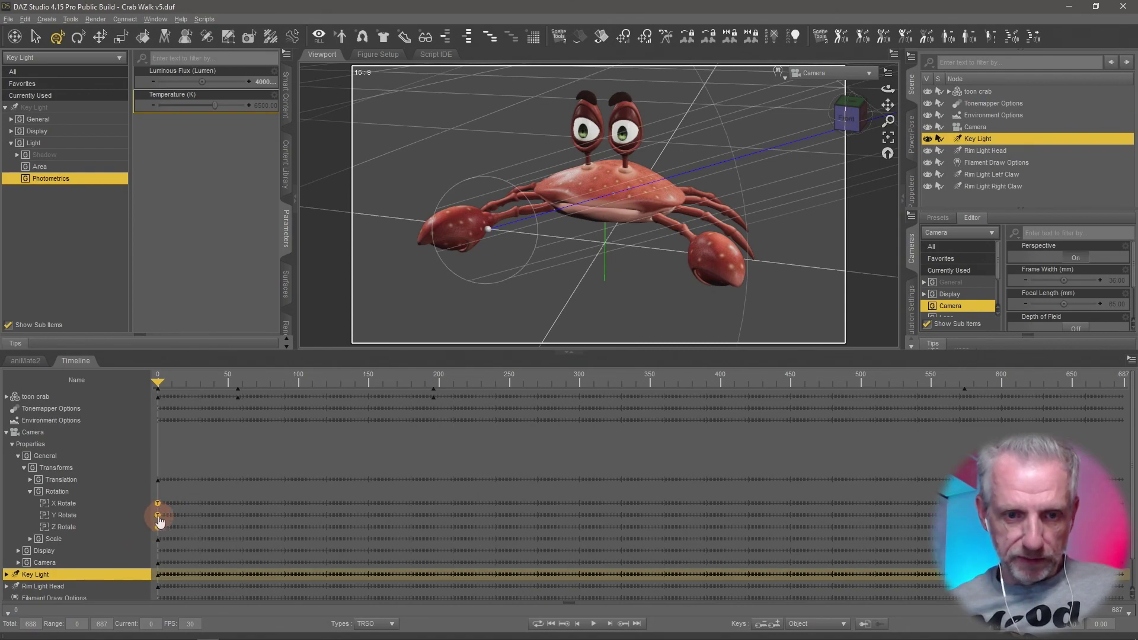
right_click(160, 521)
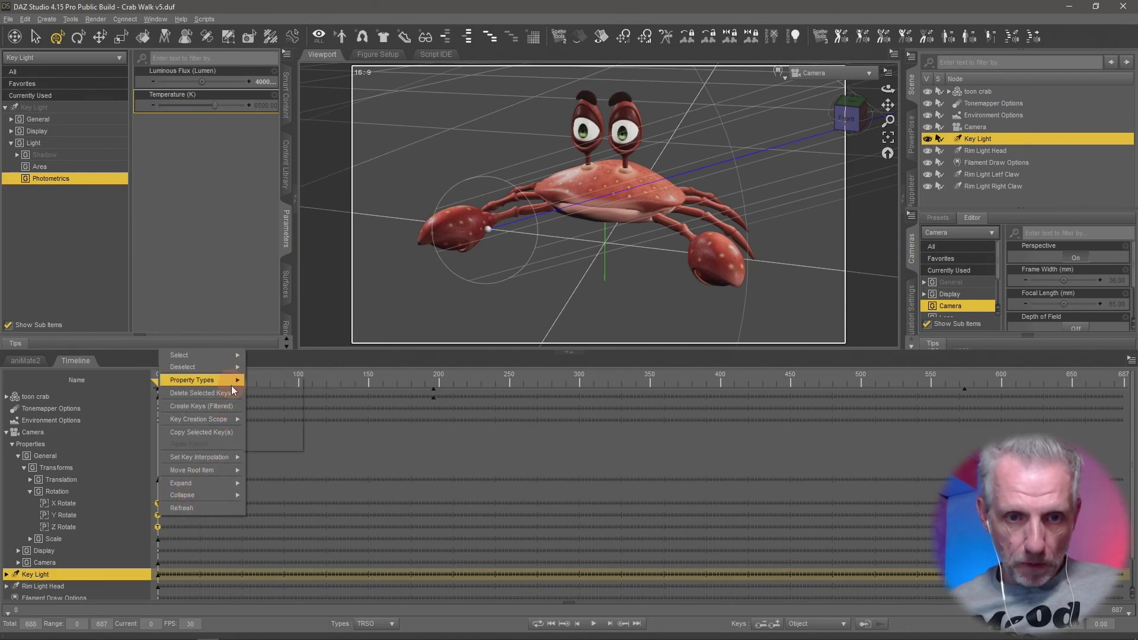
left_click(231, 393)
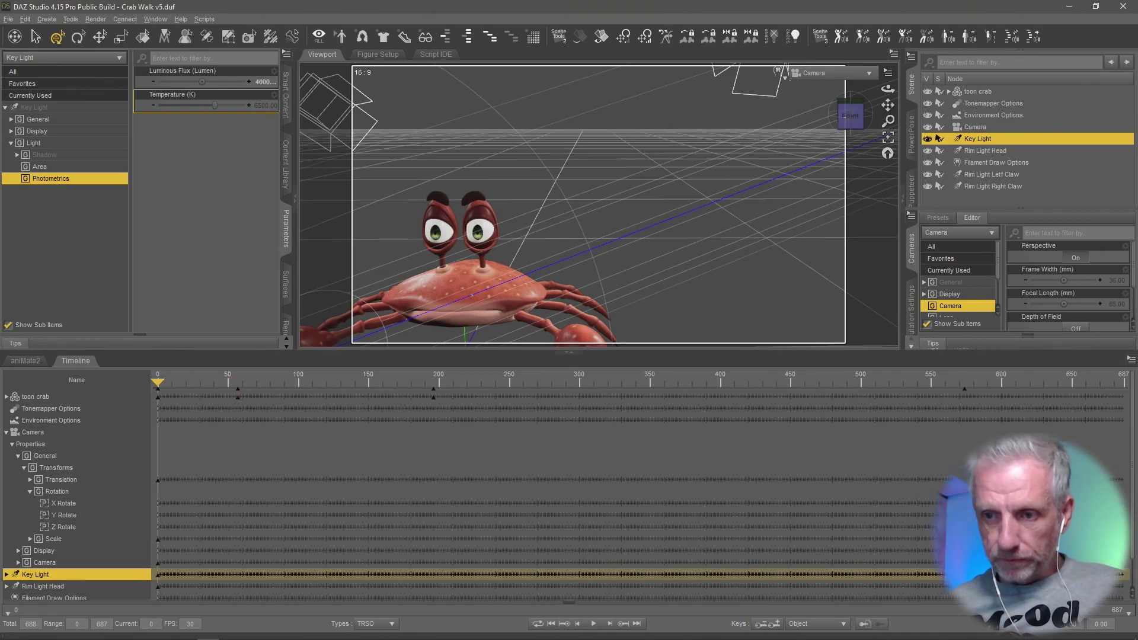
left_click_drag(853, 501, 107, 516)
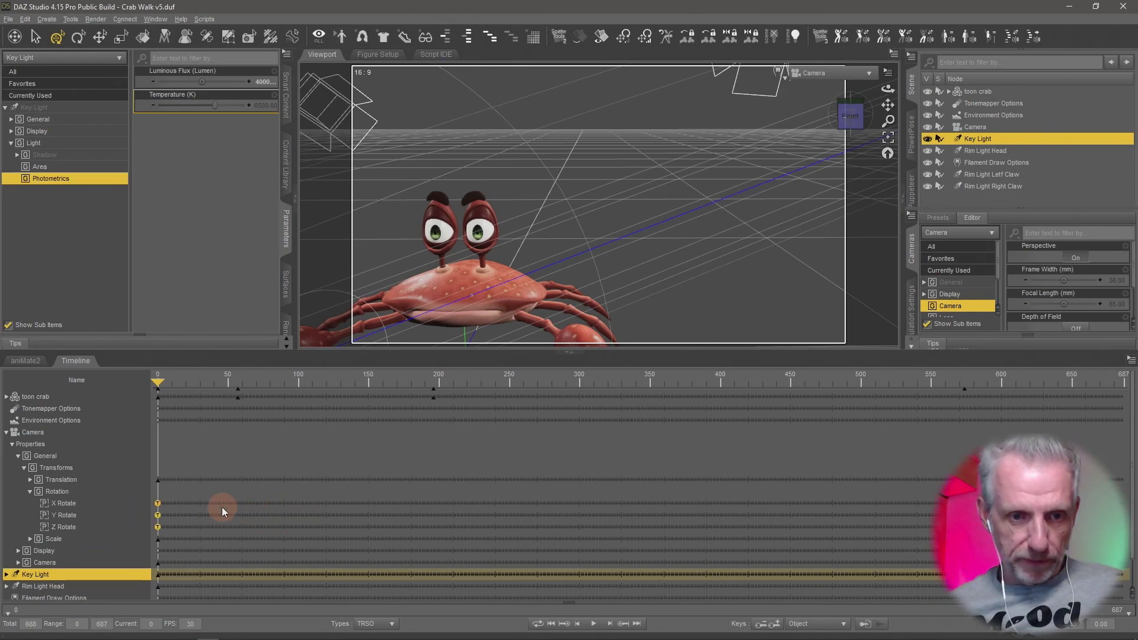
Step: Delete the Camera's X, Y and Z Translate keys at frame 0 and move its remaining translation keys to frame 0
left_click(31, 479)
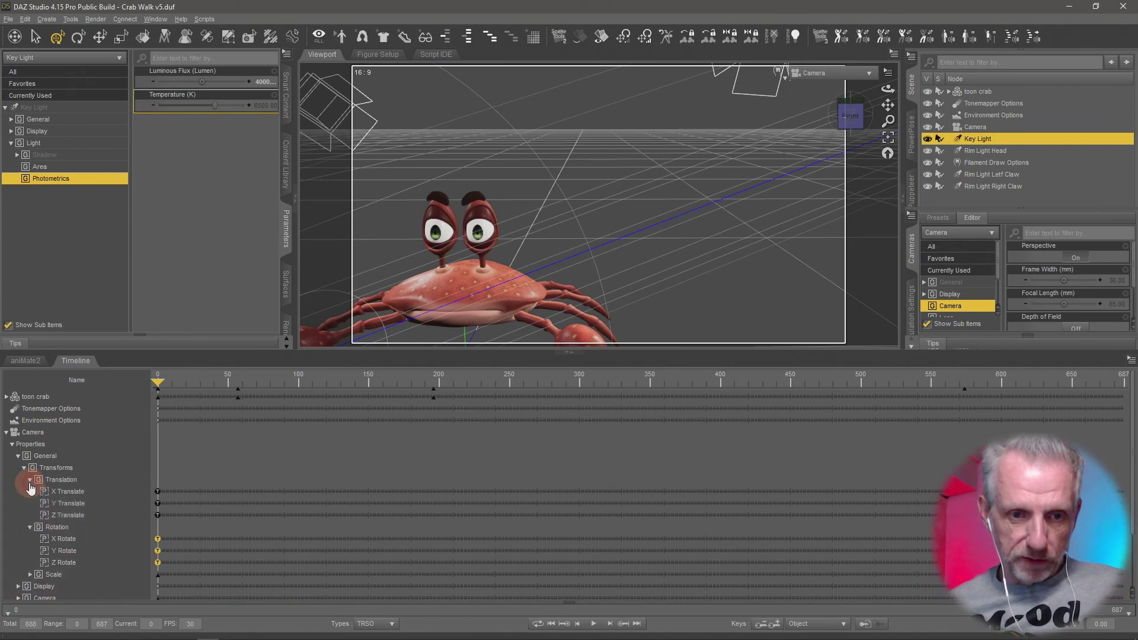
left_click_drag(166, 503, 158, 525)
right_click(159, 520)
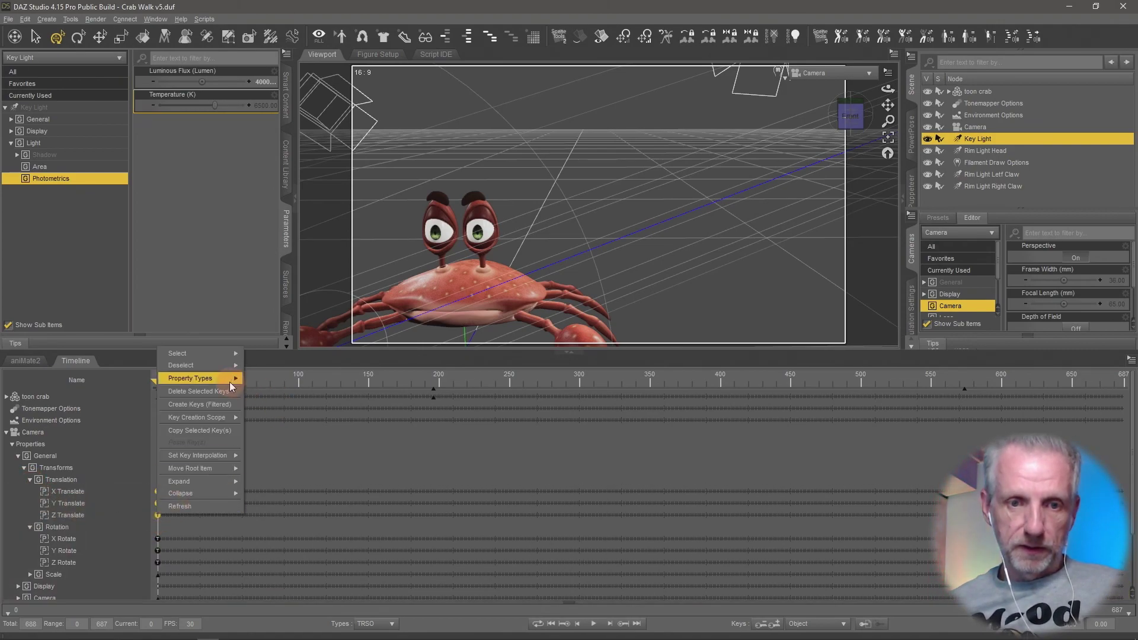
left_click(199, 392)
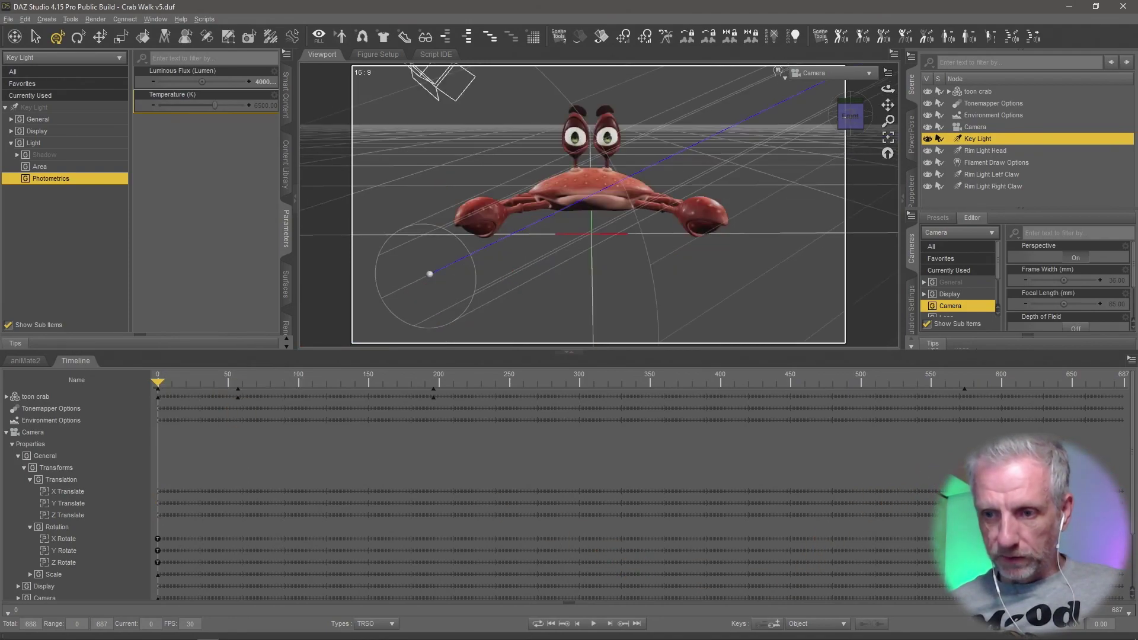
left_click_drag(949, 513, 94, 526)
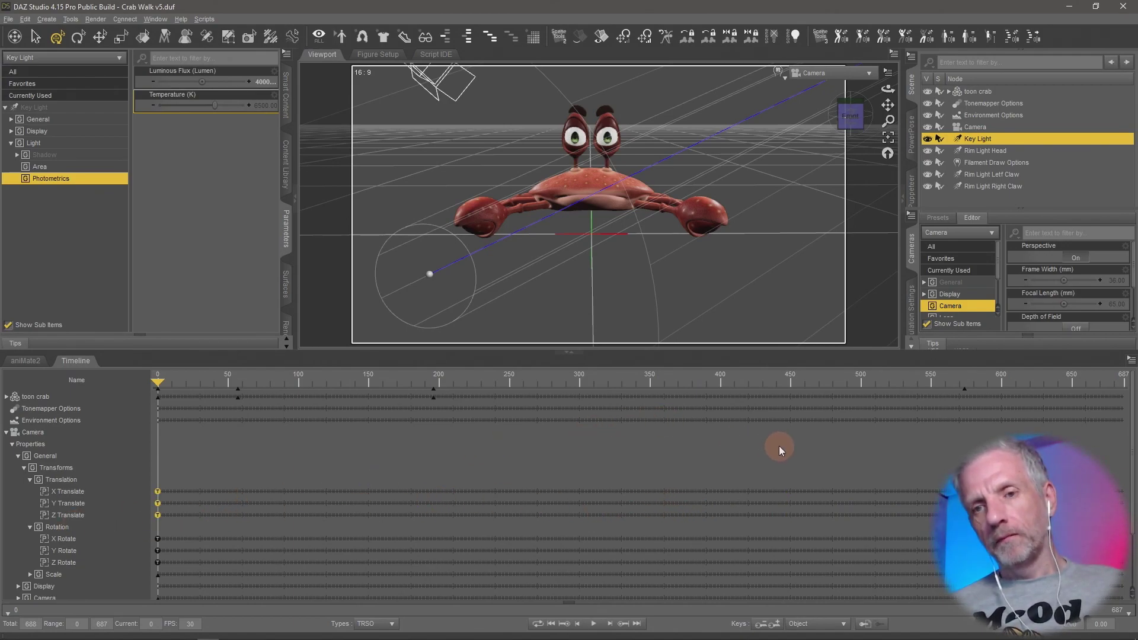
Step: Show the thirds guide in the viewport and switch the draw style to NVIDIA Iray
left_click(895, 77)
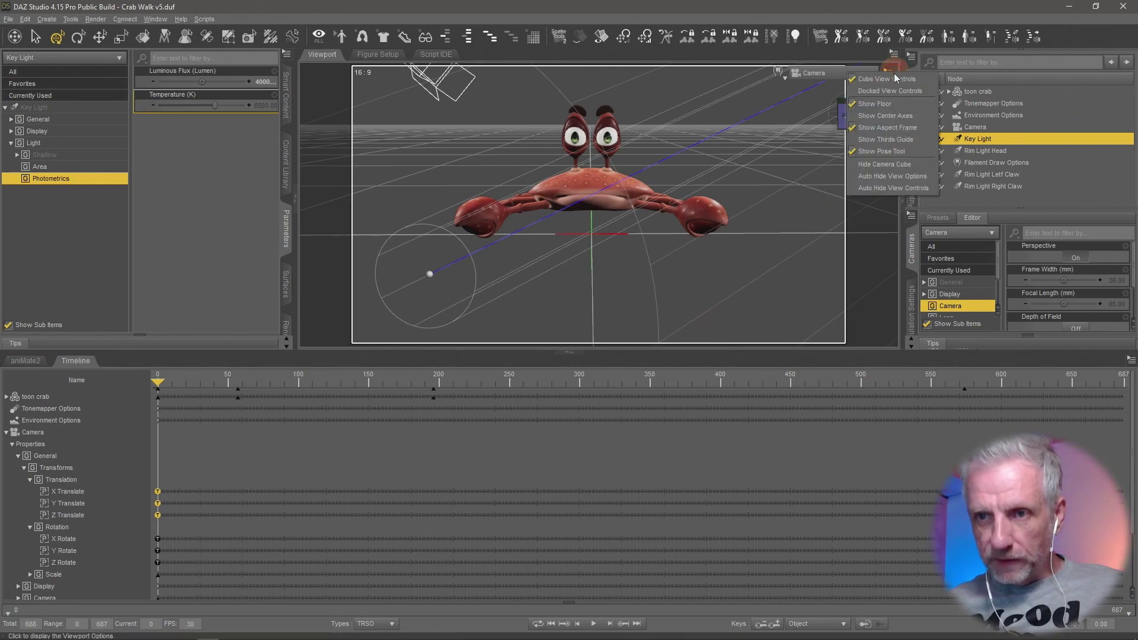
left_click(895, 141)
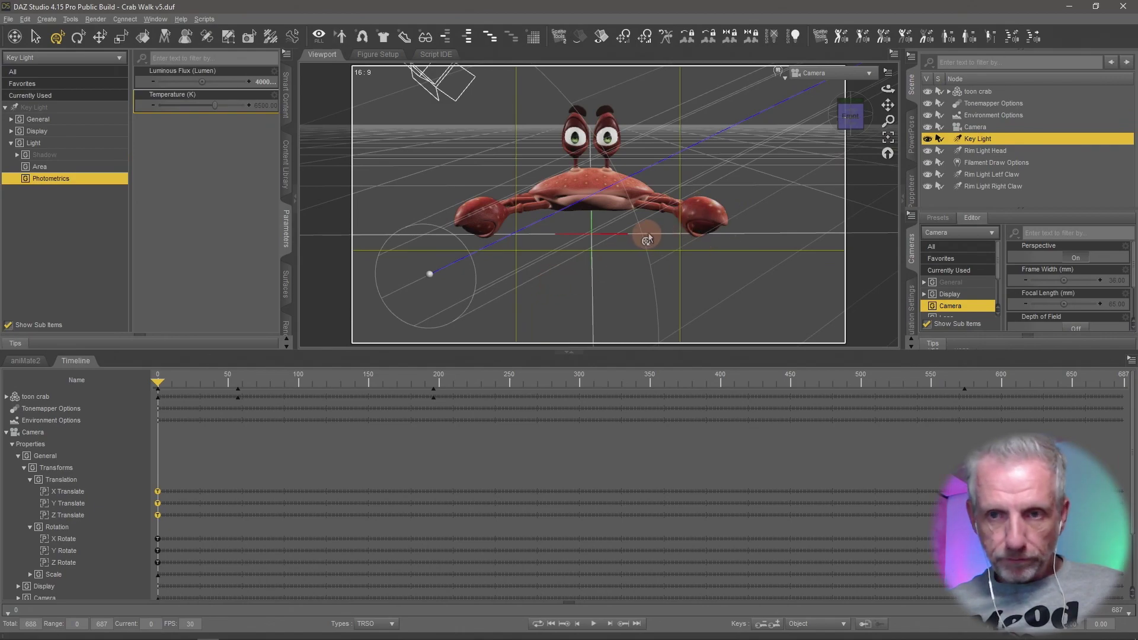
left_click_drag(652, 229, 648, 232, "alt")
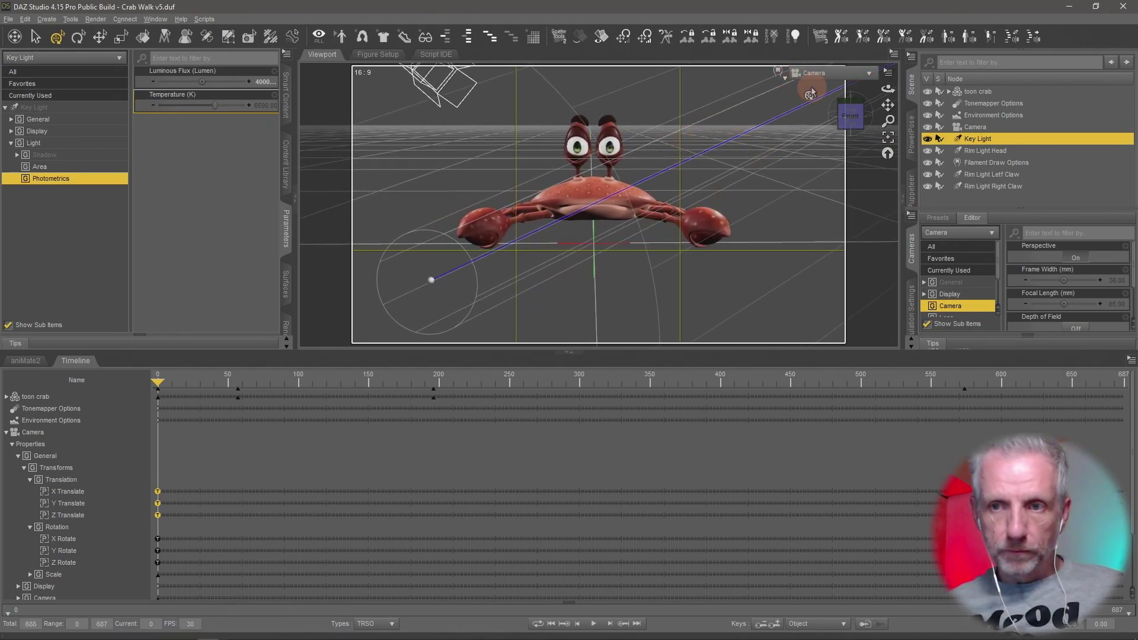
left_click(779, 72)
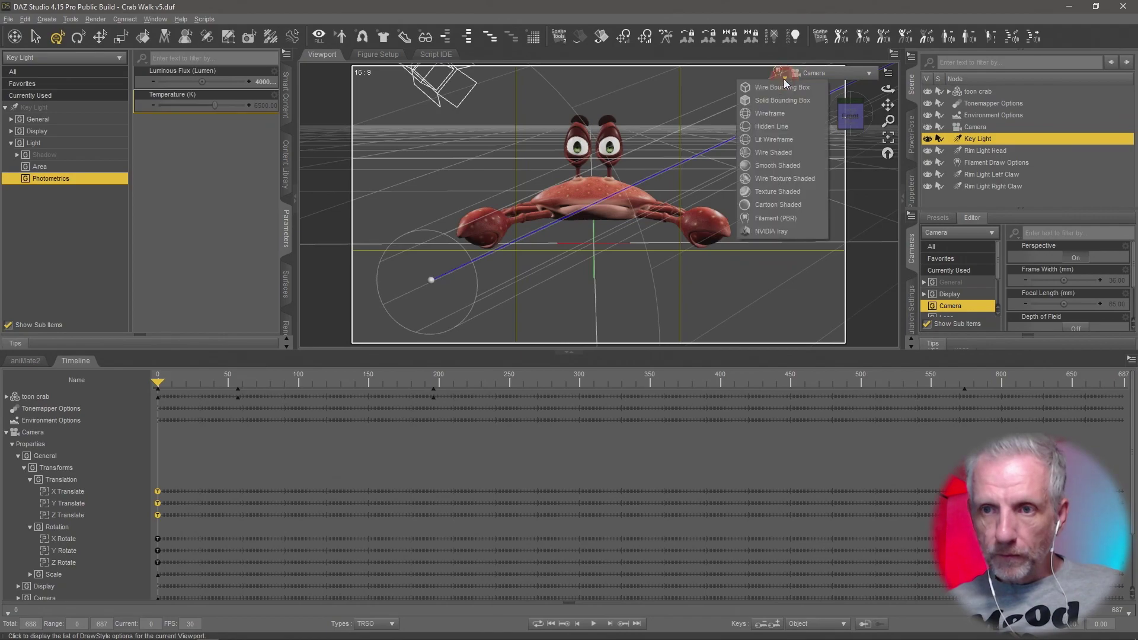
left_click(781, 232)
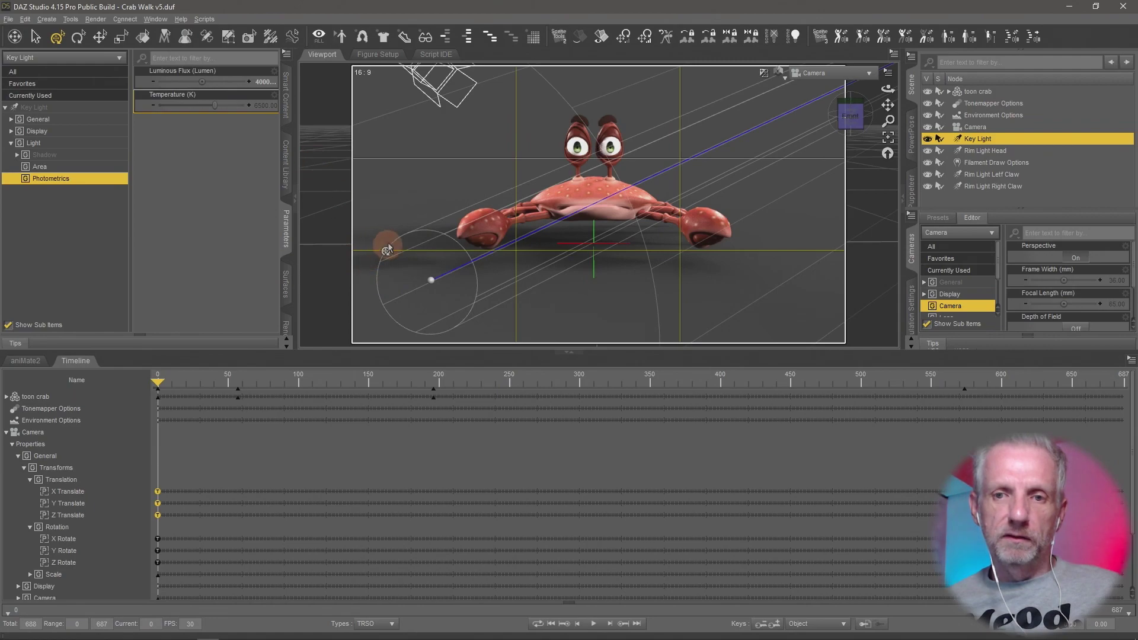
Step: Reframe the camera so the crab sits on the lower right thirds intersection, with camera translation about -27, 42, 144 and X rotation about -10
left_click_drag(558, 219, 616, 223)
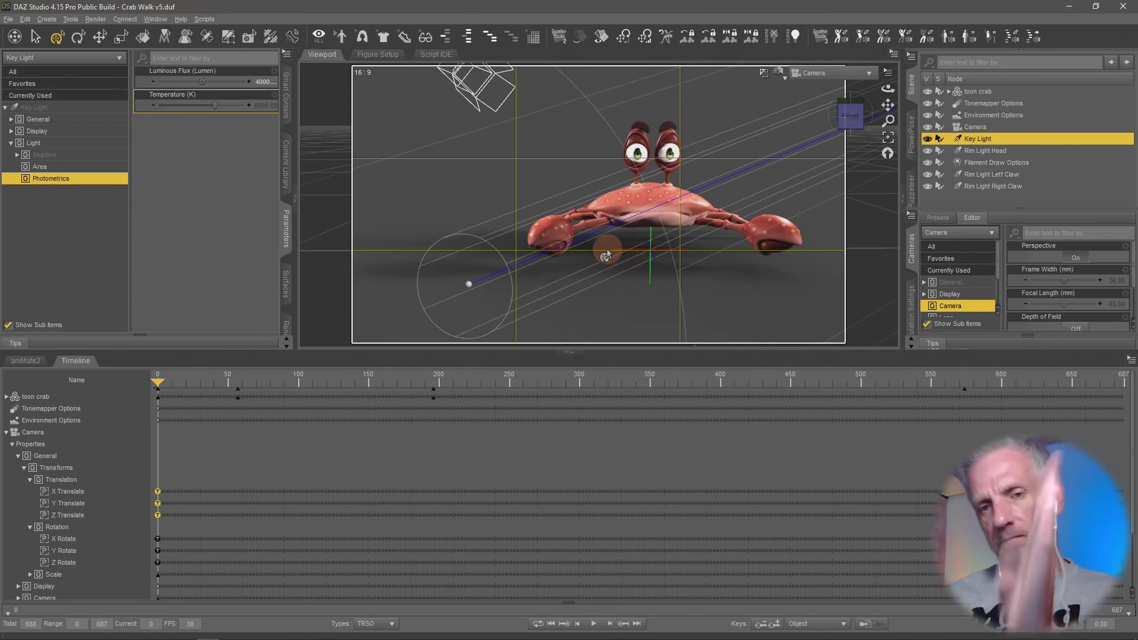
left_click_drag(597, 249, 599, 252, "alt")
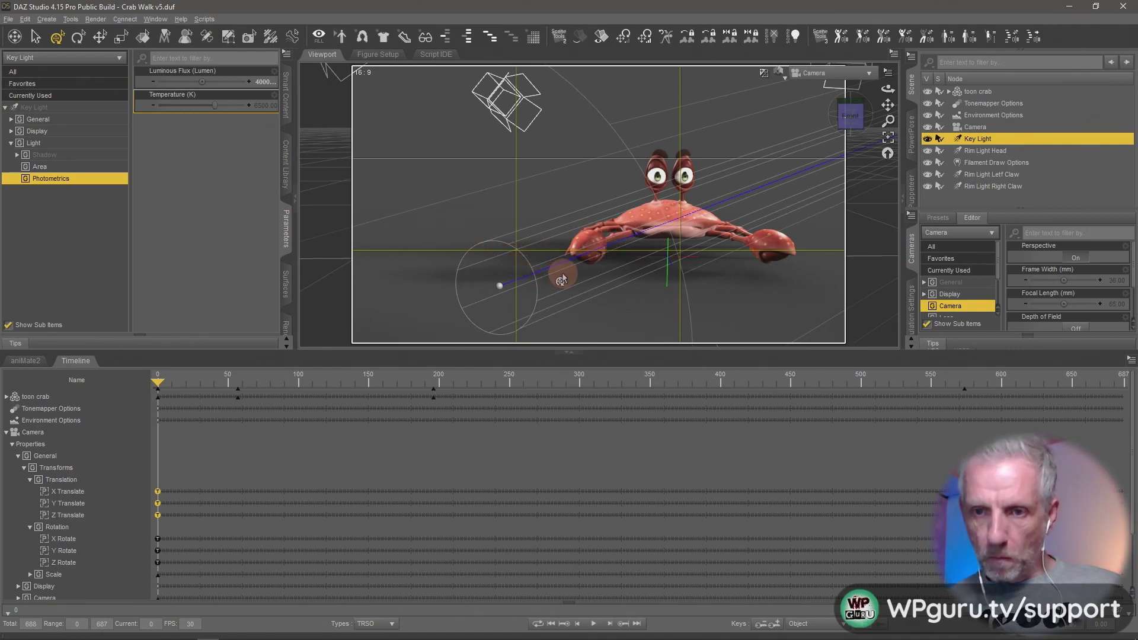
scroll(562, 280, "up", 2)
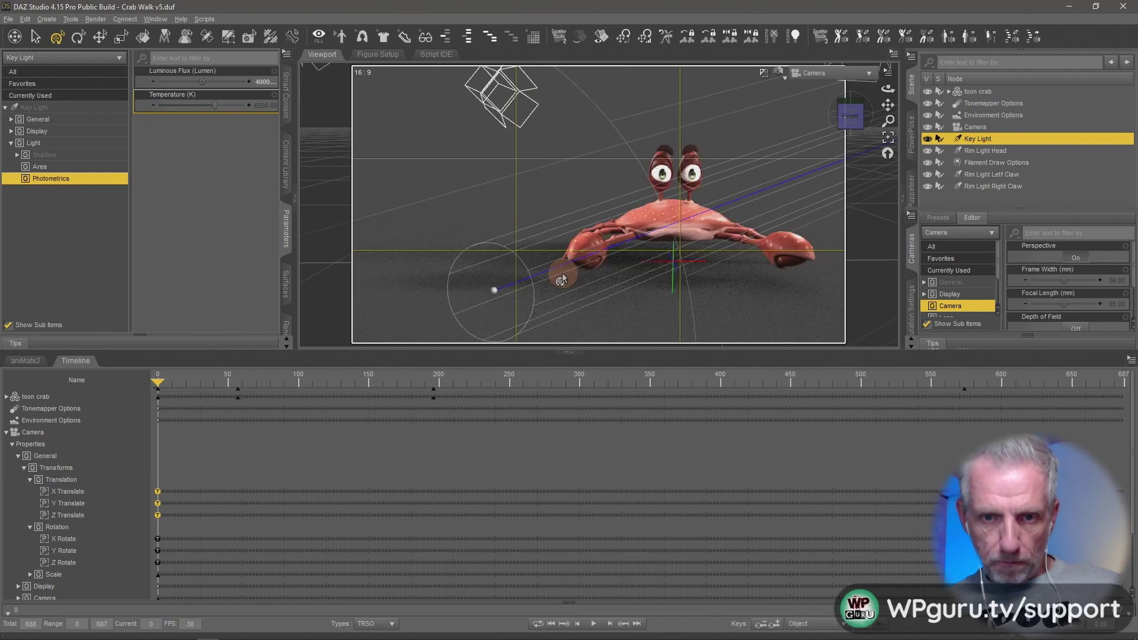
mouse_move(561, 280)
left_mouse_down()
mouse_move(471, 280)
mouse_move(355, 254)
mouse_move(402, 266)
mouse_move(560, 260)
left_mouse_up()
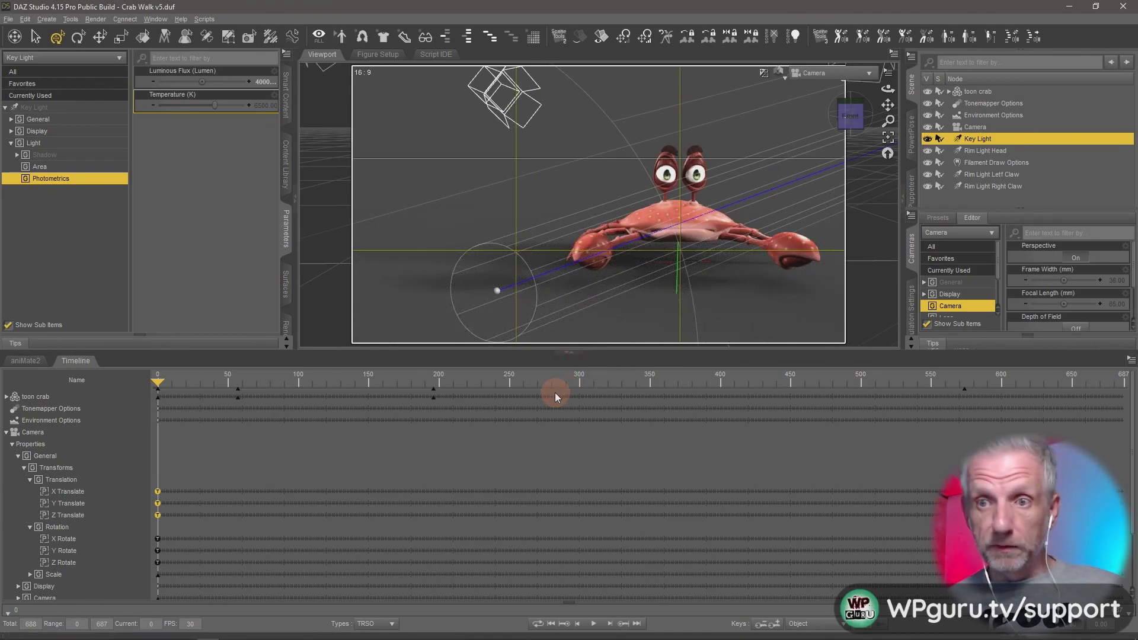
Step: Rename the existing camera as Camera Frontal
left_click(975, 127)
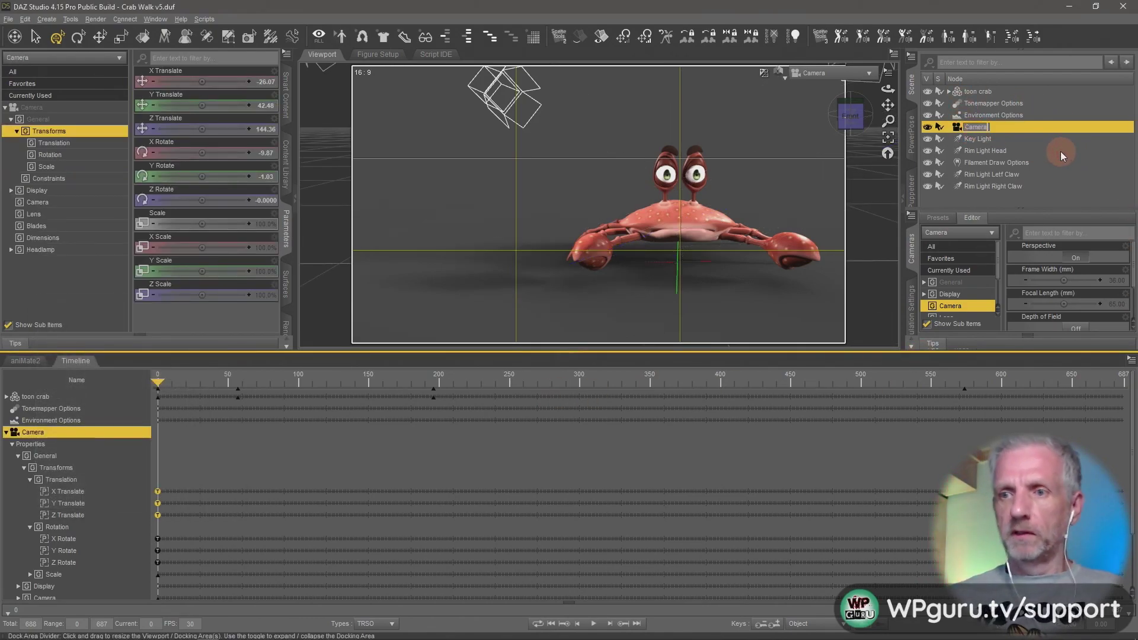
type("Frontal")
key("Return")
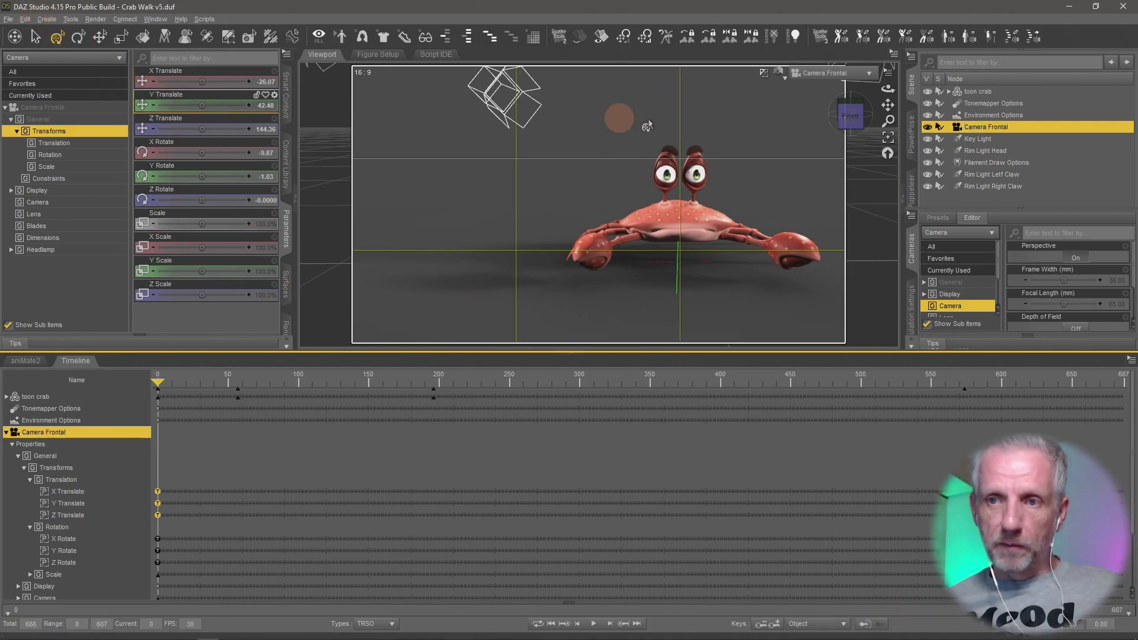
Step: Create a new camera labelled Camera that copies the active view
left_click(46, 19)
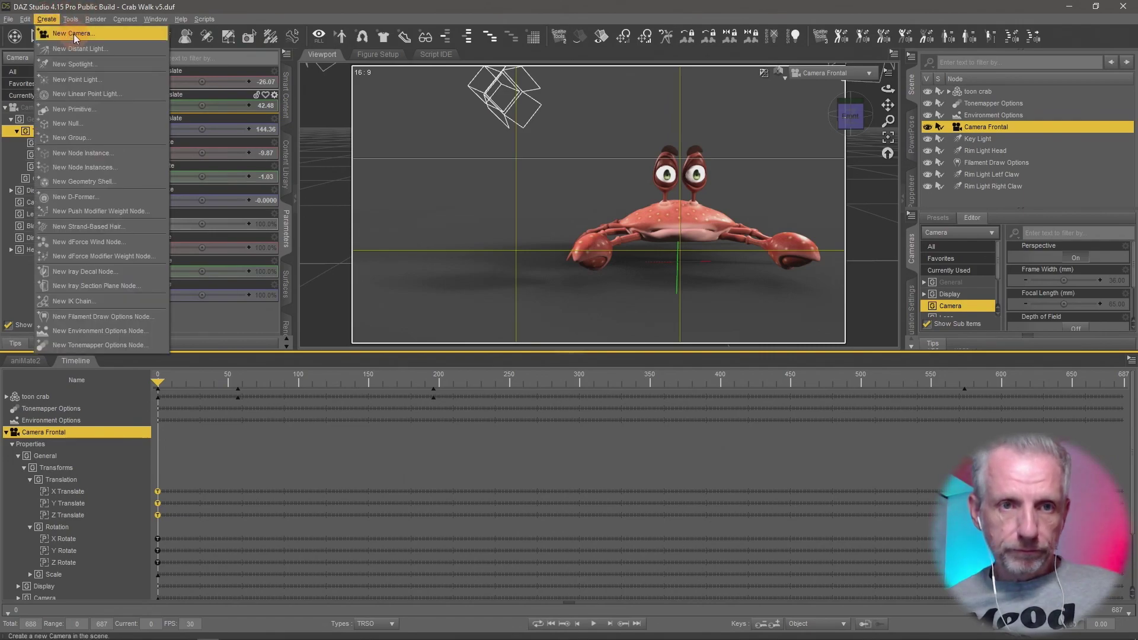
left_click(65, 39)
left_click(464, 380)
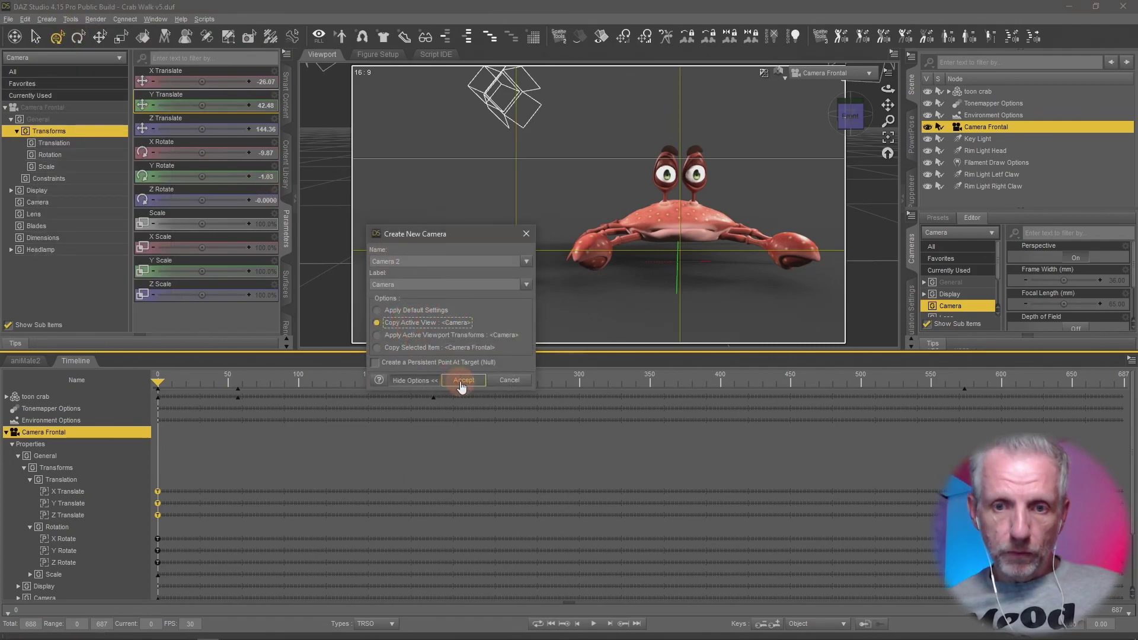
Step: Look through the new camera and orbit it to a raised three-quarter view of the crab, rotated about -26 in X and 16 in Y
left_click(847, 81)
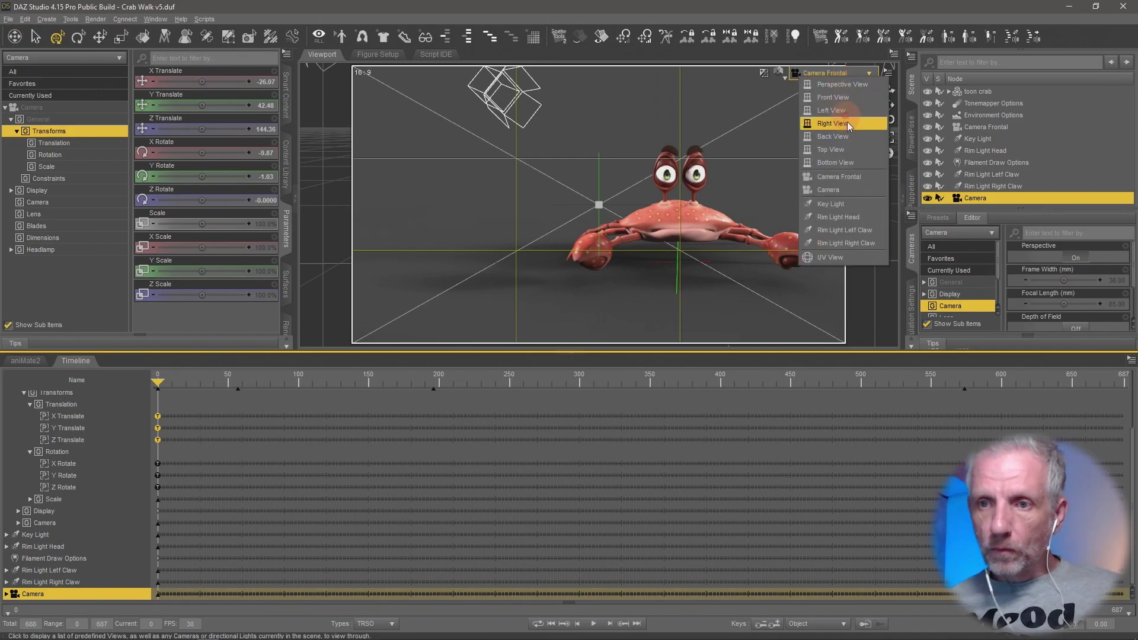
left_click(852, 191)
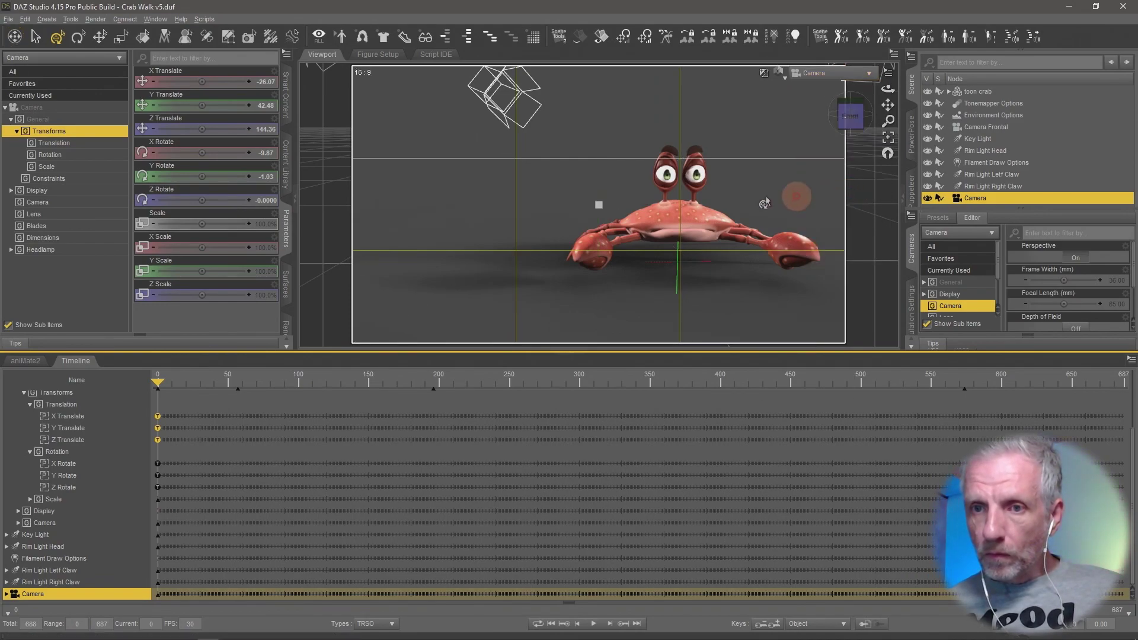
mouse_move(710, 181)
left_mouse_down("alt")
mouse_move(729, 193)
mouse_move(707, 187)
left_mouse_up("alt")
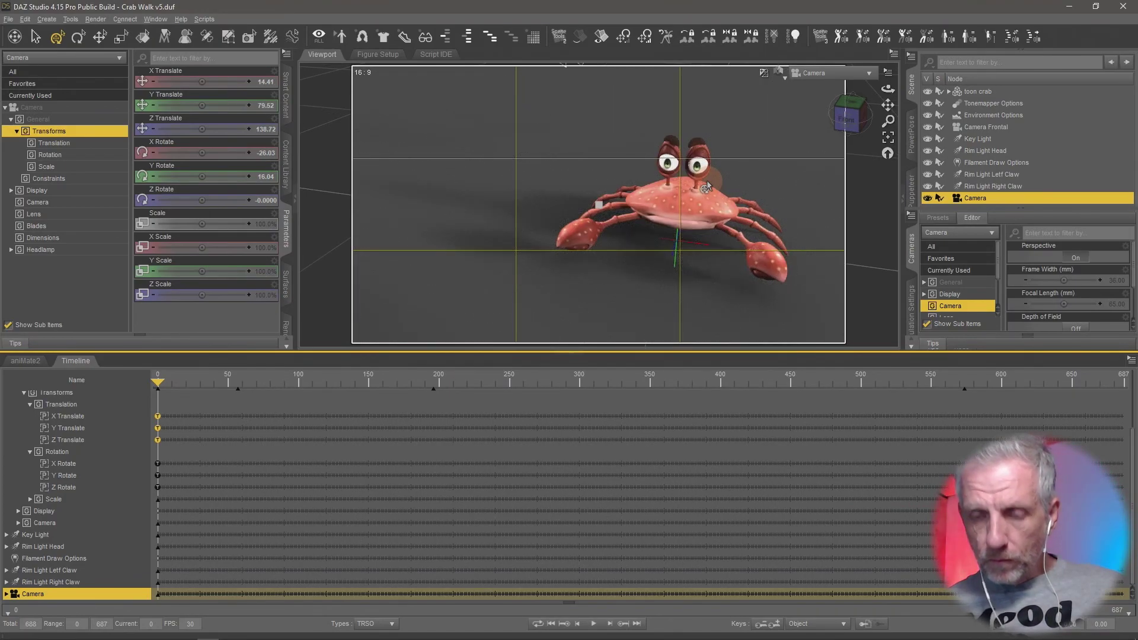
middle_click_drag(707, 188, 707, 187, "alt")
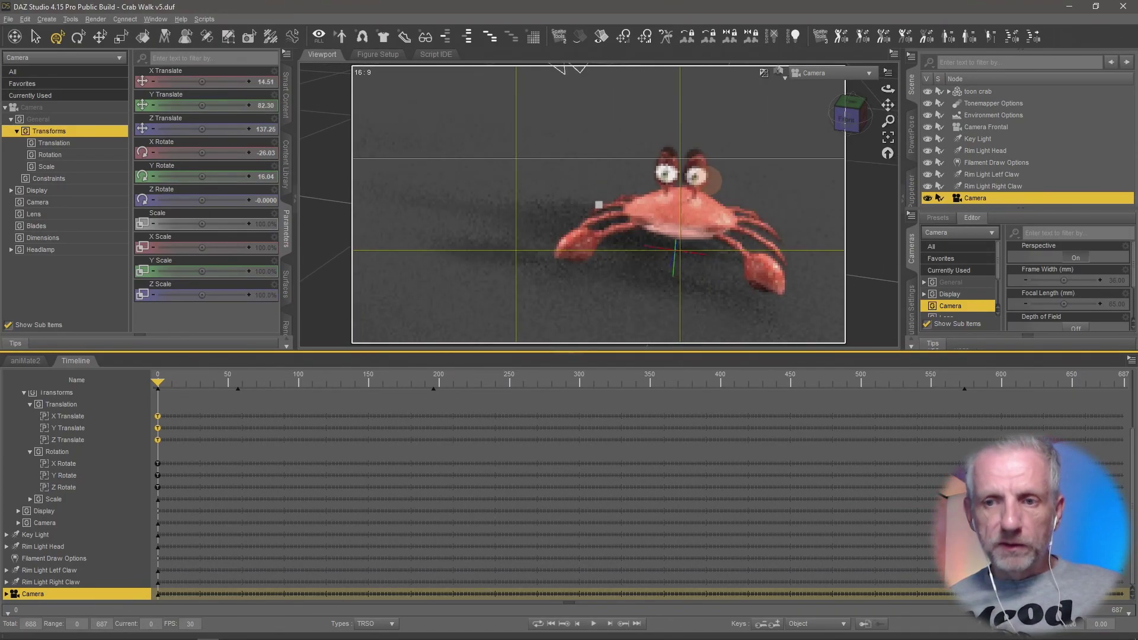
Step: Rename the new camera as Camera 34 Shot
double_click(976, 198)
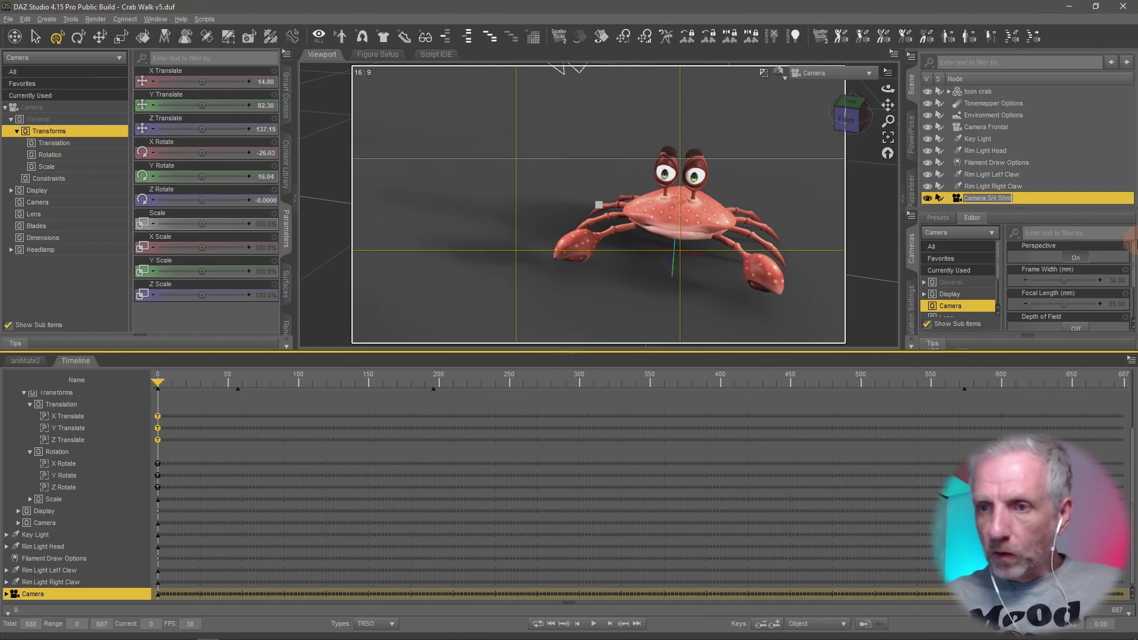
key("Return")
key("Return")
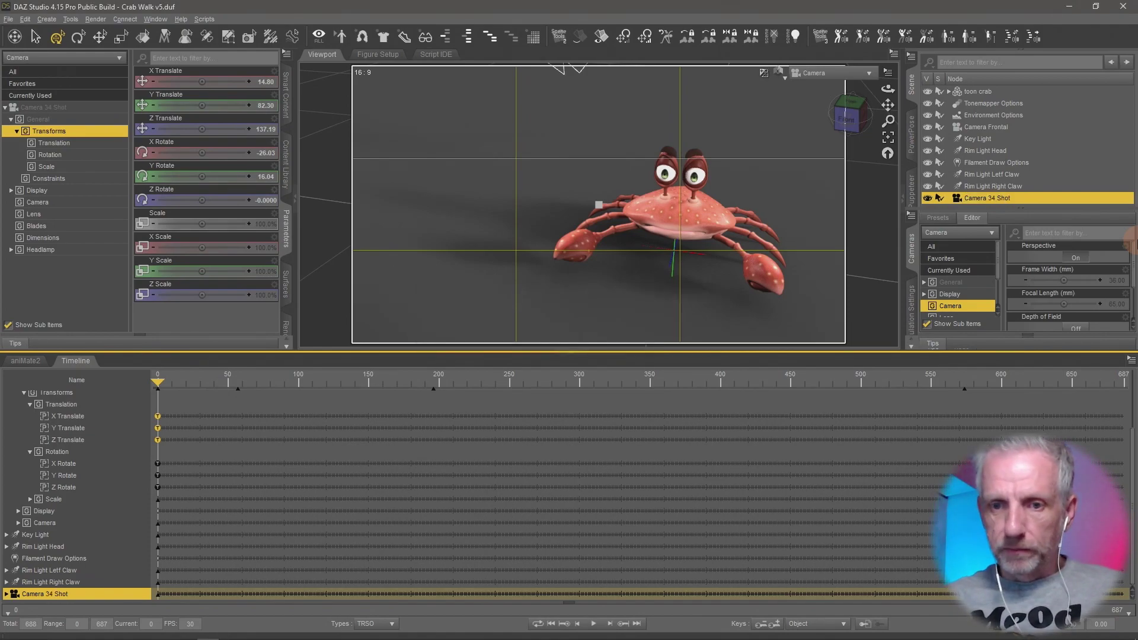
Step: Rename the new three-quarter camera as Camera Three Quarter
left_click(1004, 200)
key("BackSpace")
key("BackSpace")
key("BackSpace")
key("BackSpace")
key("BackSpace")
key("BackSpace")
key("BackSpace")
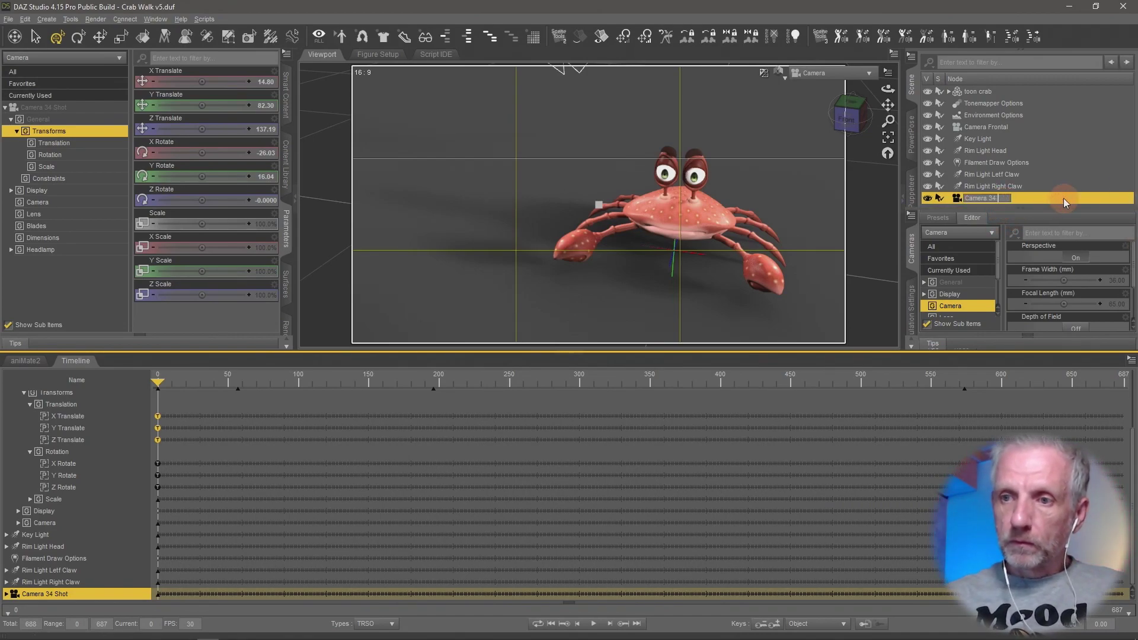
type("Three Quarter")
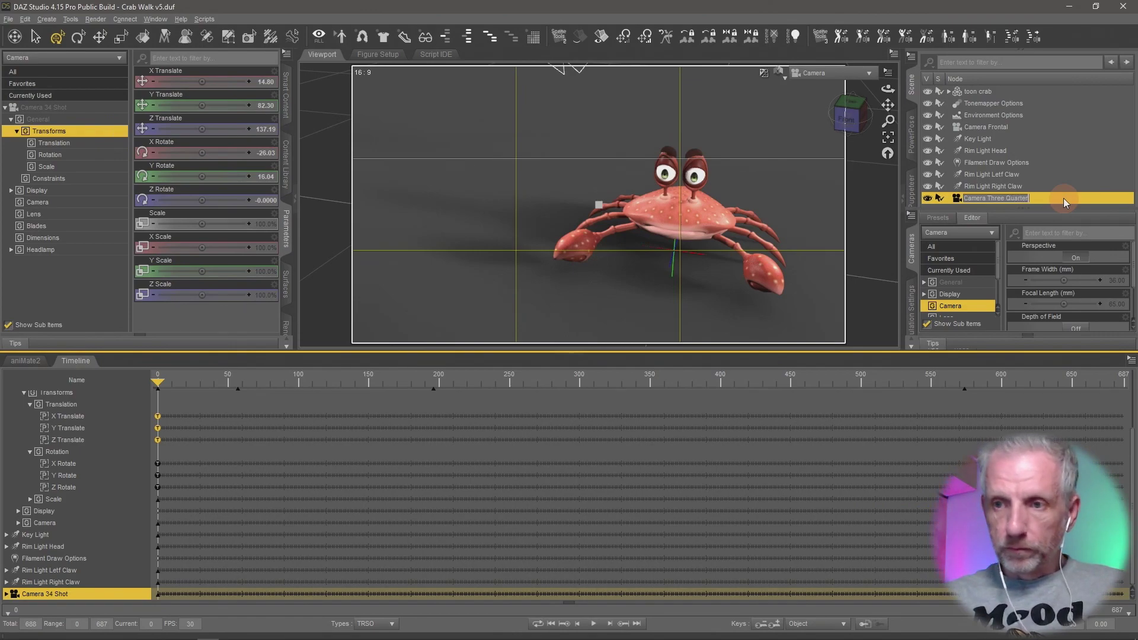
key("Return")
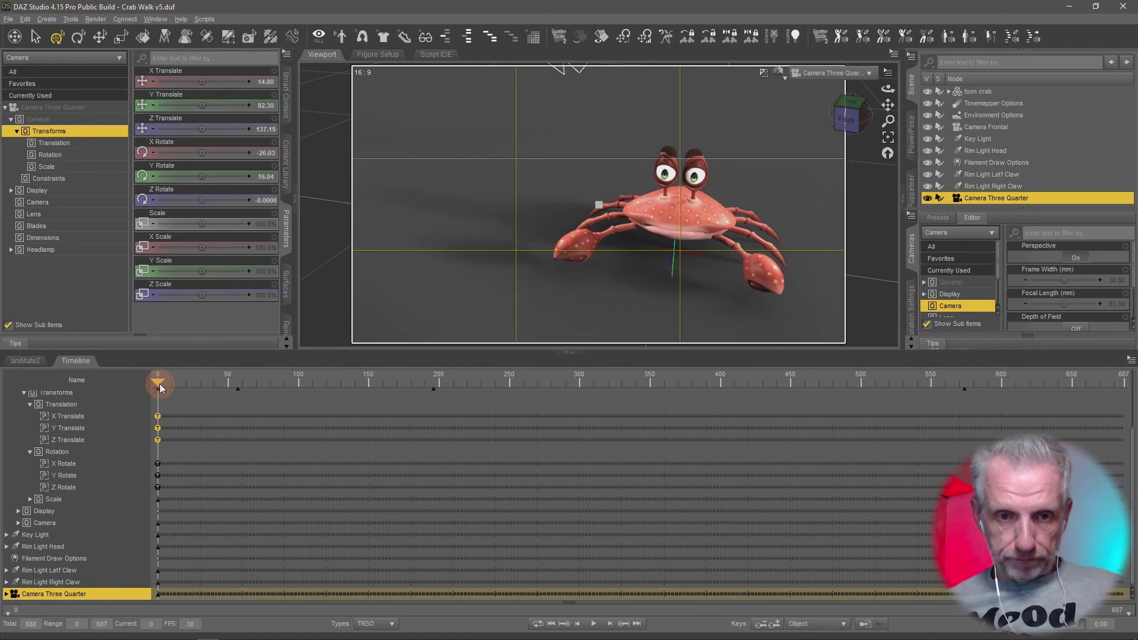
Step: Switch the viewport's draw style from Filament to Texture Shaded while showing the aniMate2 tracks
left_click(26, 360)
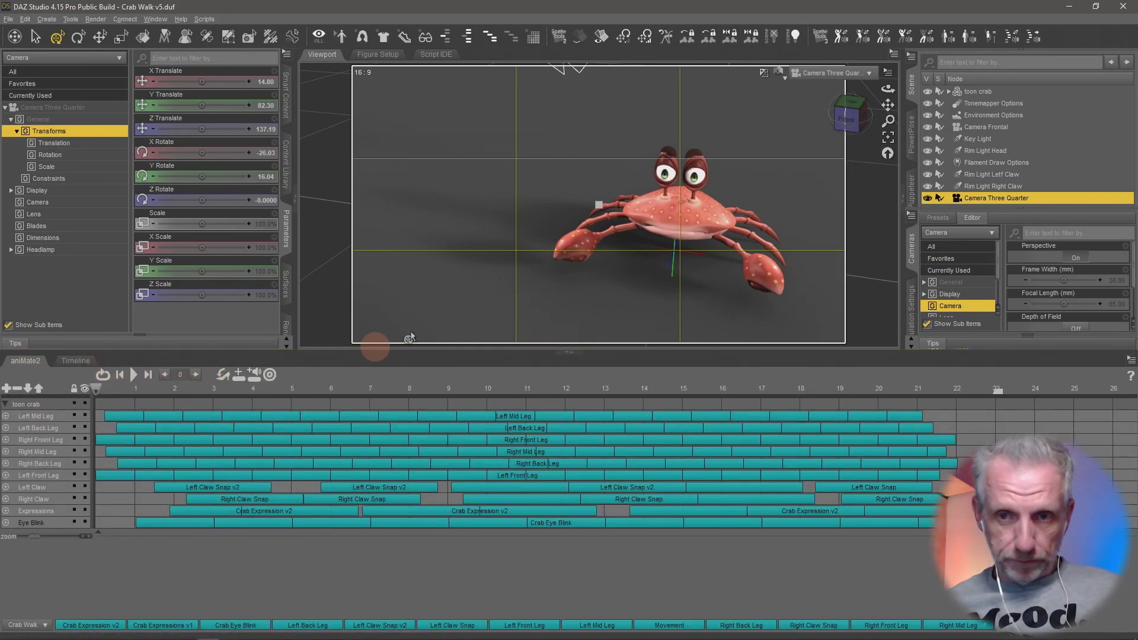
left_click(779, 72)
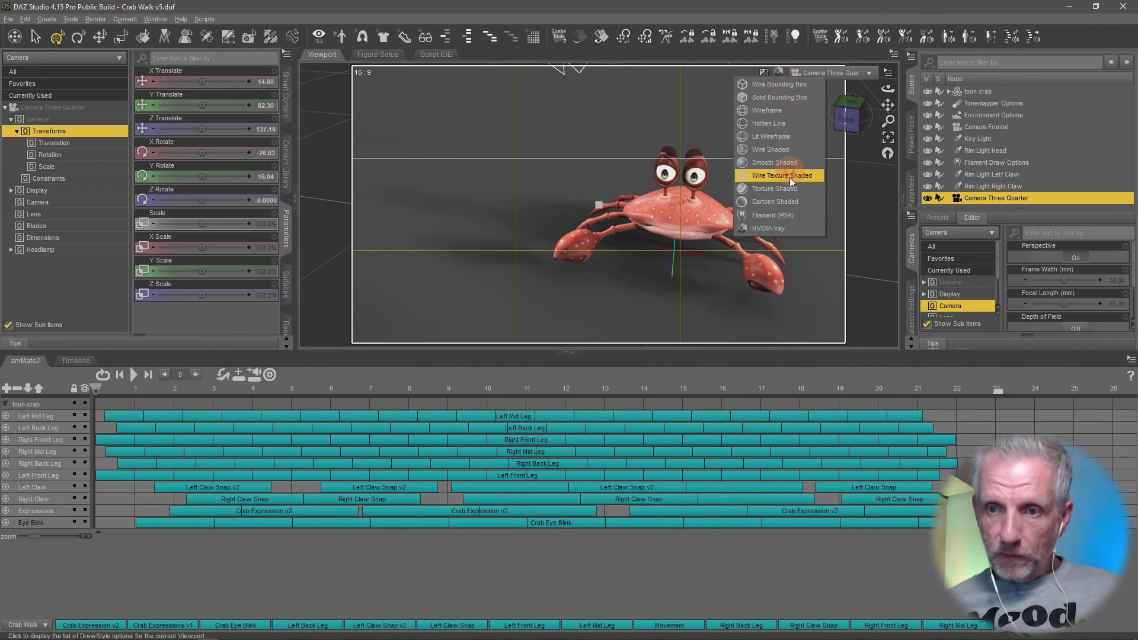
left_click(785, 215)
Step: Scrub the aniMate2 animation near its start and end, checking the corresponding frame numbers in the Timeline
left_click_drag(97, 389, 191, 393)
left_click(83, 362)
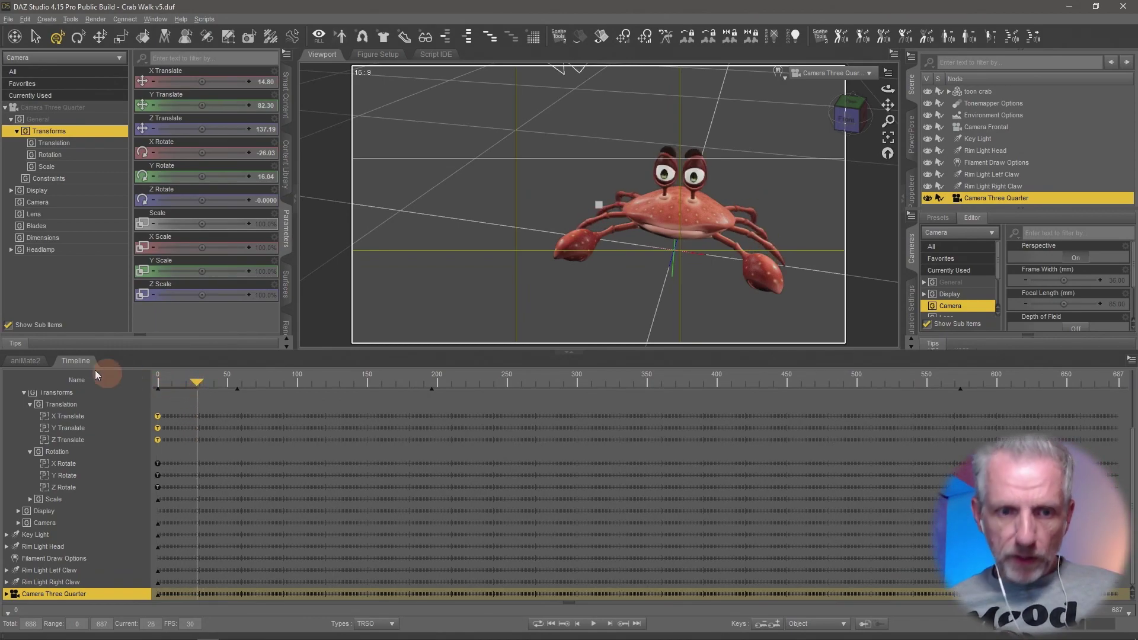
left_click(25, 361)
left_click_drag(154, 386, 860, 393)
left_click(753, 415)
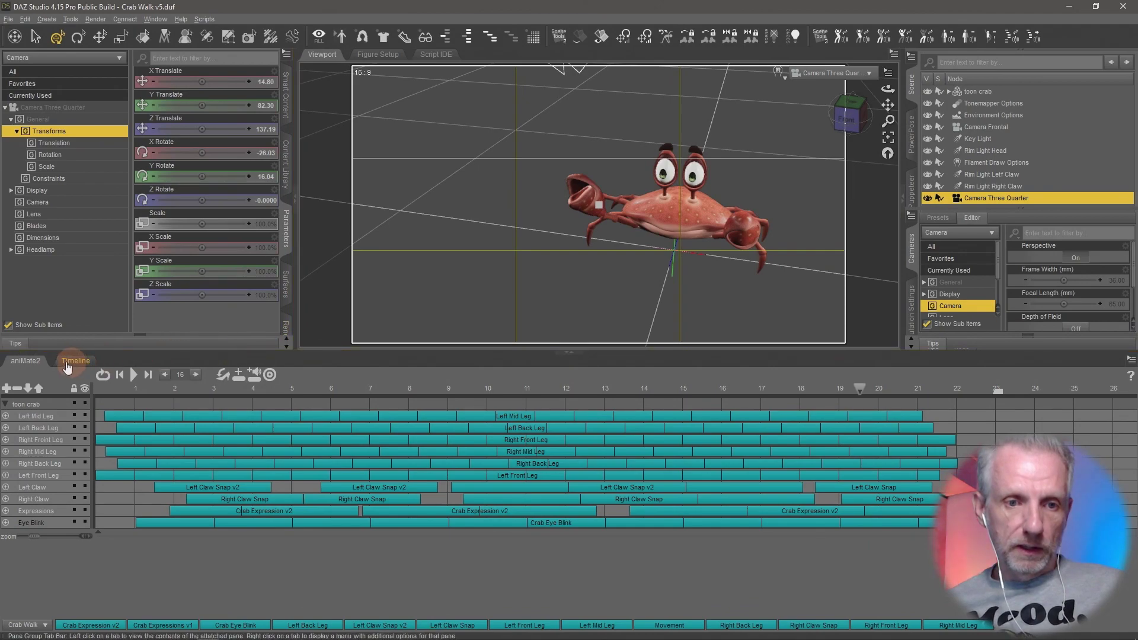
Step: Collapse the animation pane and open the General render settings to review the dimension preset
left_click(26, 361)
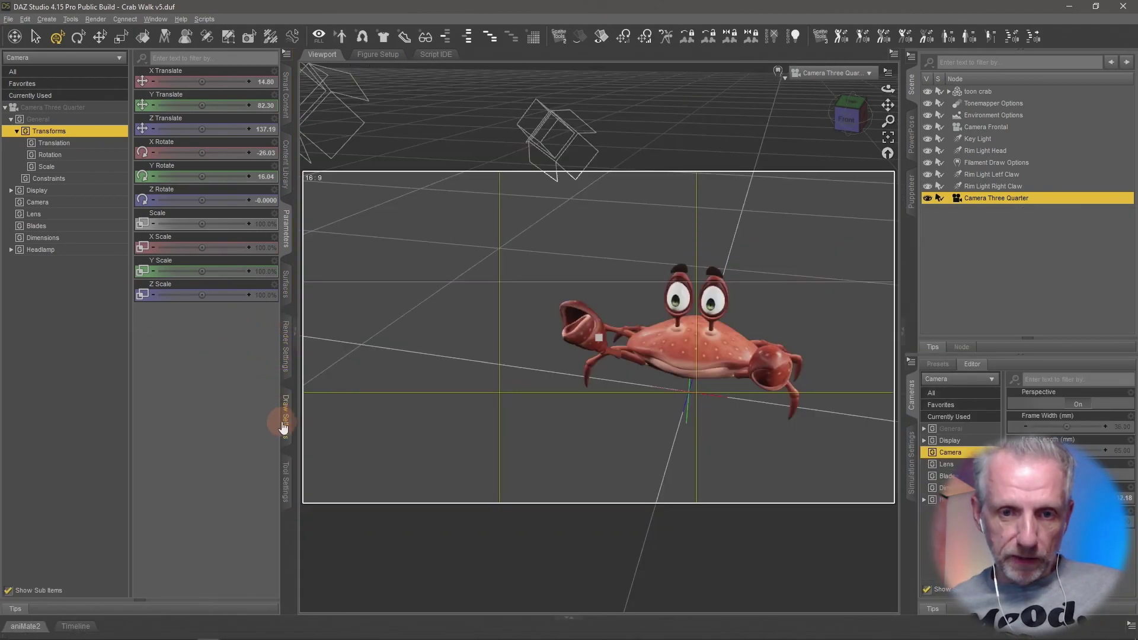
left_click(288, 359)
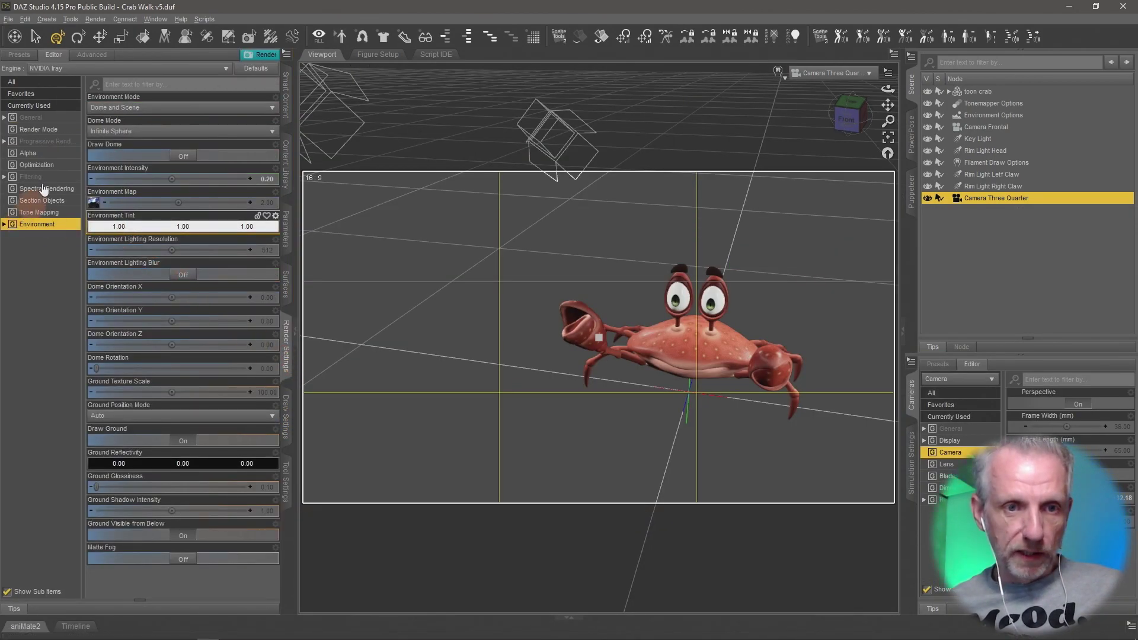
left_click(53, 118)
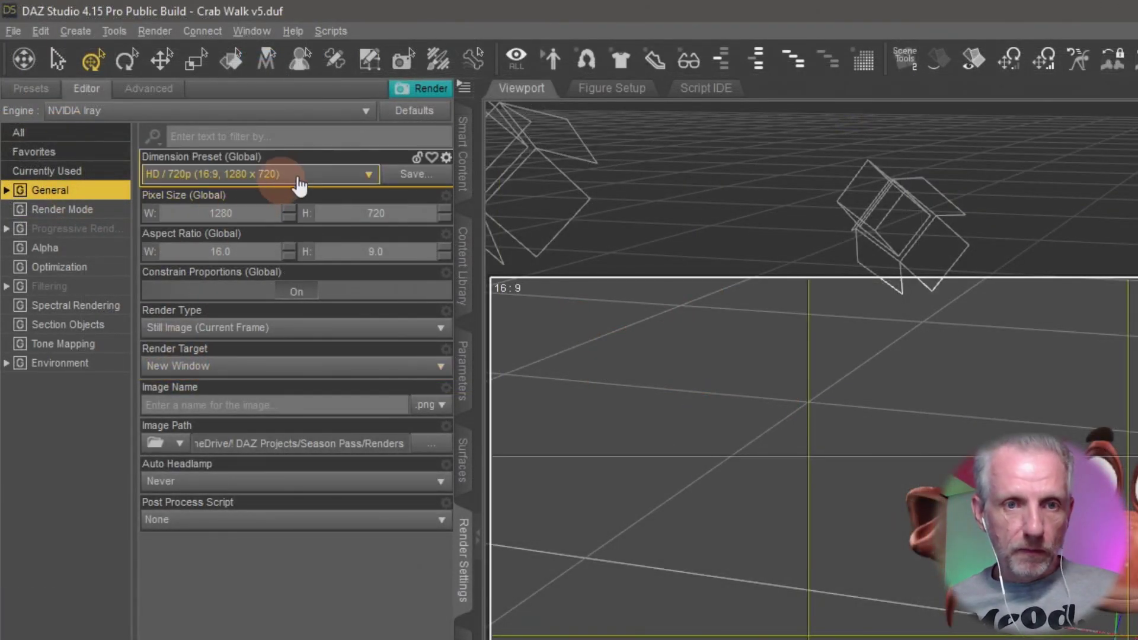
left_click(173, 168)
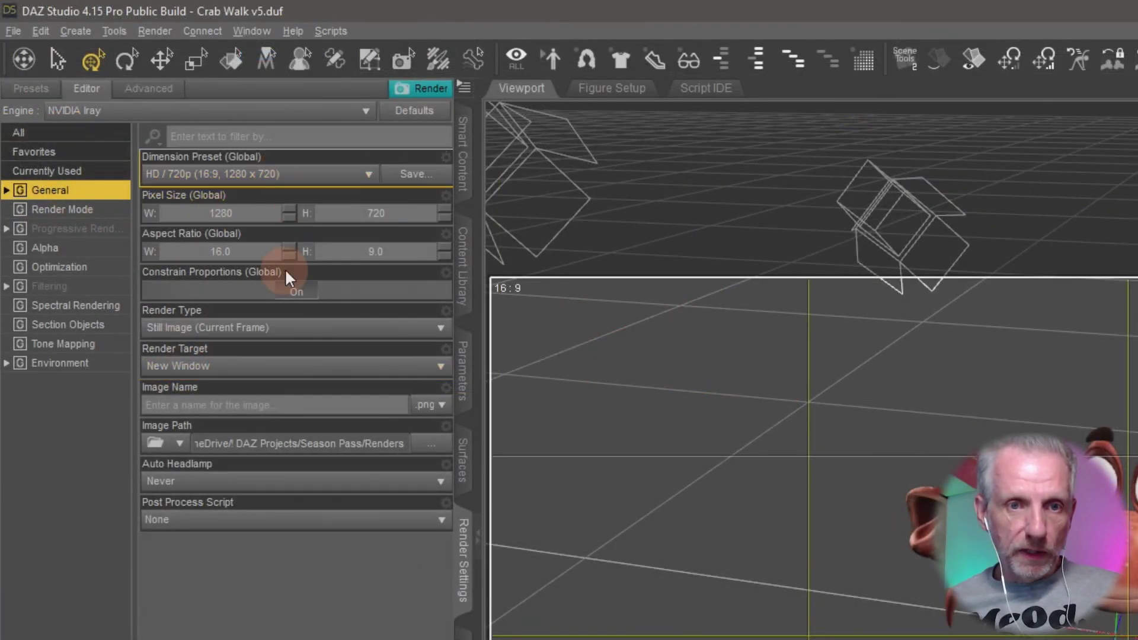
left_click(351, 261)
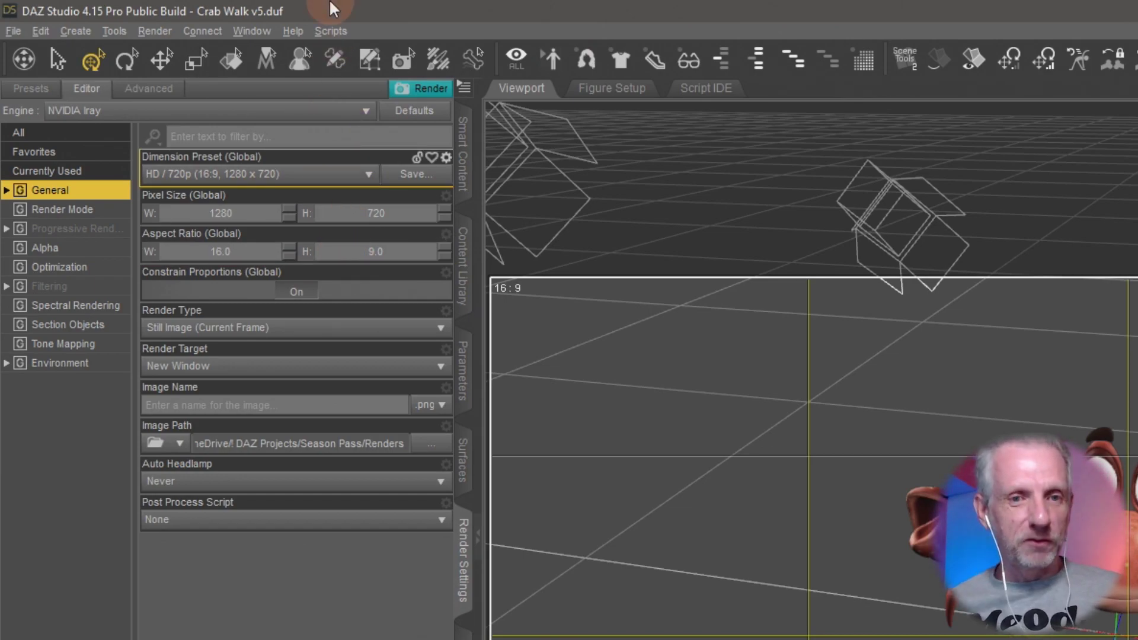
Step: Browse for the image path and create a folder named Crab Walk inside Videos > ! Animations
left_click(433, 443)
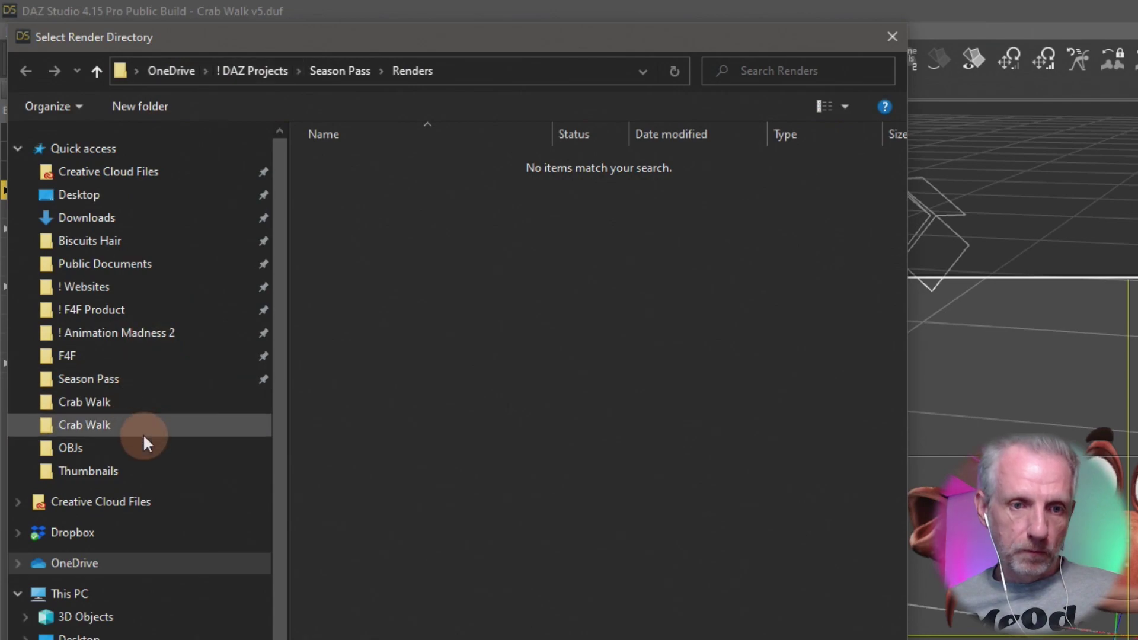
scroll(143, 433, "down", 3)
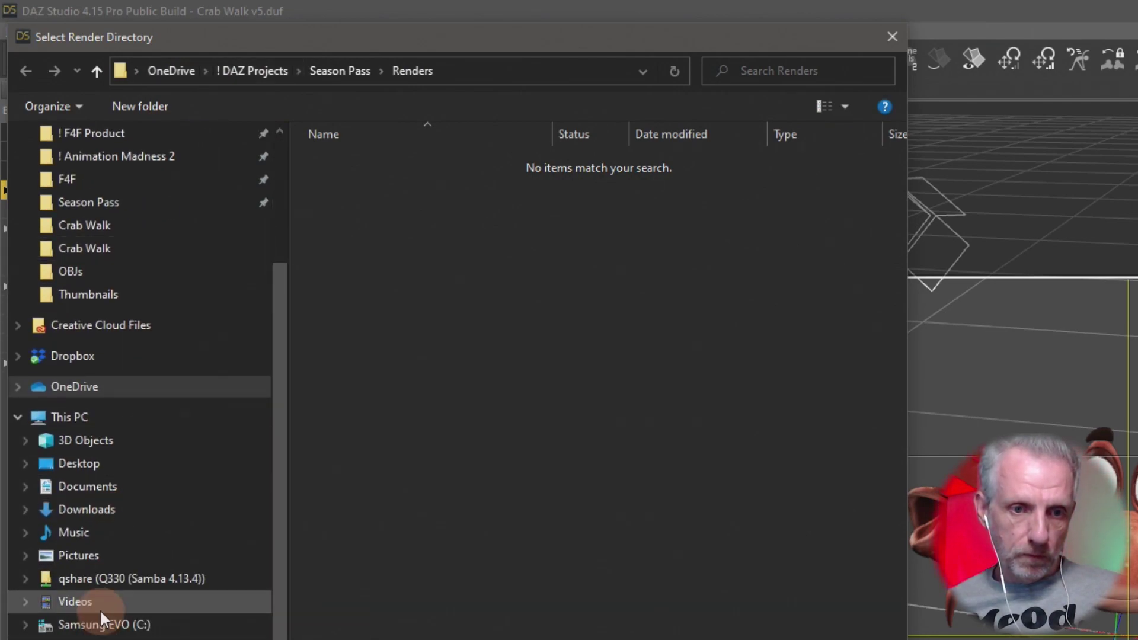
left_click(100, 605)
double_click(399, 162)
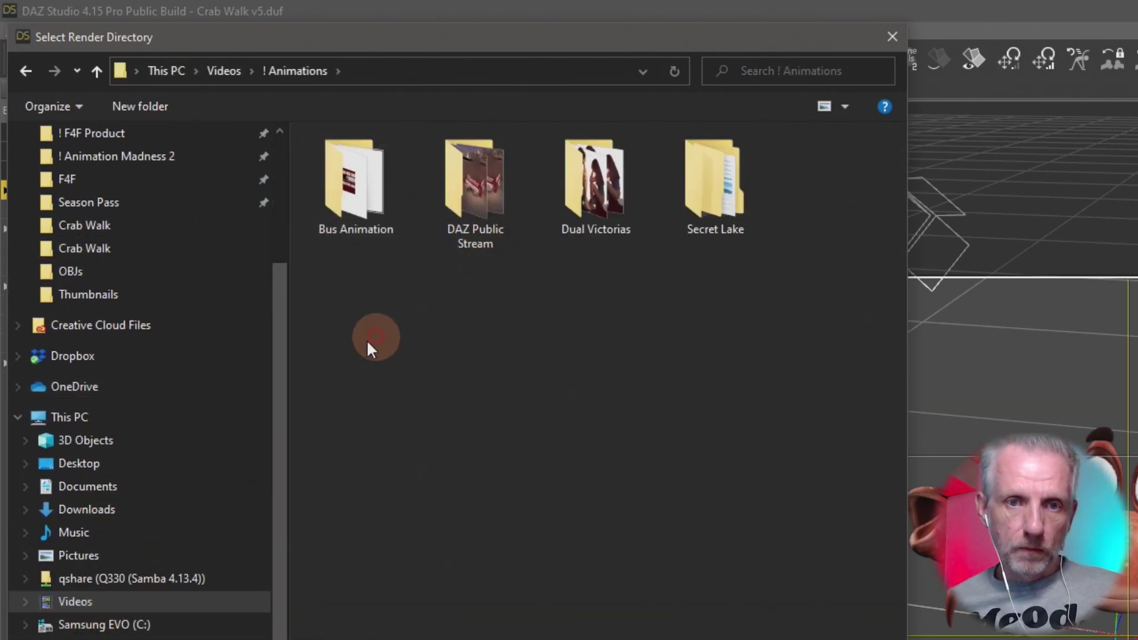
right_click(362, 344)
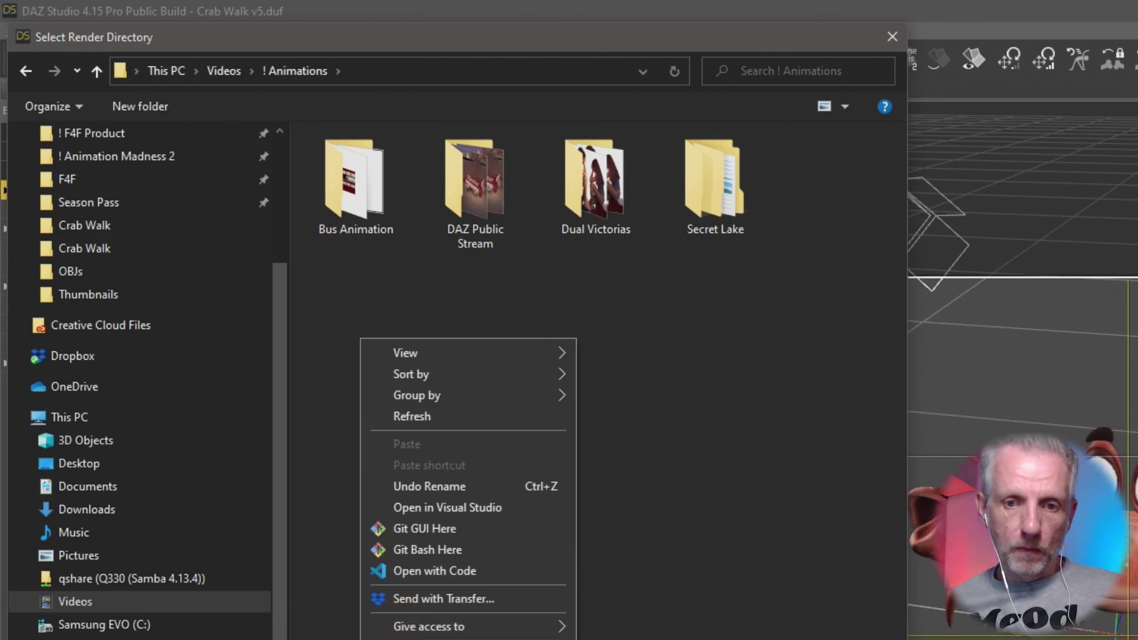
left_click(679, 457)
type("Crab Walk")
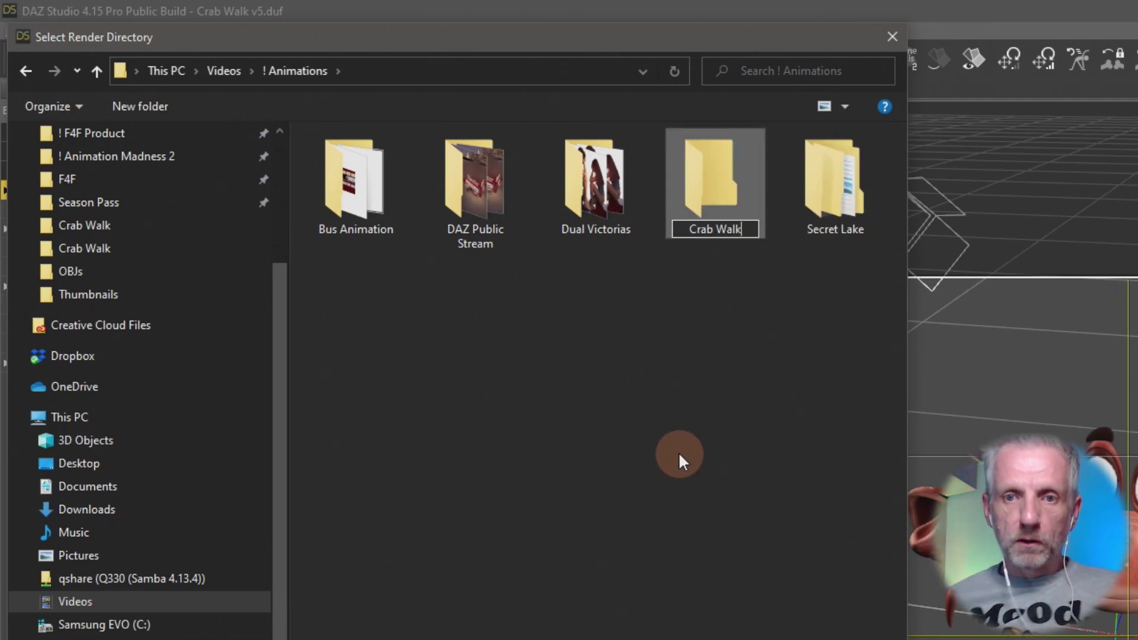
key("Return")
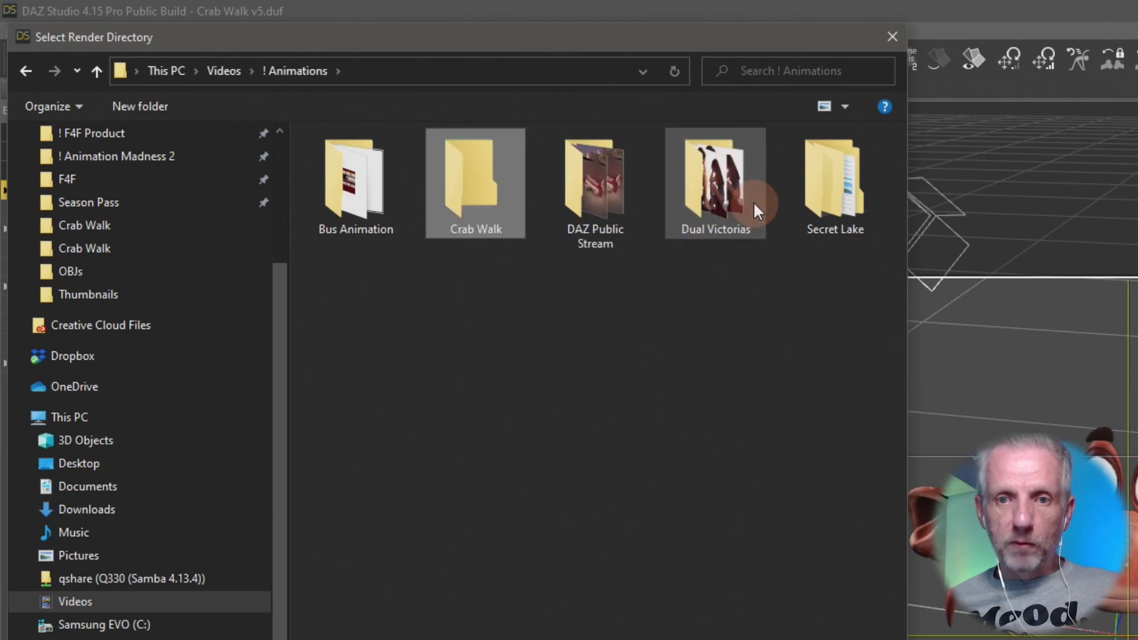
Step: Create a subfolder named Crab Walk v5 inside the new Crab Walk folder and select it as the image path
double_click(493, 198)
right_click(332, 253)
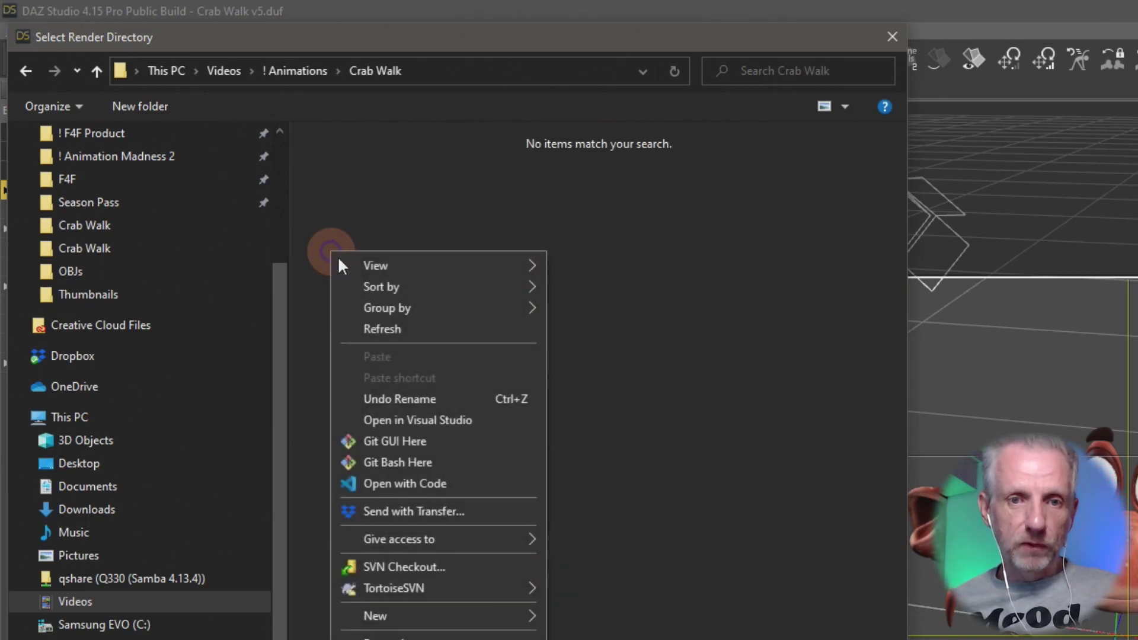
mouse_move(448, 621)
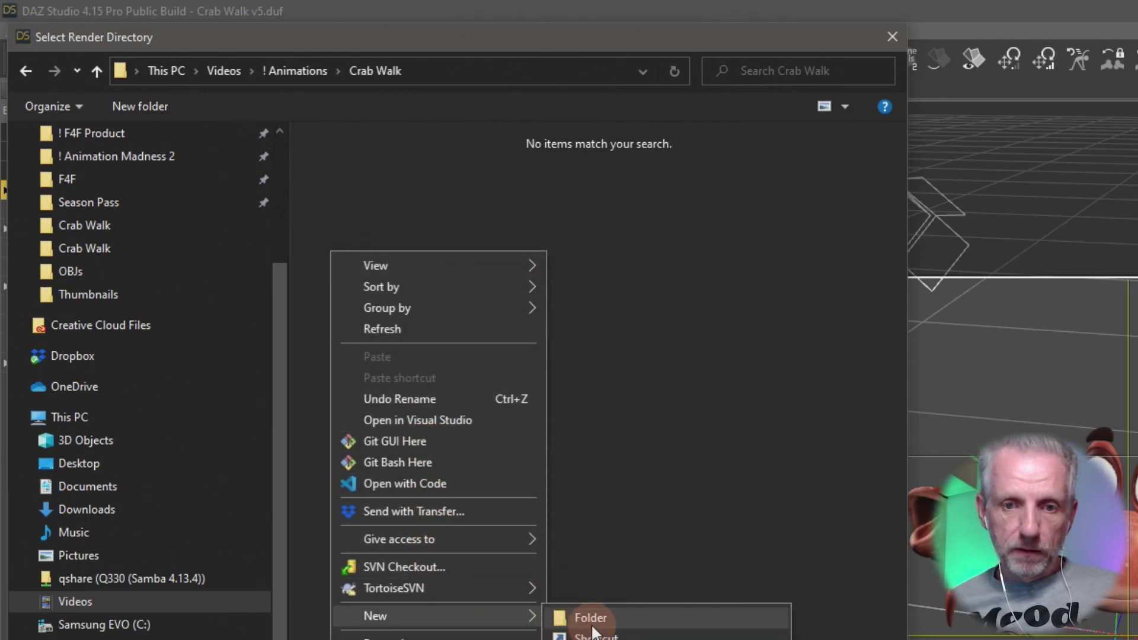
left_click(589, 619)
type("Crab Wa")
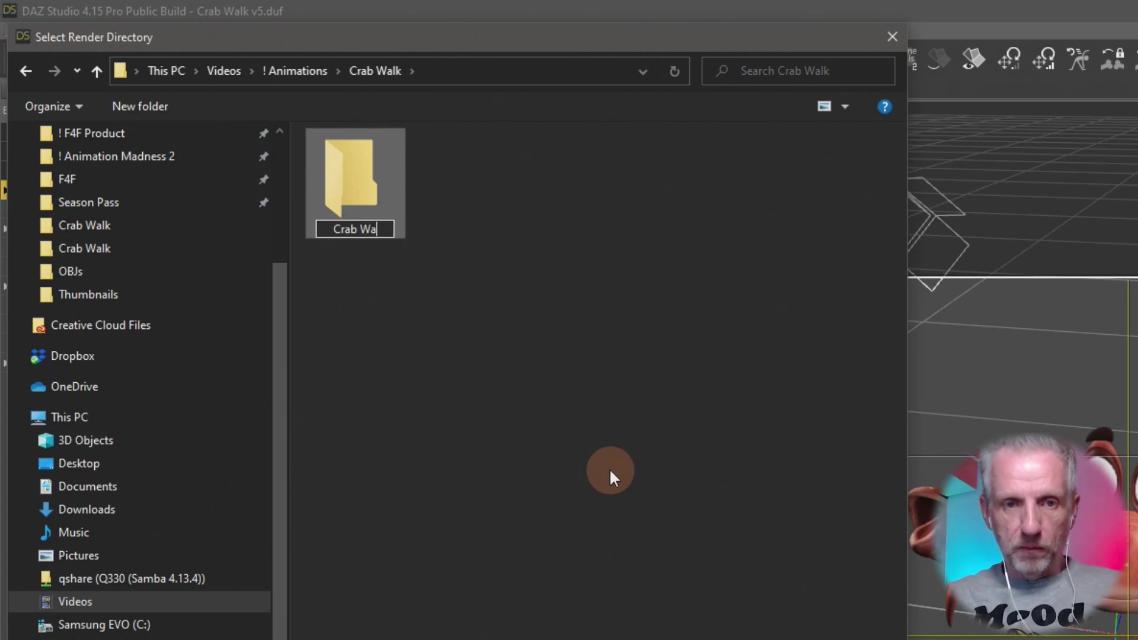
type("lk v1")
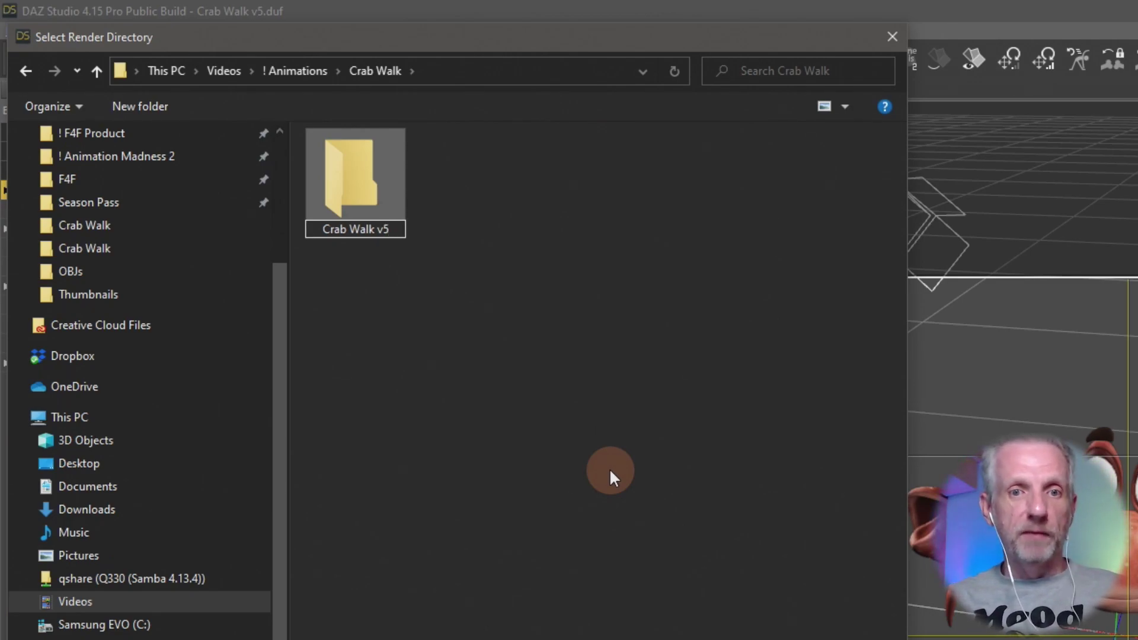
double_click(369, 205)
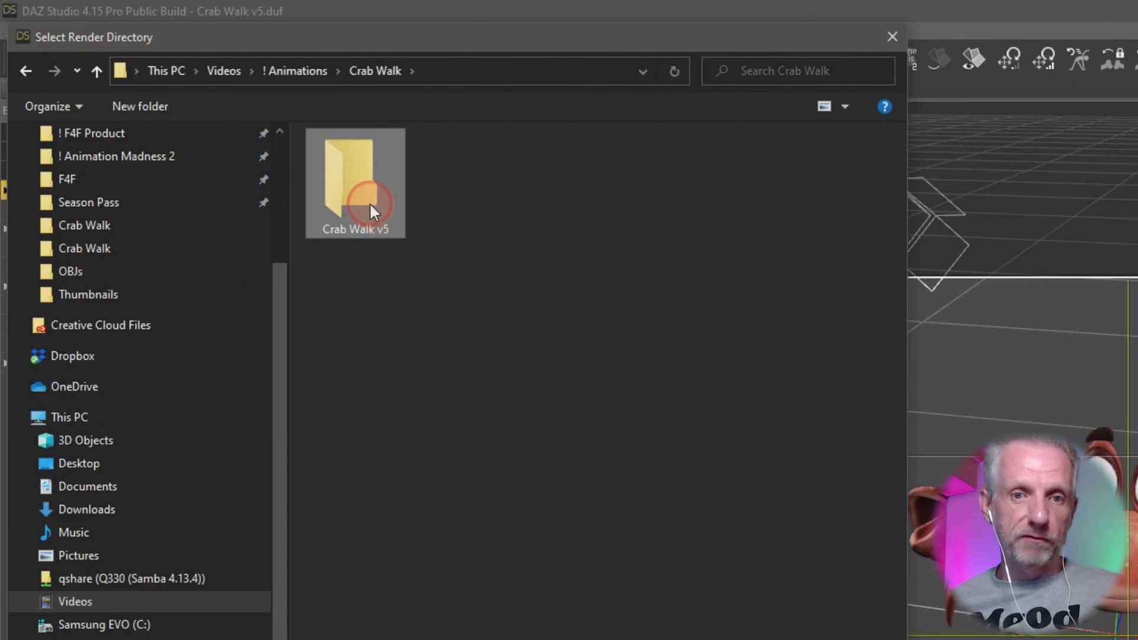
key("Return")
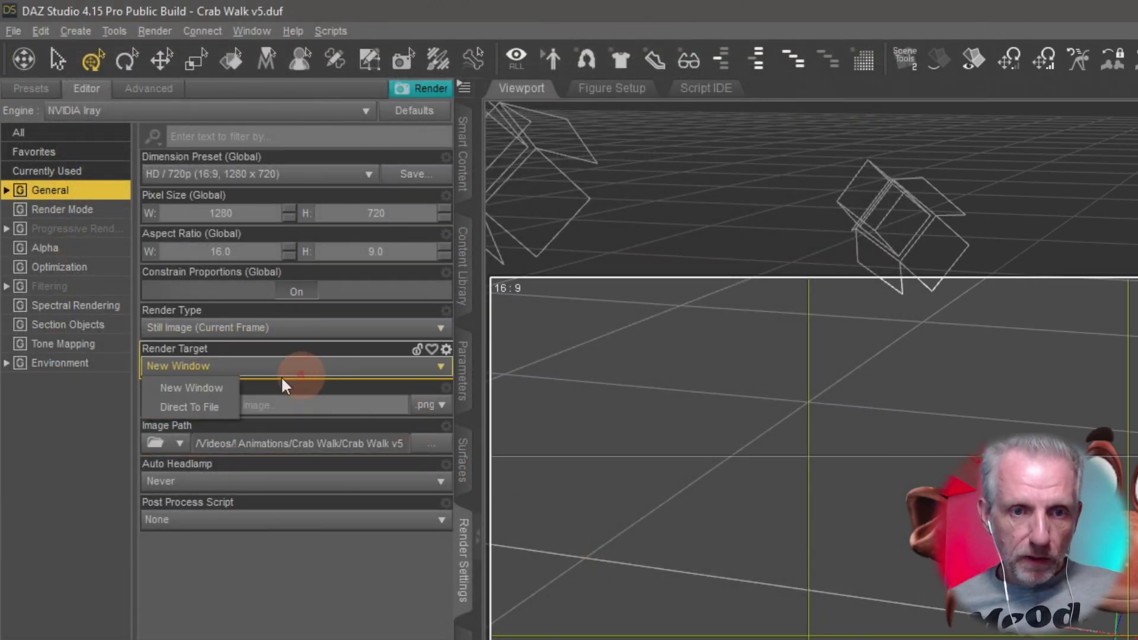
Step: Set the render target to Direct To File and the render type to Image Series
left_click(217, 407)
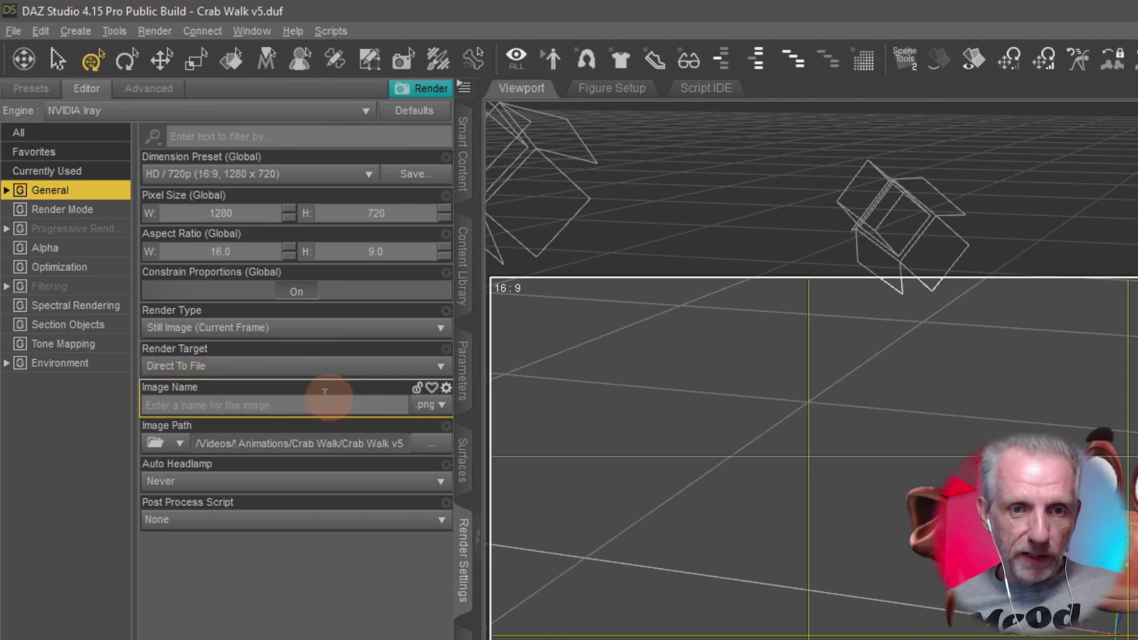
left_click(312, 326)
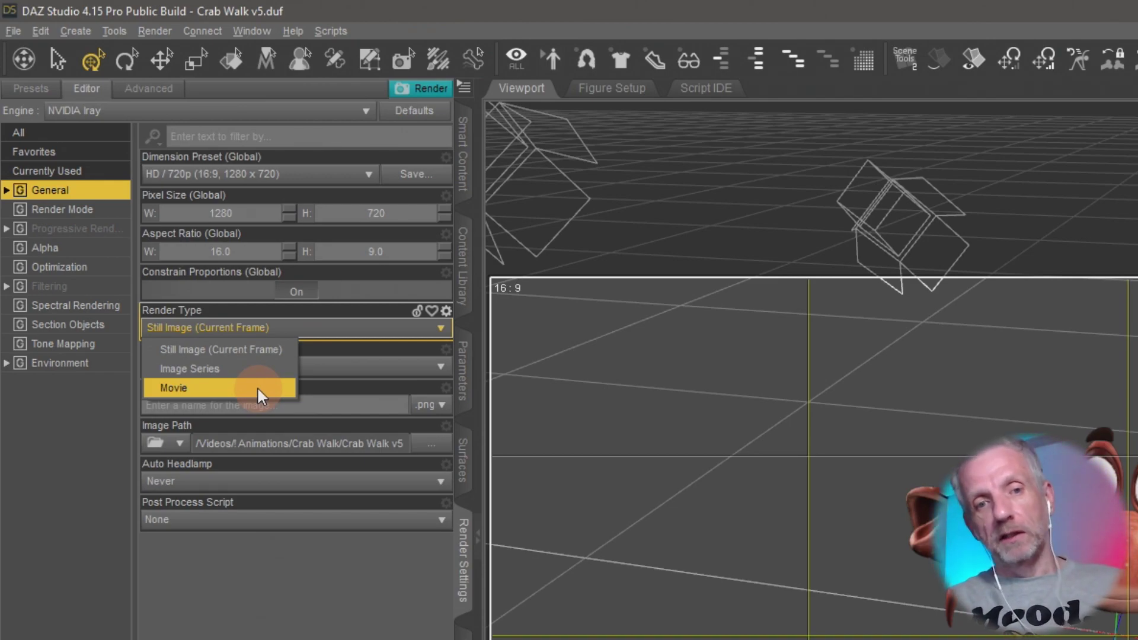
left_click(267, 364)
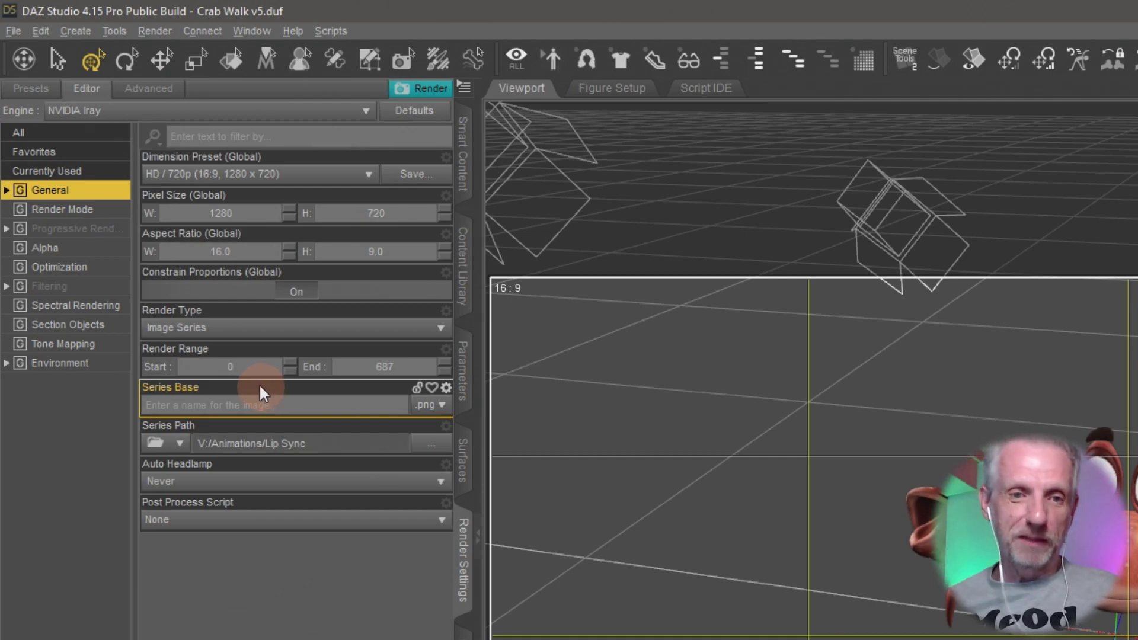
Step: Set the render range to start at frame 31 and end at frame 631
left_click(245, 366)
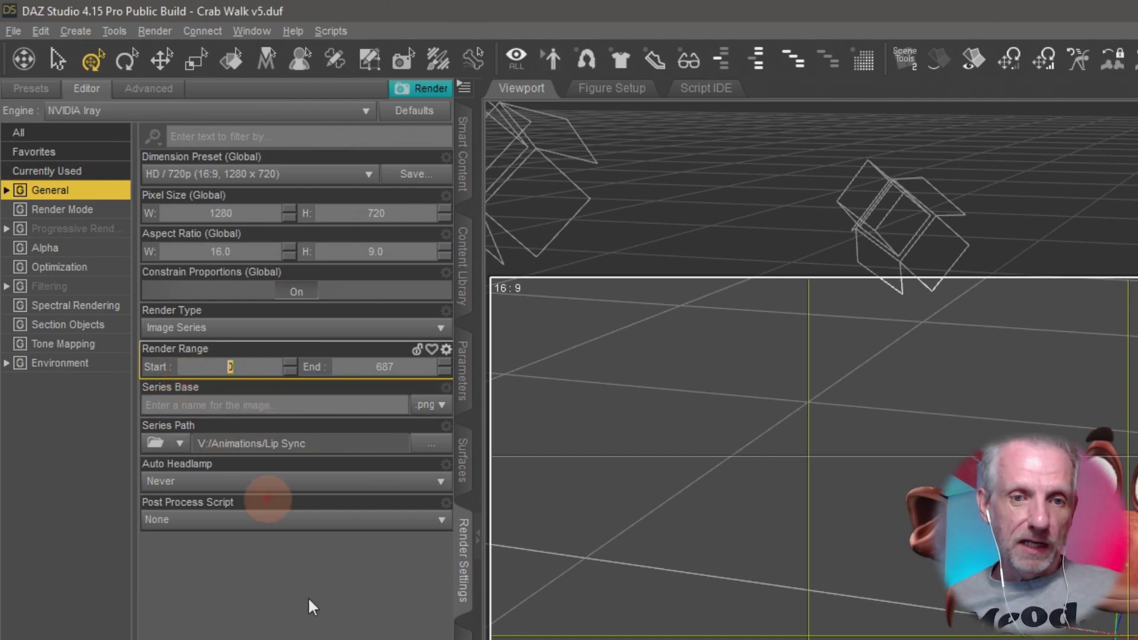
type("31")
left_click(306, 629)
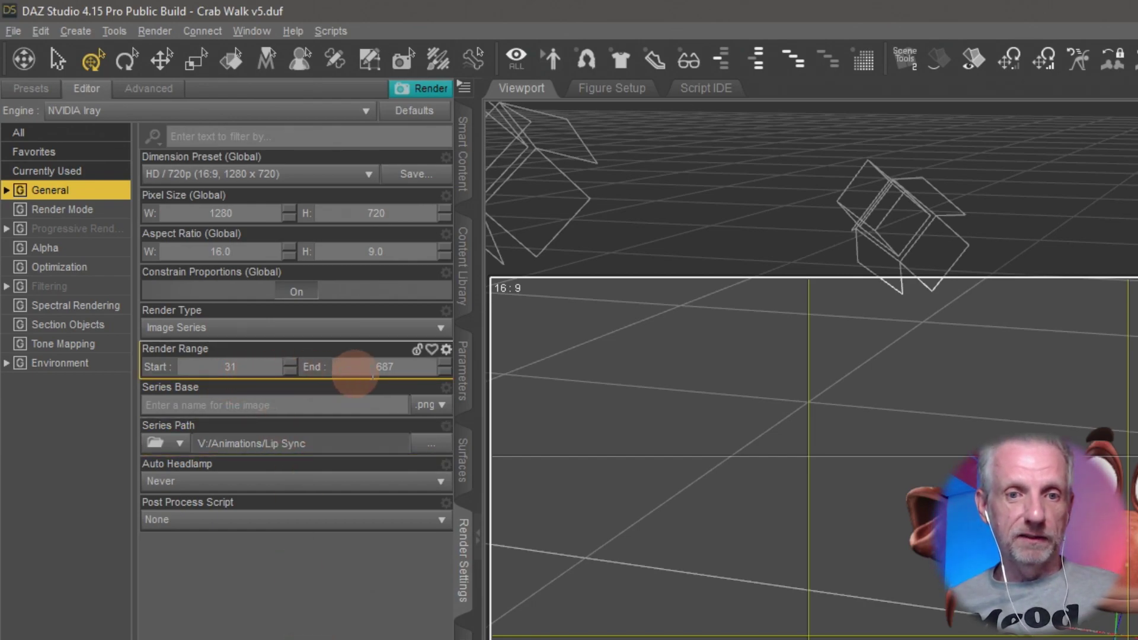
left_click(355, 366)
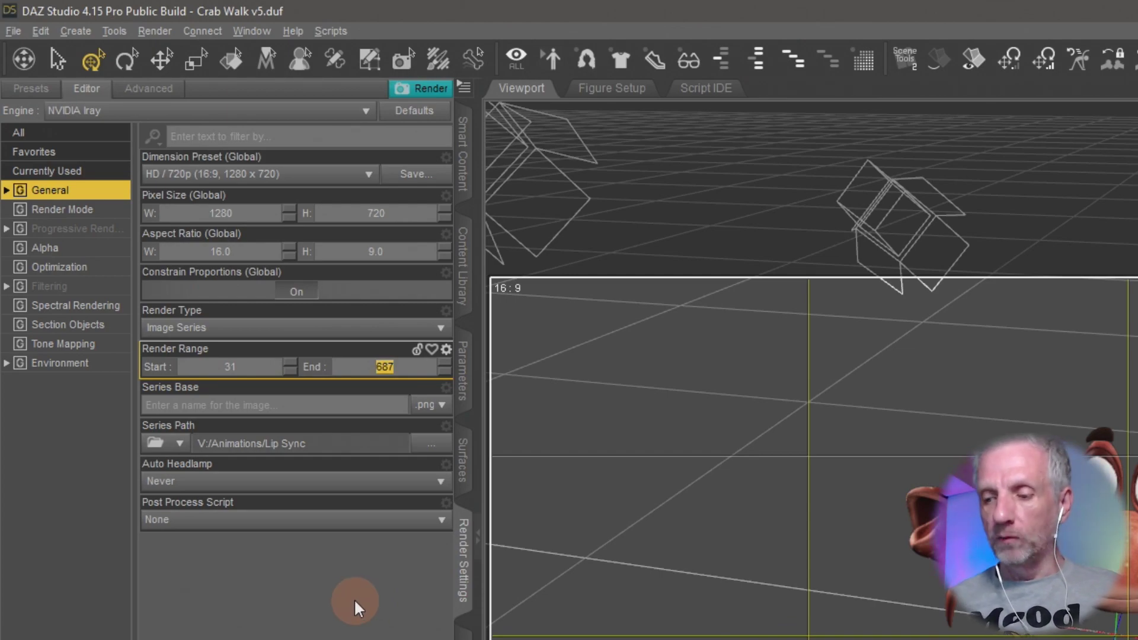
key("XF86Calculator")
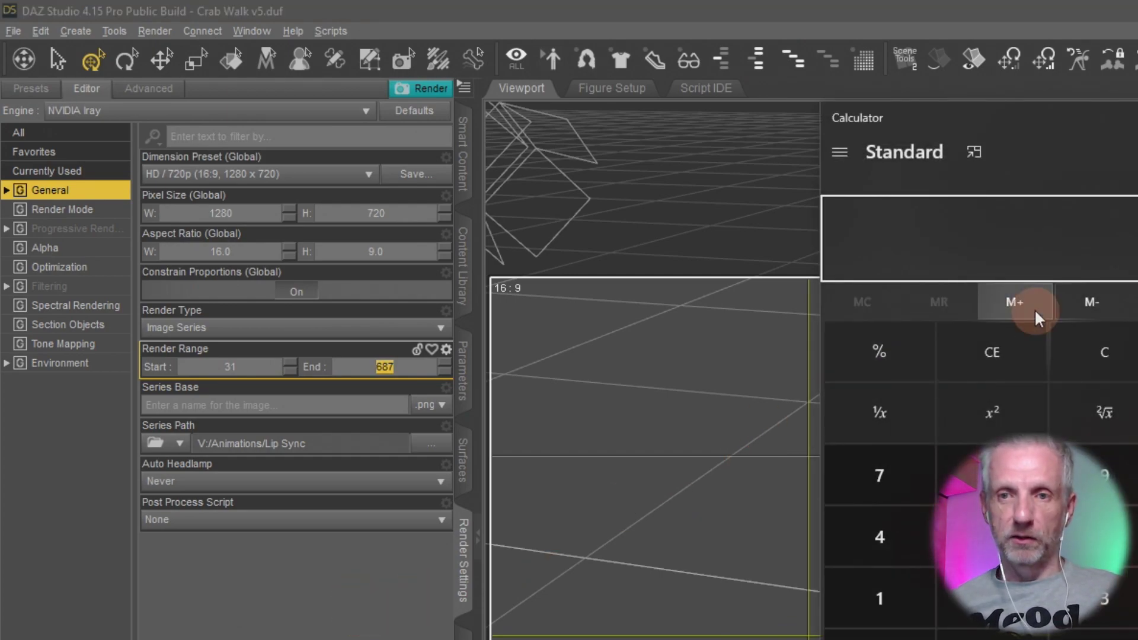
left_click(1035, 315)
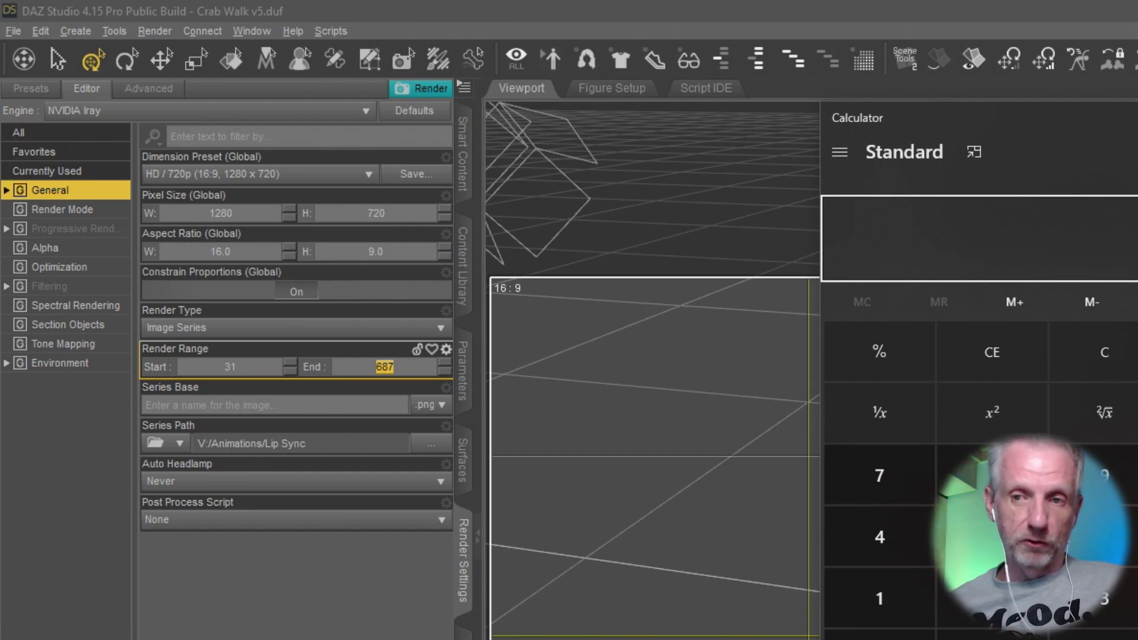
key("alt+Tab")
type("631")
key("Return")
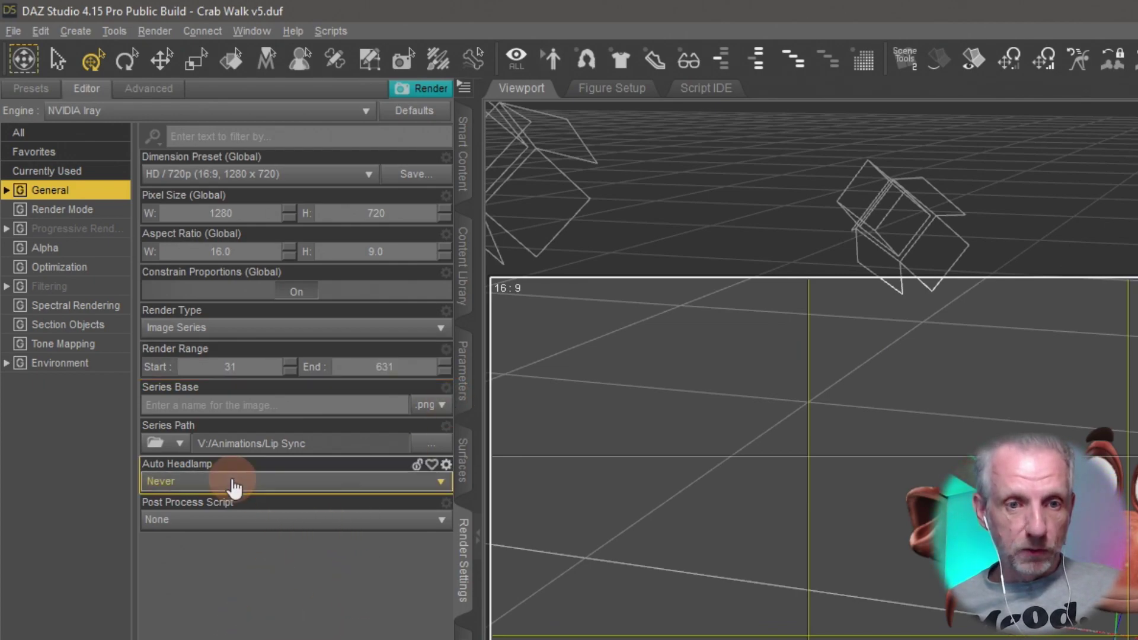
Step: Set the series path to the Crab Walk v5 folder under Videos > ! Animations > Crab Walk
left_click(428, 442)
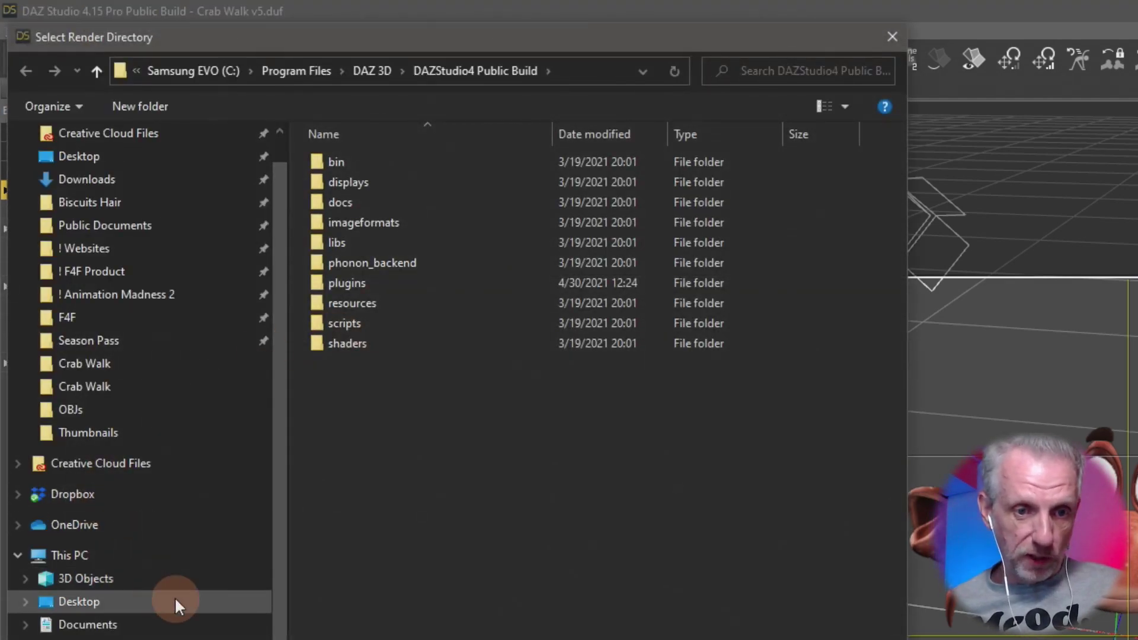
left_click(72, 639)
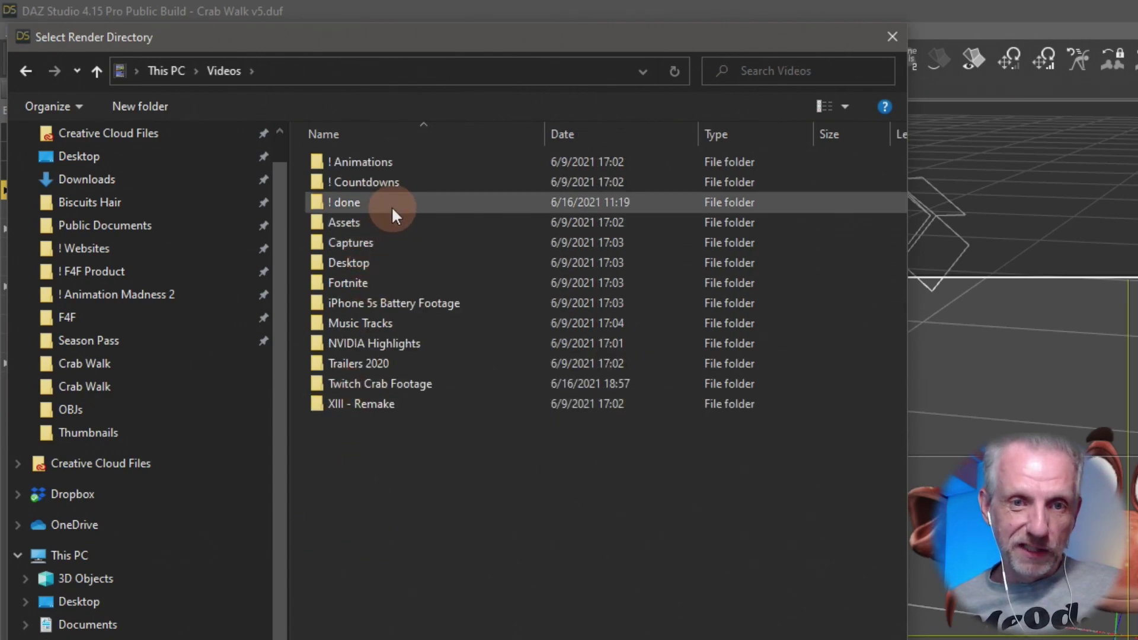
double_click(425, 163)
double_click(495, 209)
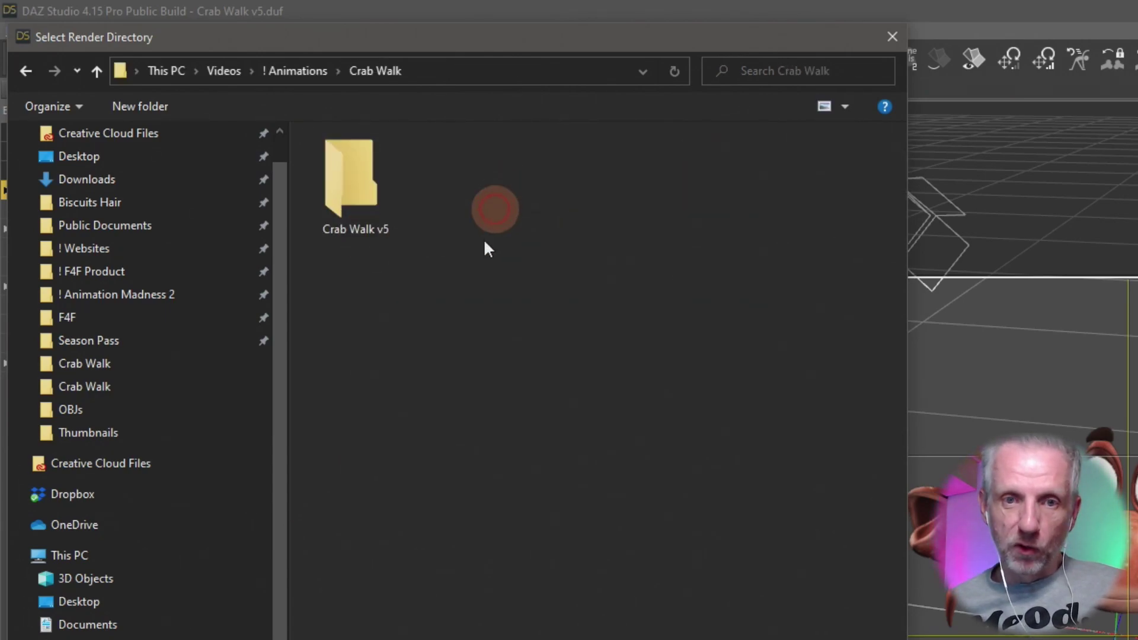
double_click(373, 185)
key("Return")
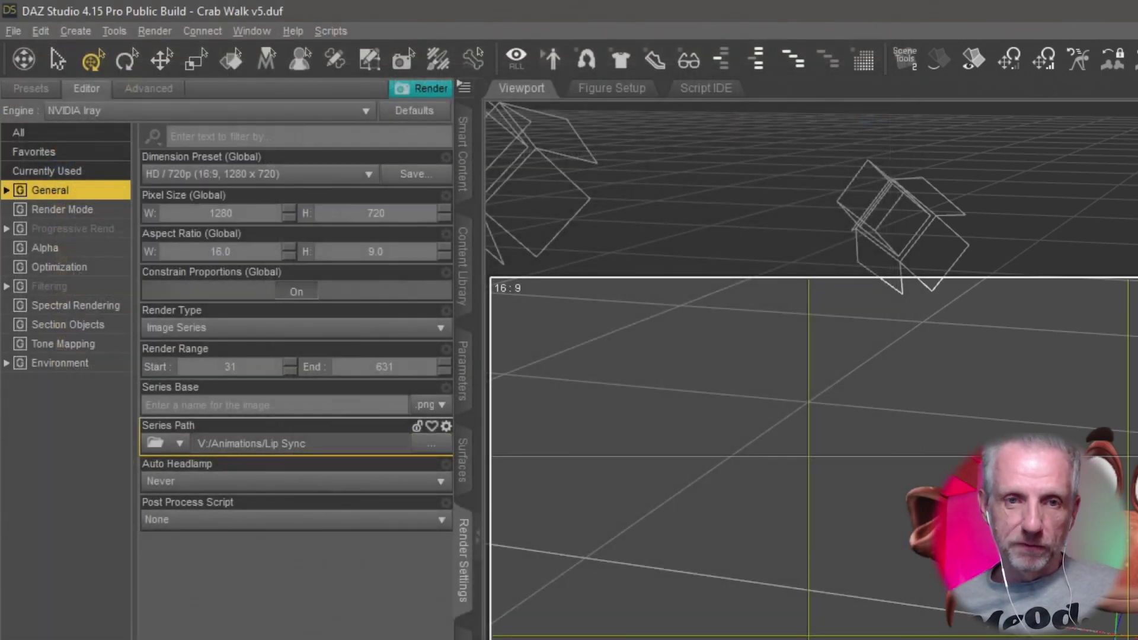
Step: Set the series base name for the rendered images to "Crab ThreeQuarts v5-"
left_click(285, 405)
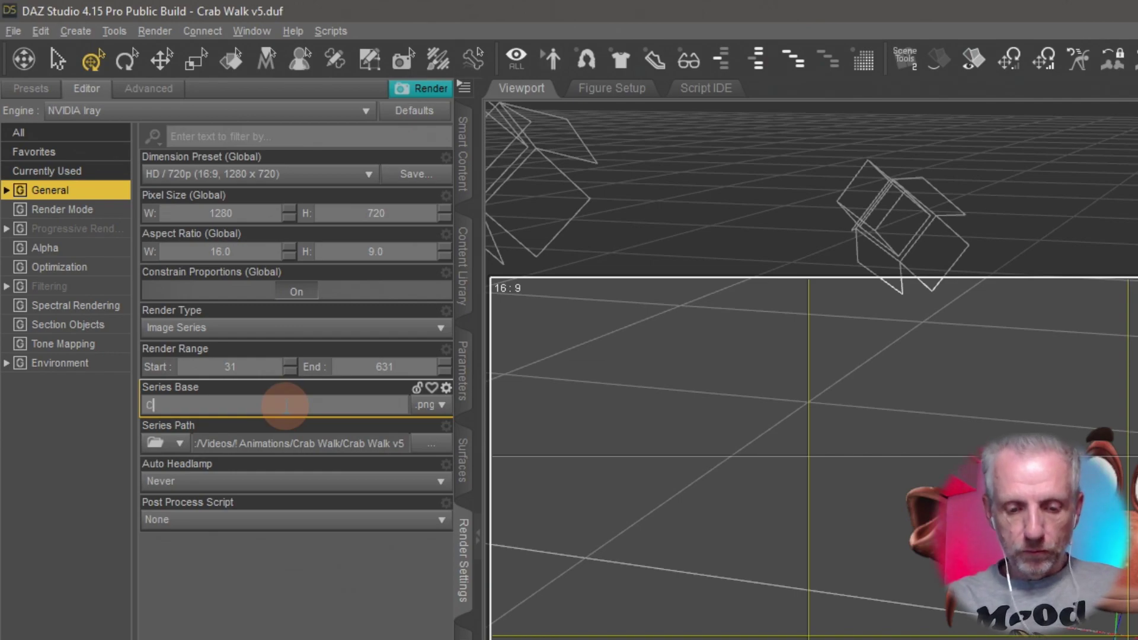
type("Crab v5-")
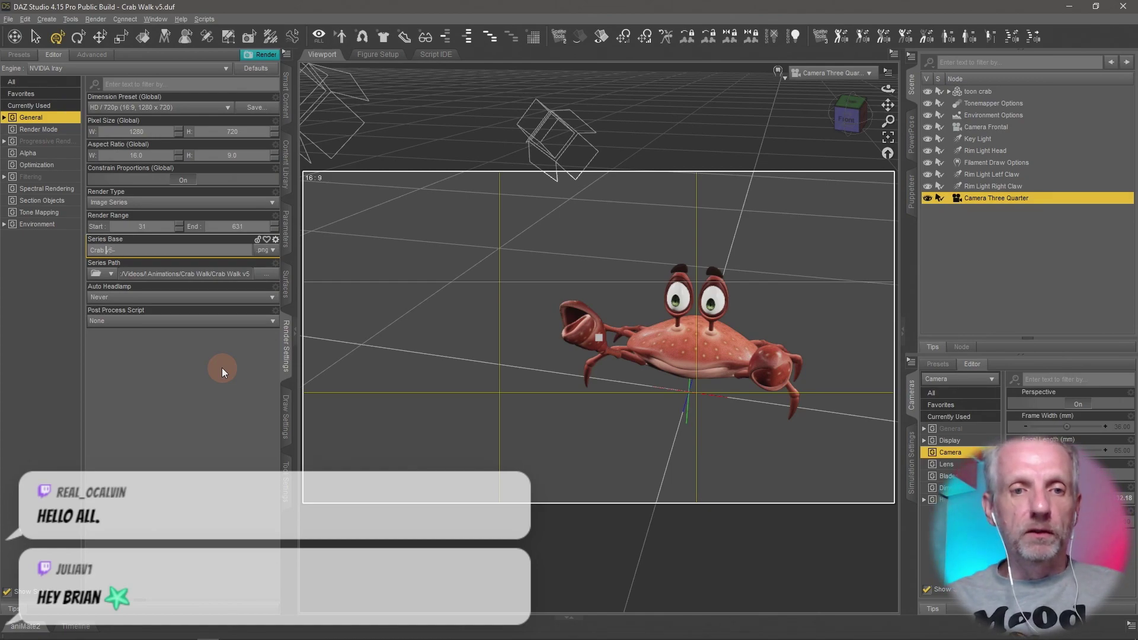
type("ThreeQu")
type("an")
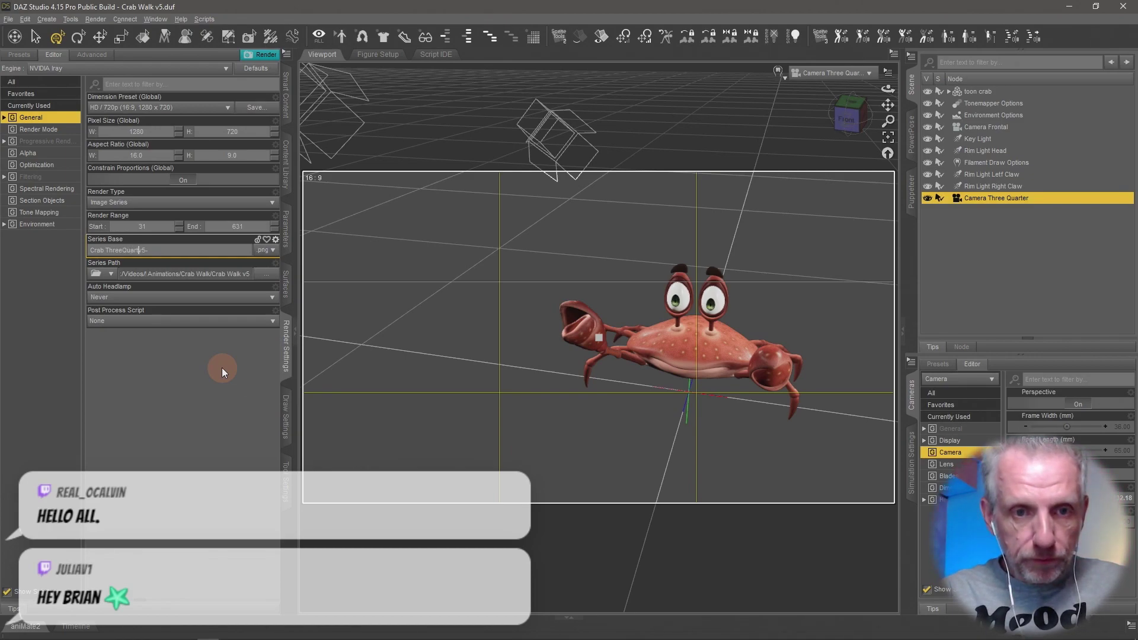
type("ts")
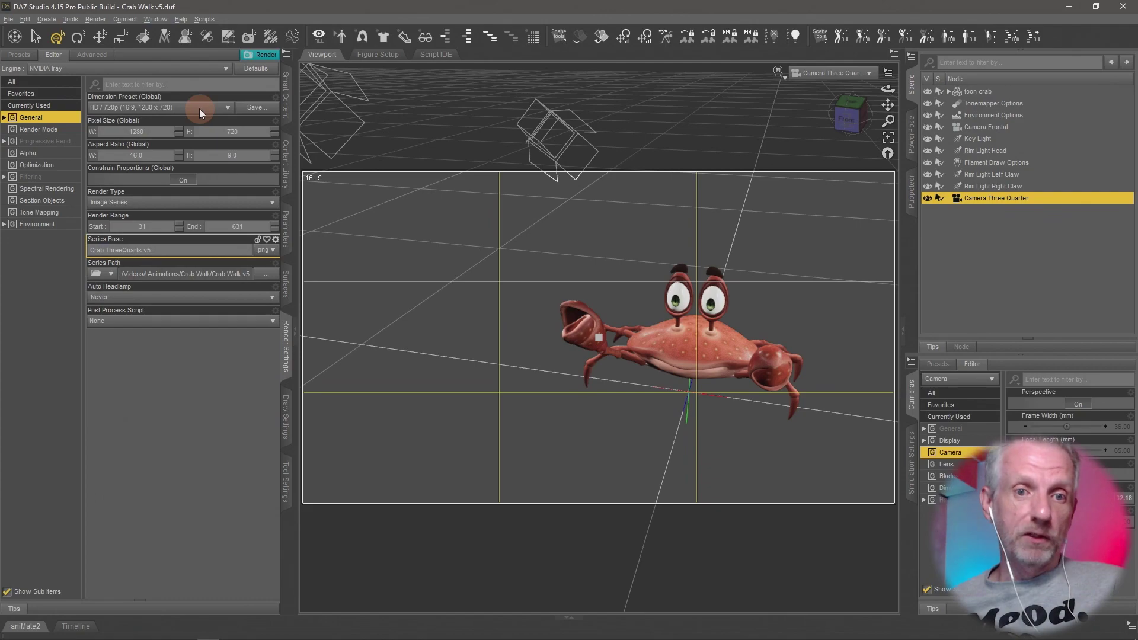
Step: Switch to the other DAZ Studio window with the Grass v4 scene and check the progress of turning instances into objects
mouse_move(157, 638)
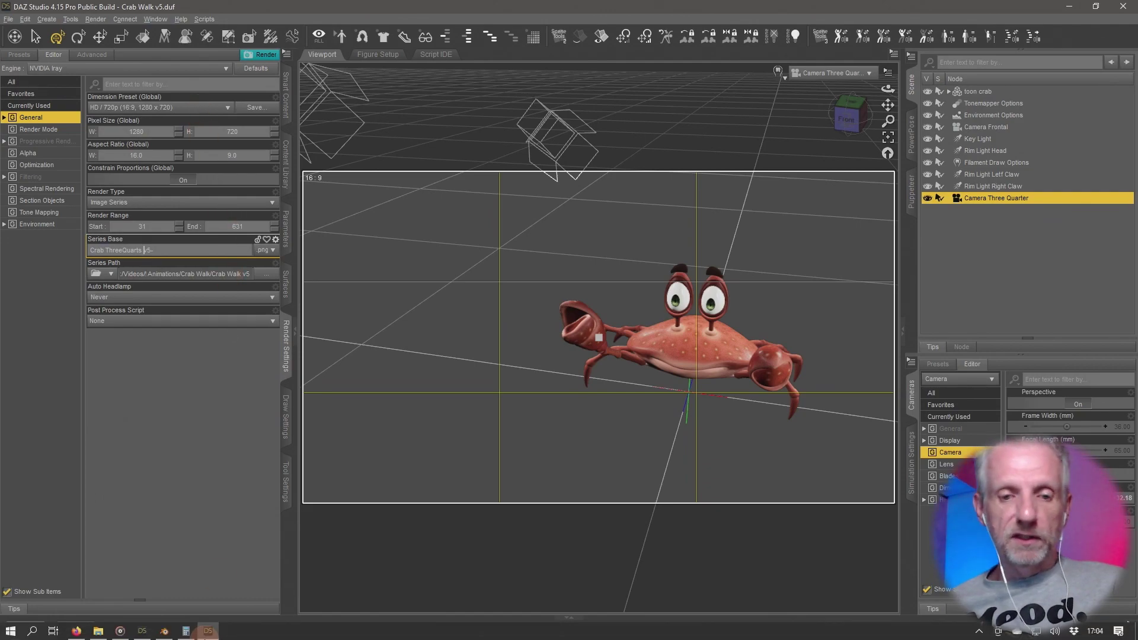
left_click(157, 637)
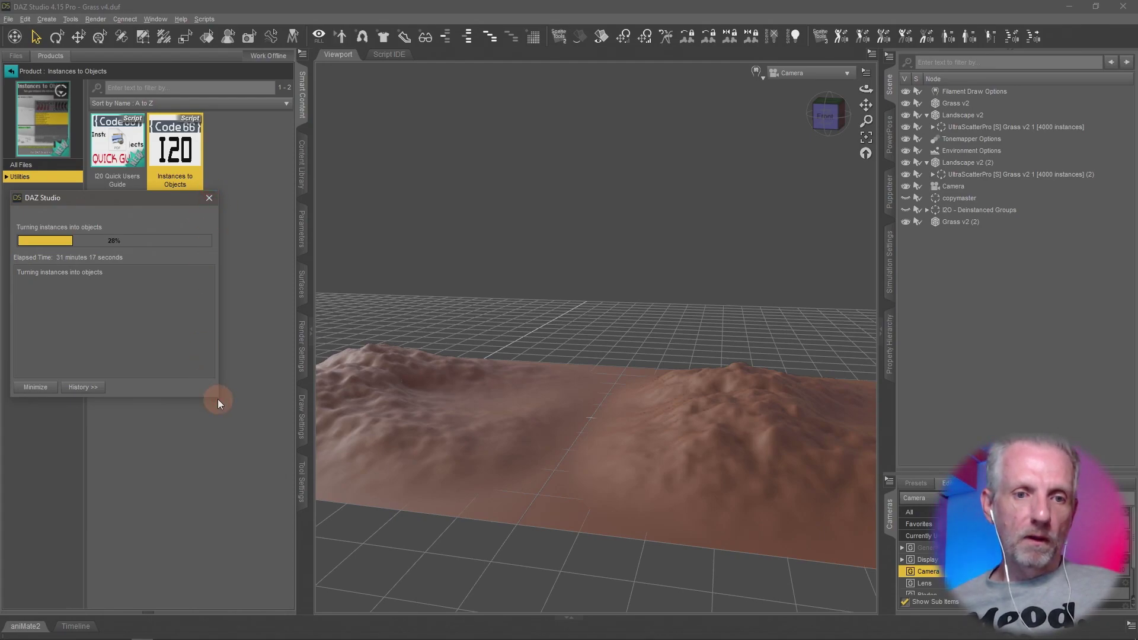
Step: Switch back to the Crab Walk v5 scene, save it and start rendering the image series from the three-quarter camera
key("alt+Tab")
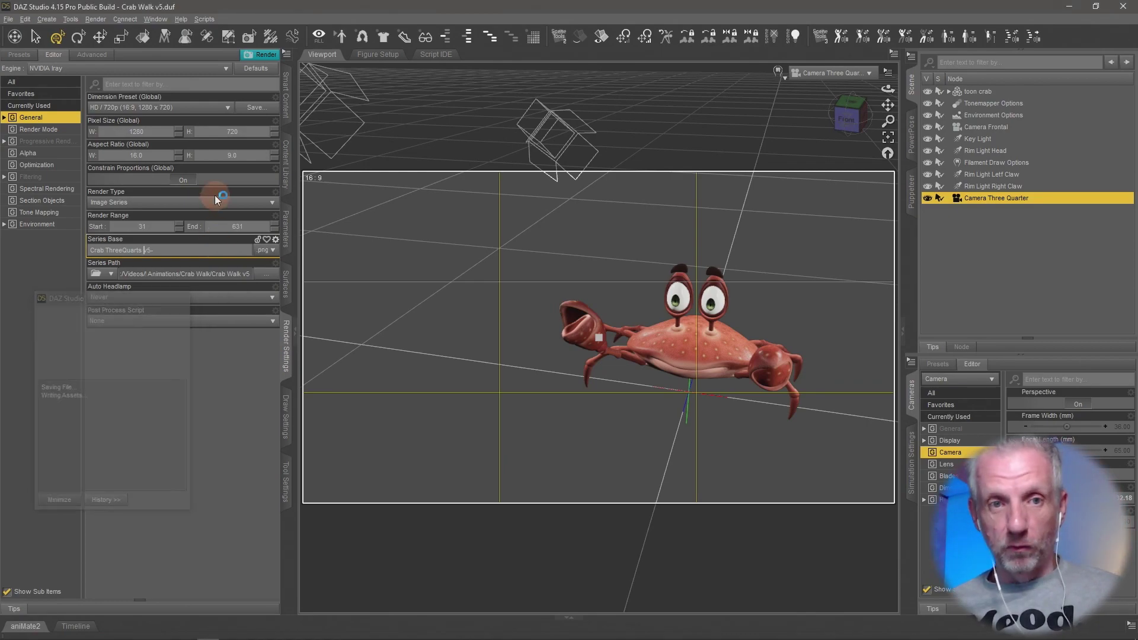
left_click(264, 57)
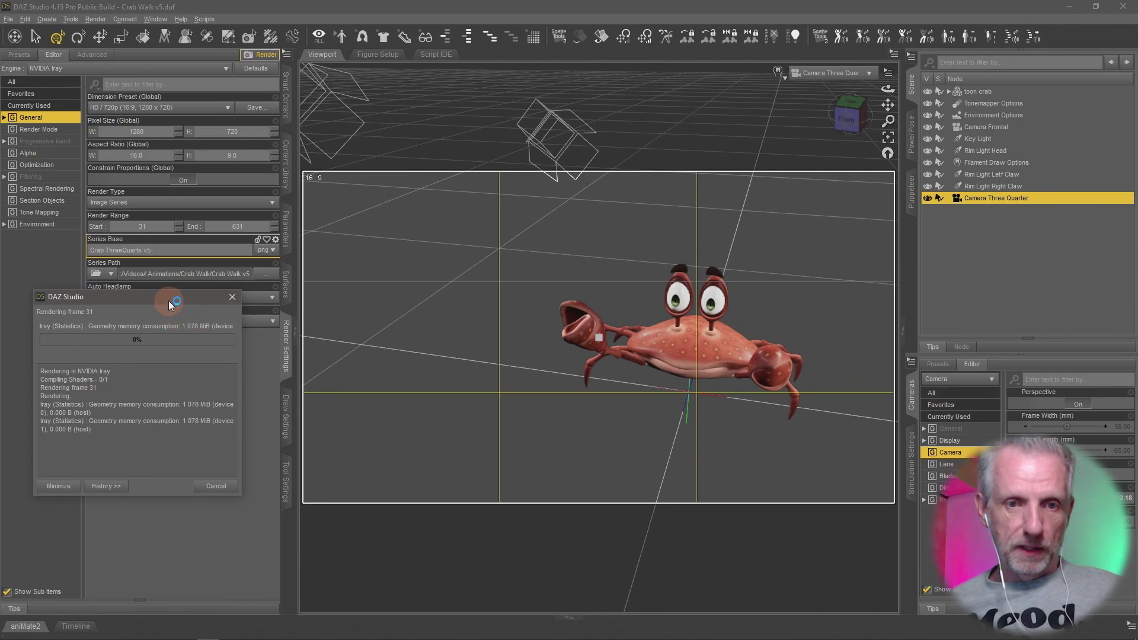